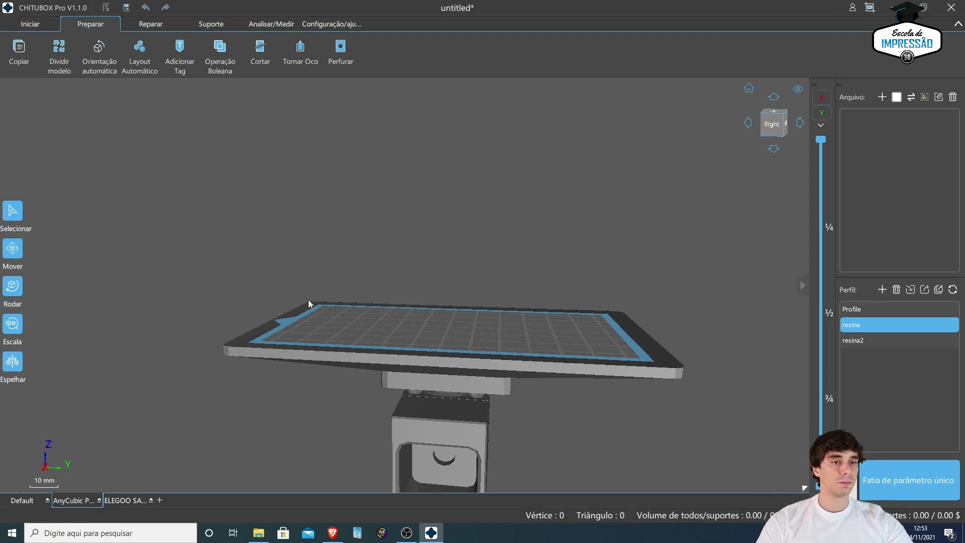
Step: Compare the build plates of the AnyCubic and ELEGOO SATURN printers, viewing them from several sides
left_click_drag(365, 325, 563, 326)
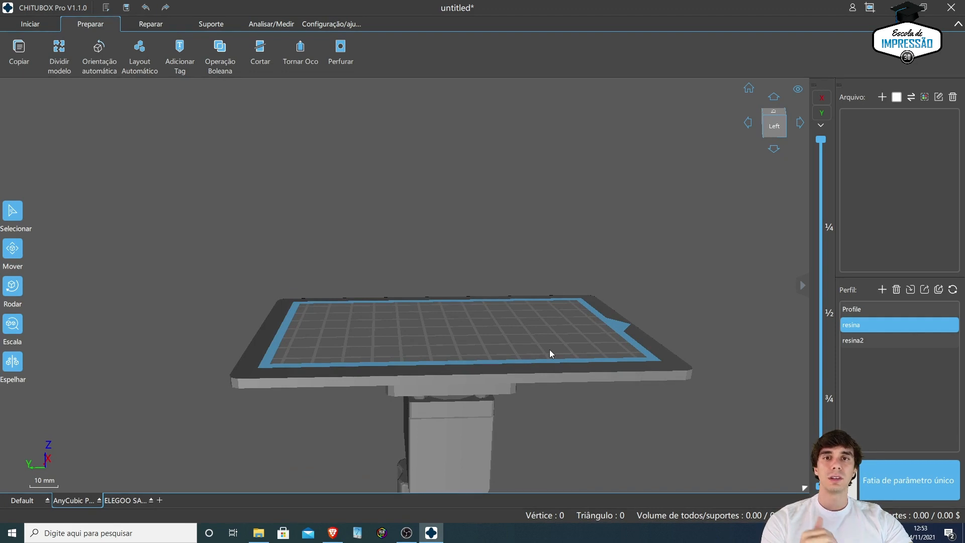
left_click_drag(550, 350, 544, 356)
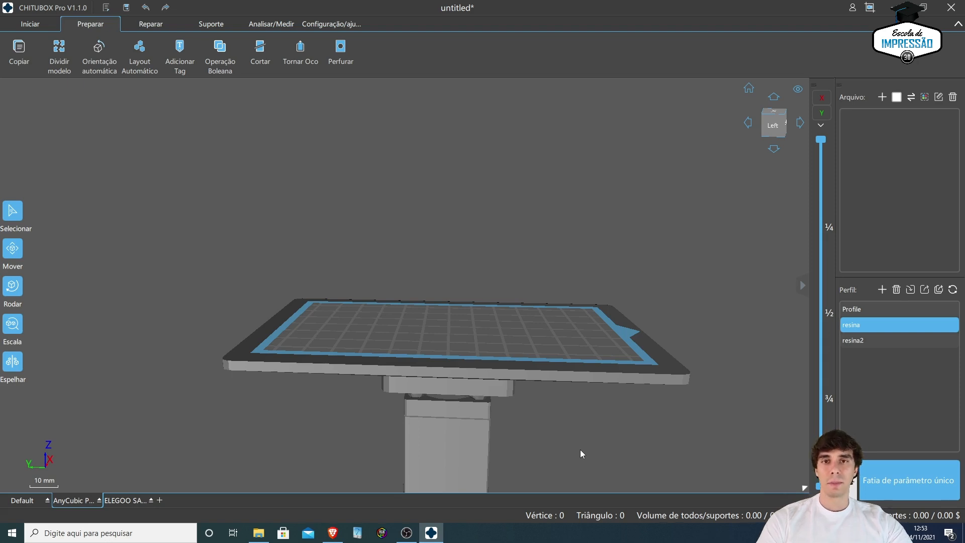
right_click_drag(501, 370, 559, 372)
right_click_drag(430, 368, 462, 310)
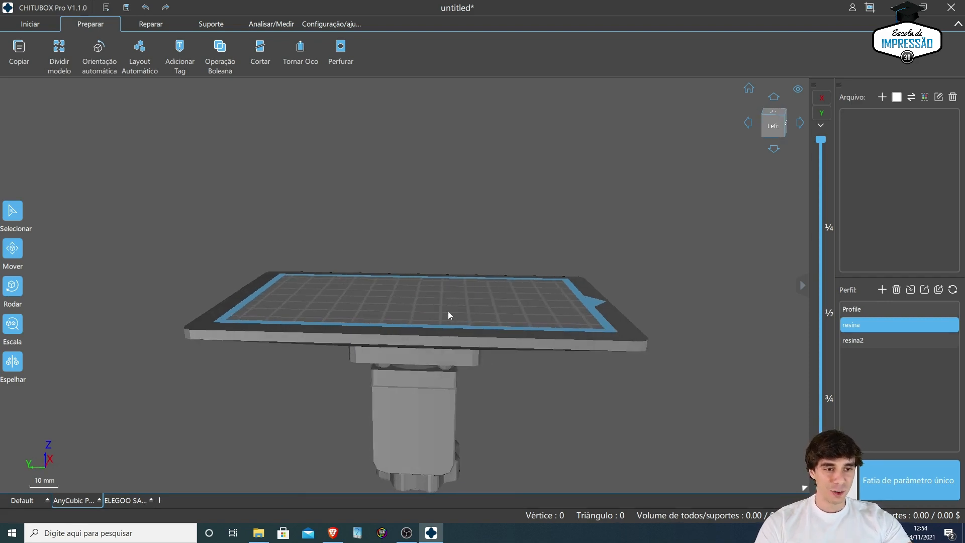
right_click_drag(438, 318, 359, 463)
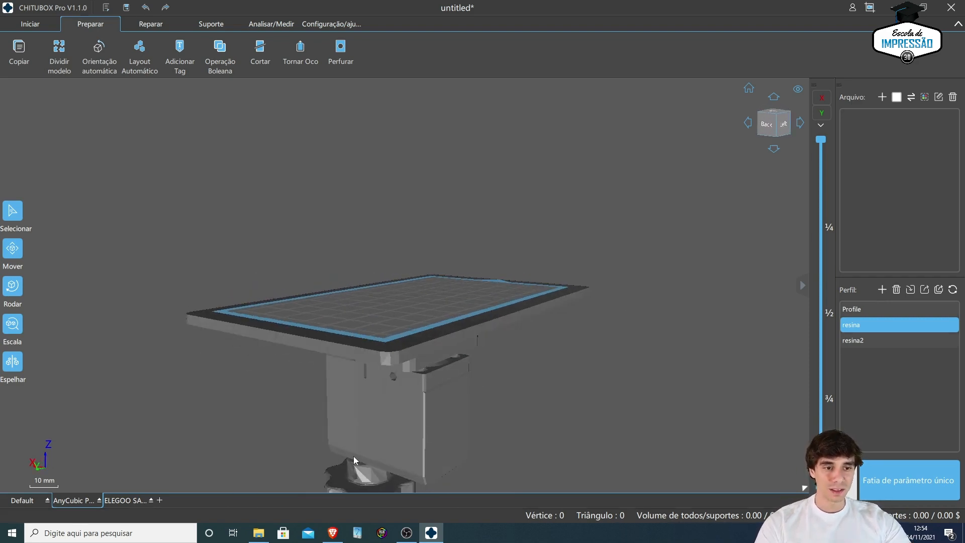
right_click_drag(384, 345, 488, 324)
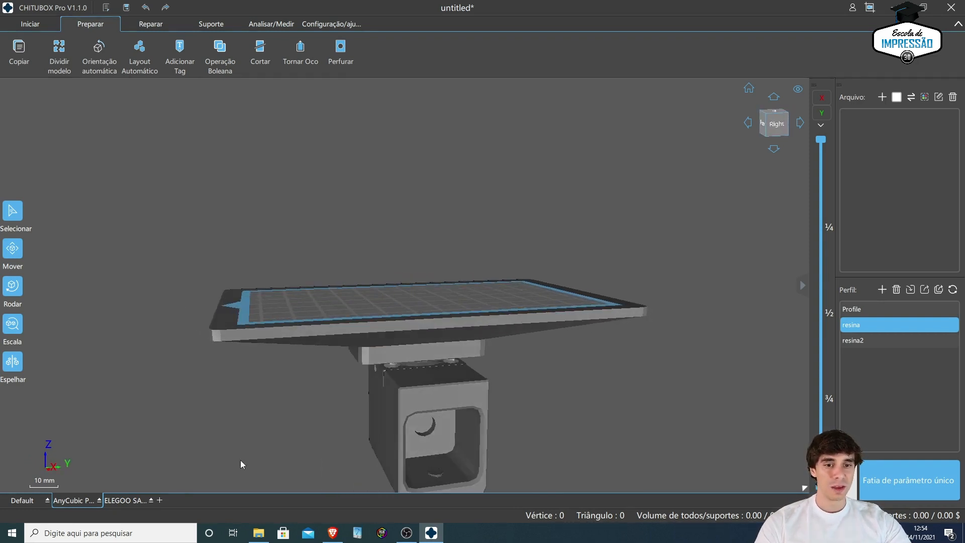
left_click(124, 500)
right_click_drag(222, 406, 408, 390)
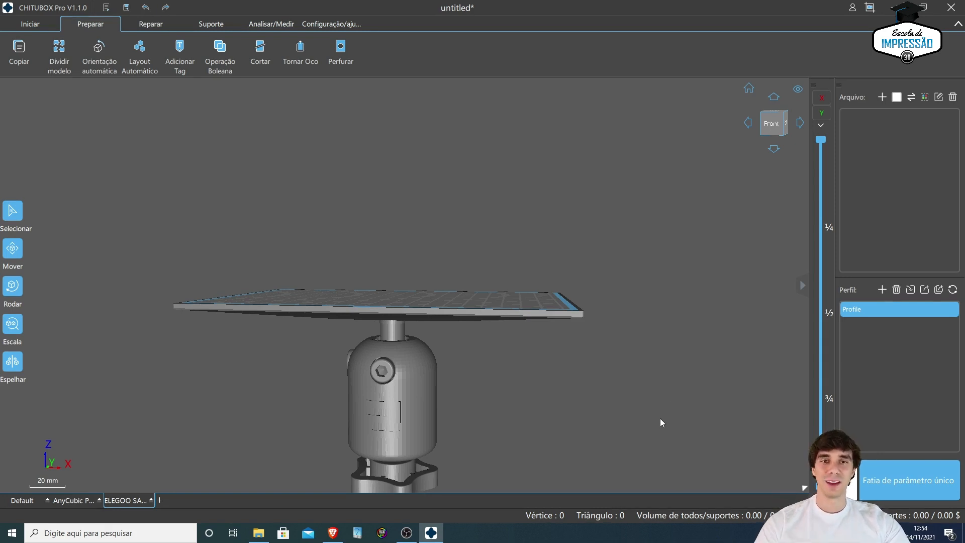
mouse_move(373, 395)
right_mouse_down()
mouse_move(430, 388)
mouse_move(361, 381)
right_mouse_up()
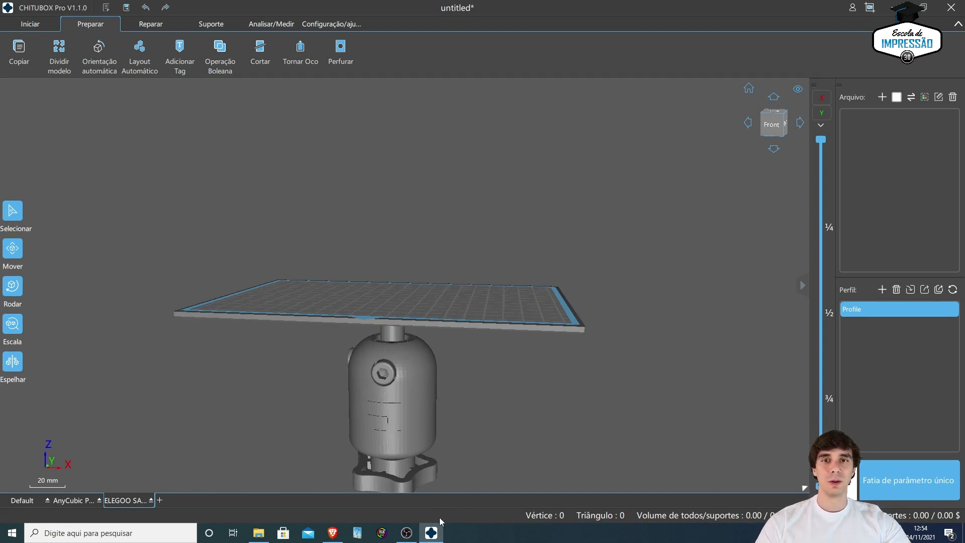
left_click(71, 501)
left_click(129, 500)
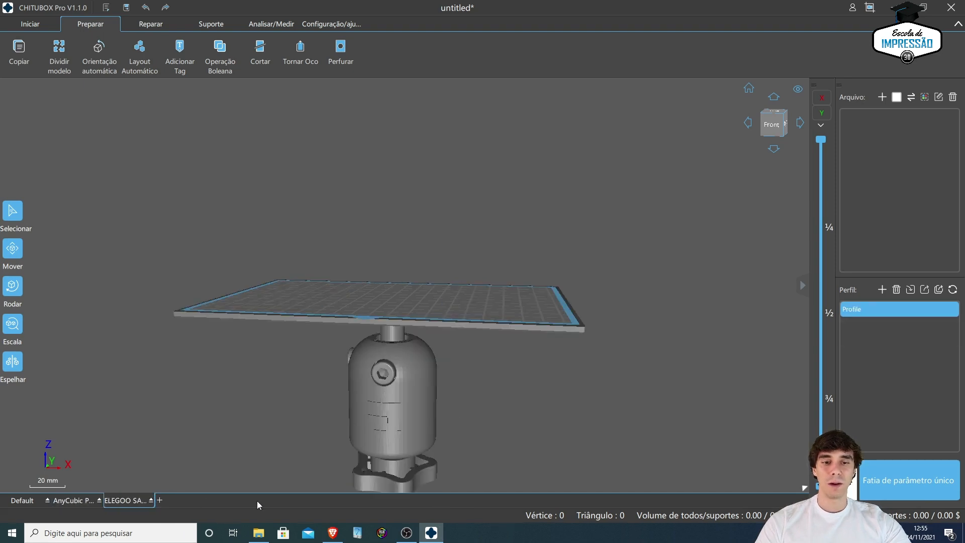
left_click(71, 500)
left_click(125, 500)
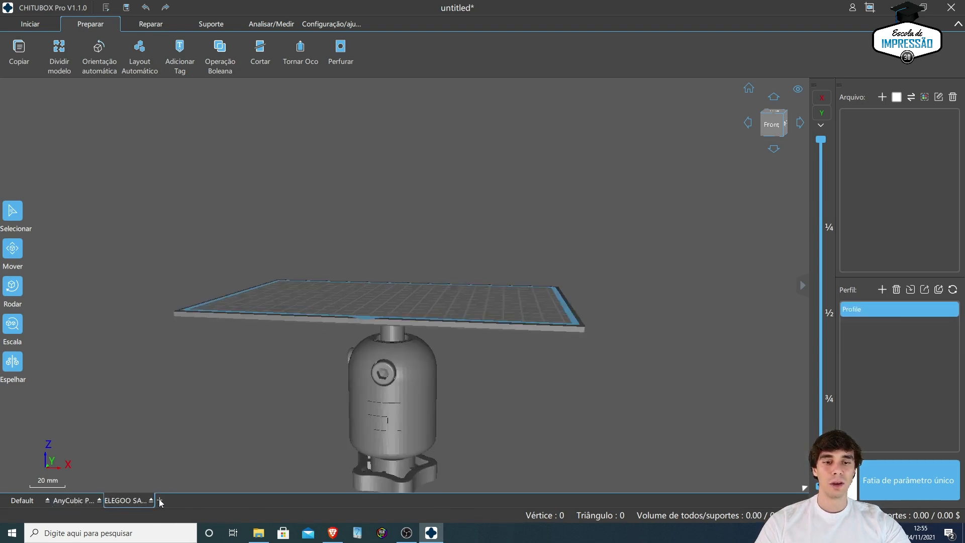
Step: Add an ELEGOO MARS PRO printer as a new machine using the default Profile
left_click(159, 501)
scroll(515, 221, "up", 3)
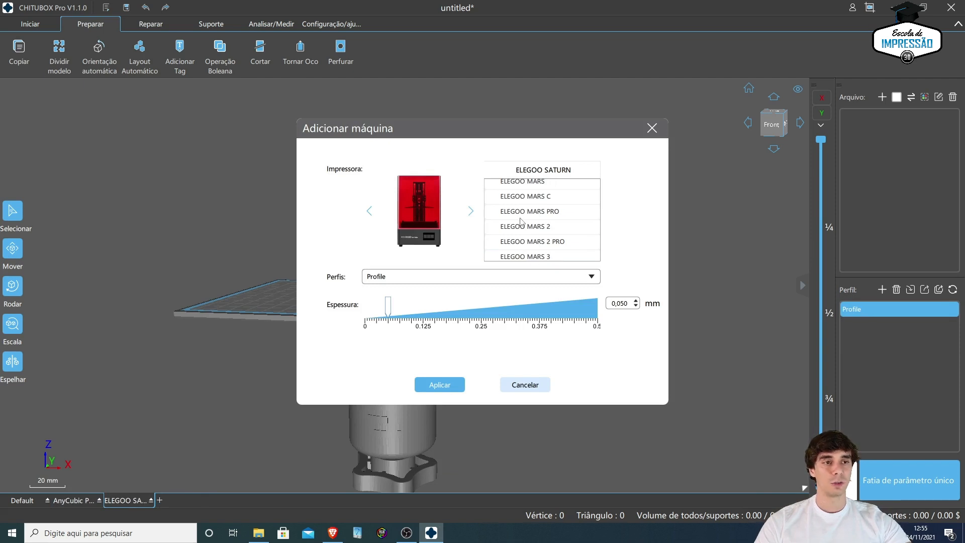
left_click(513, 212)
left_click(523, 241)
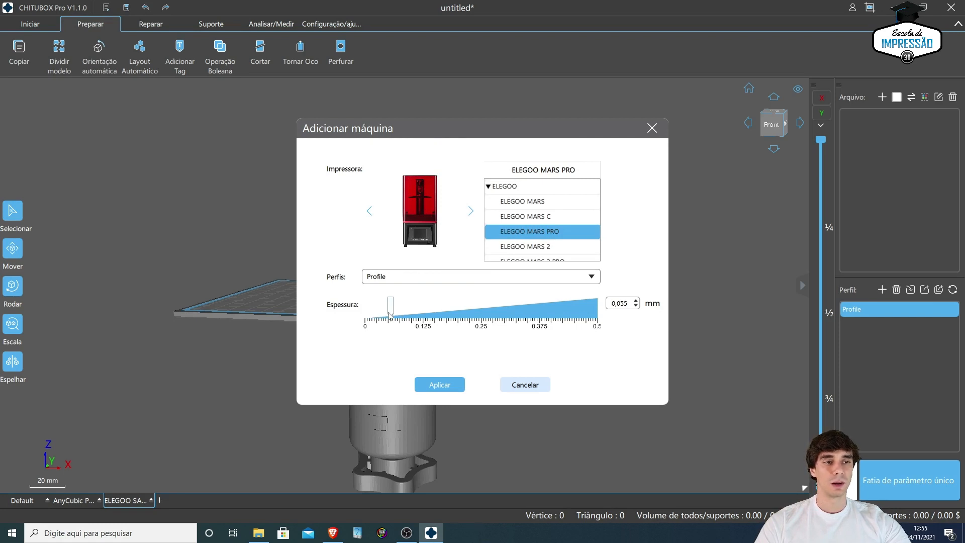
left_click(446, 384)
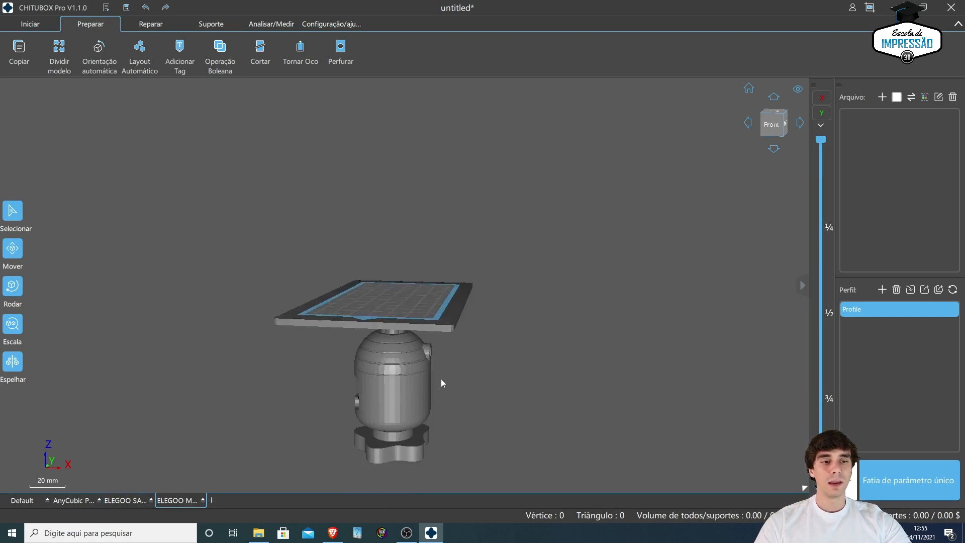
Step: Compare the ELEGOO MARS PRO's build plate with that of the ELEGOO SATURN
right_click_drag(302, 417, 377, 327)
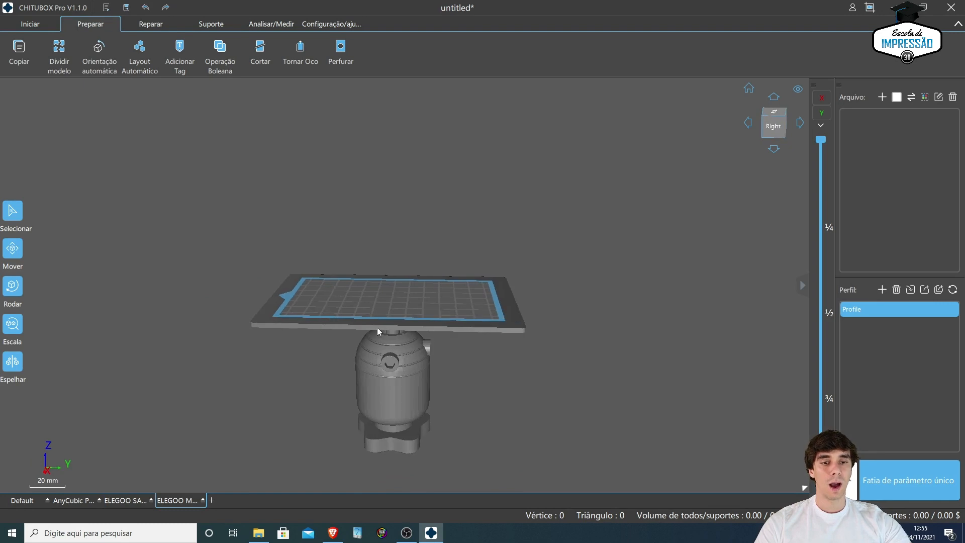
left_click(132, 500)
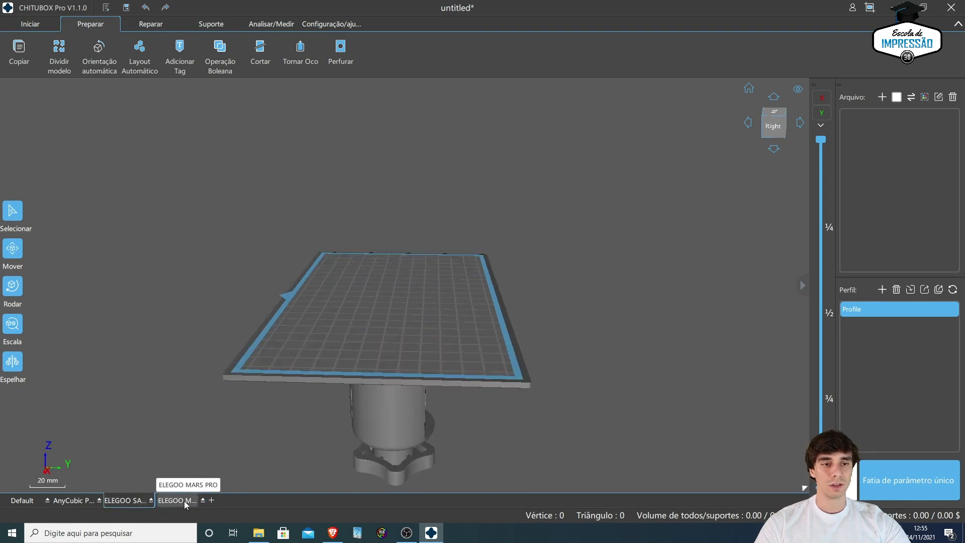
left_click(180, 500)
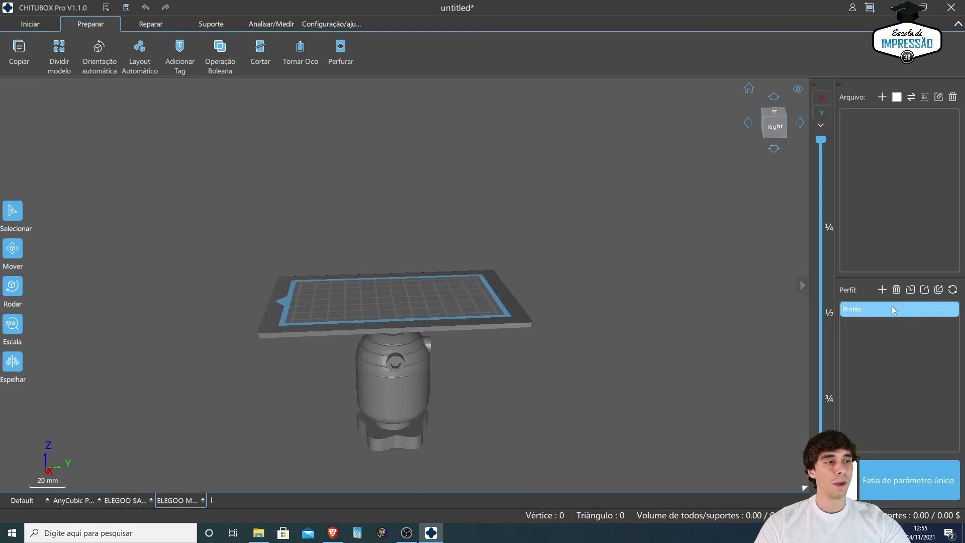
Step: Rename the ELEGOO MARS PRO's slicing profile to "resina a"
double_click(879, 303)
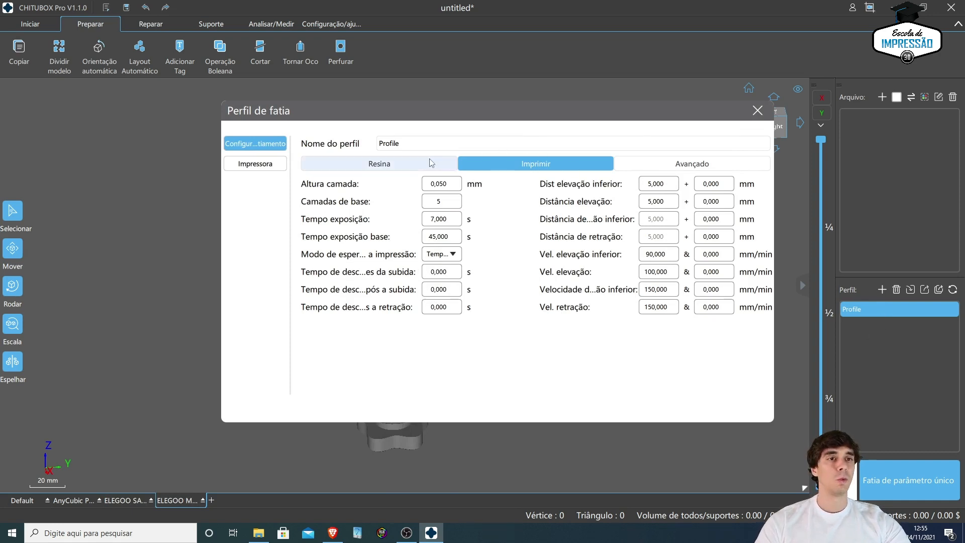
left_click_drag(415, 144, 317, 146)
type("resina a")
key("Tab")
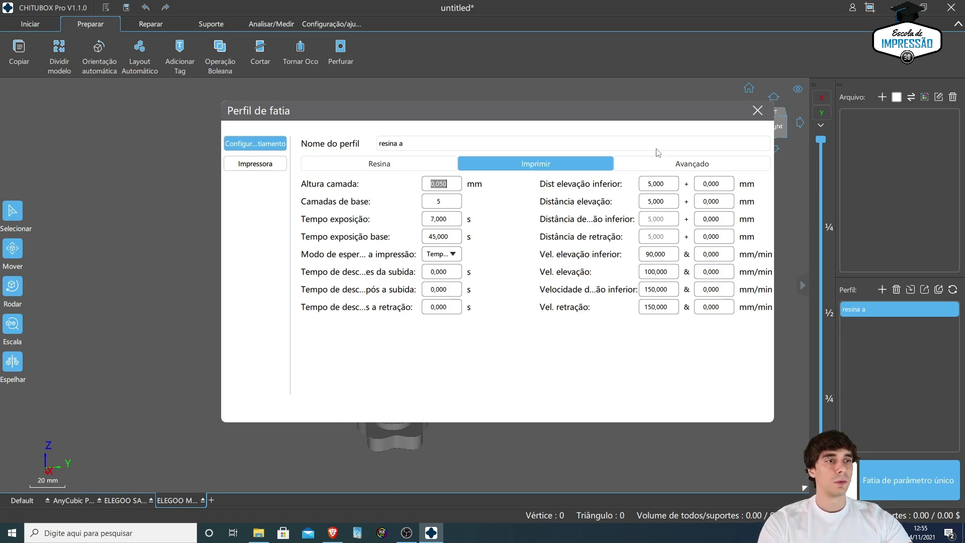
left_click(757, 110)
Step: Create a second slicing profile for the ELEGOO MARS PRO and name it "resina b"
left_click(882, 291)
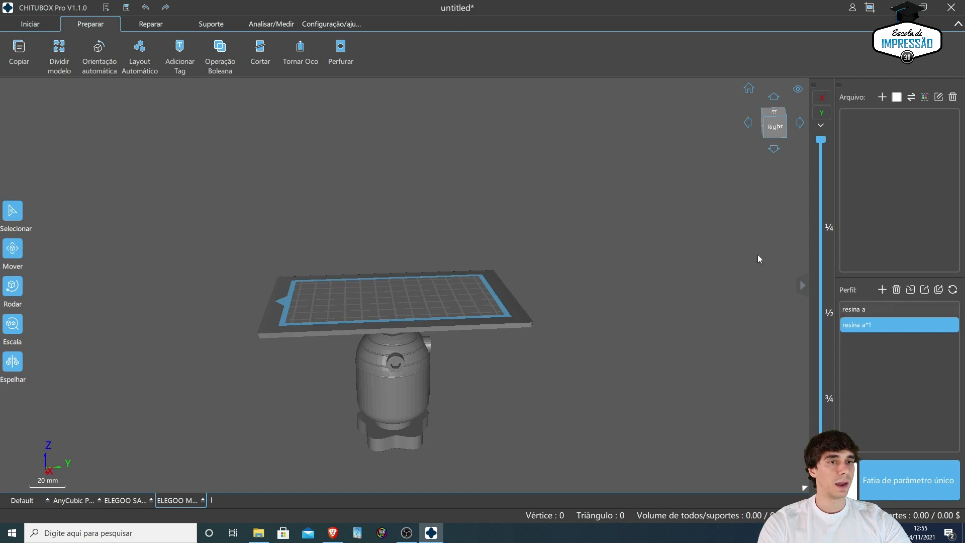
double_click(875, 326)
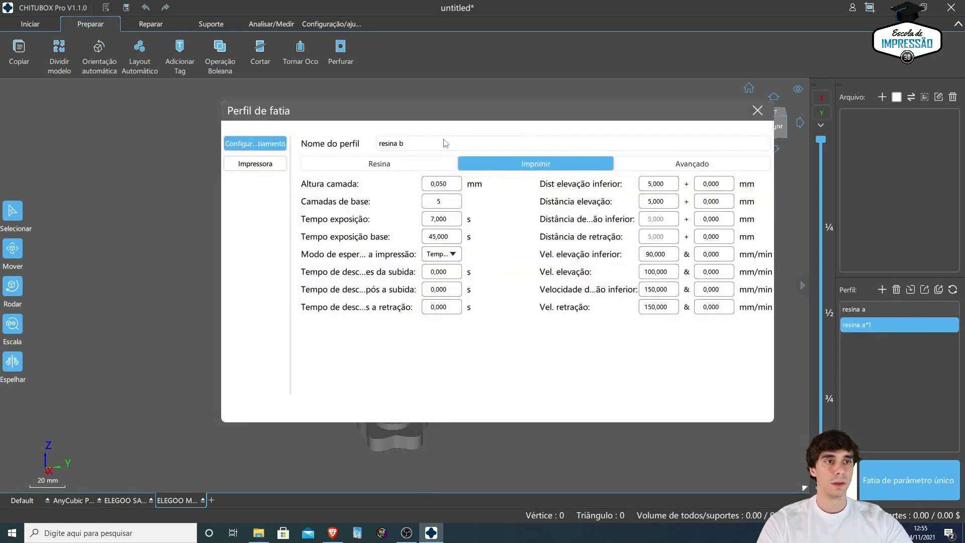
left_click(761, 114)
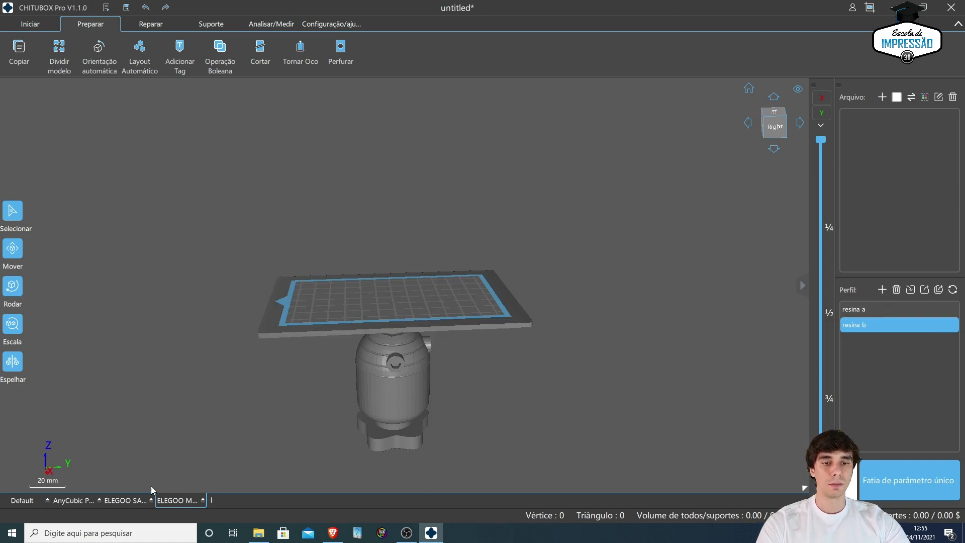
Step: Check the ELEGOO SATURN's profile list, return to the ELEGOO MARS PRO and examine its build plate from several sides
left_click(126, 500)
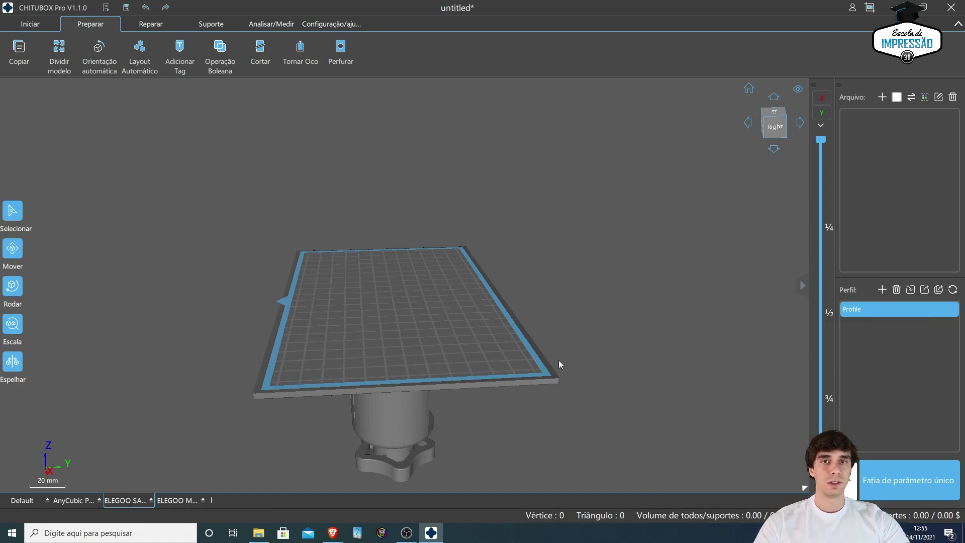
left_click(181, 500)
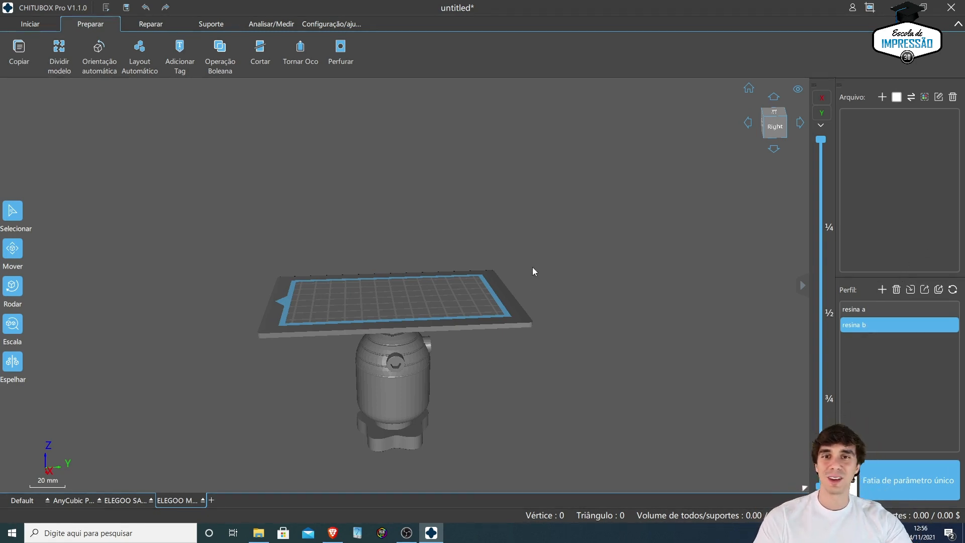
right_click_drag(495, 309, 418, 321)
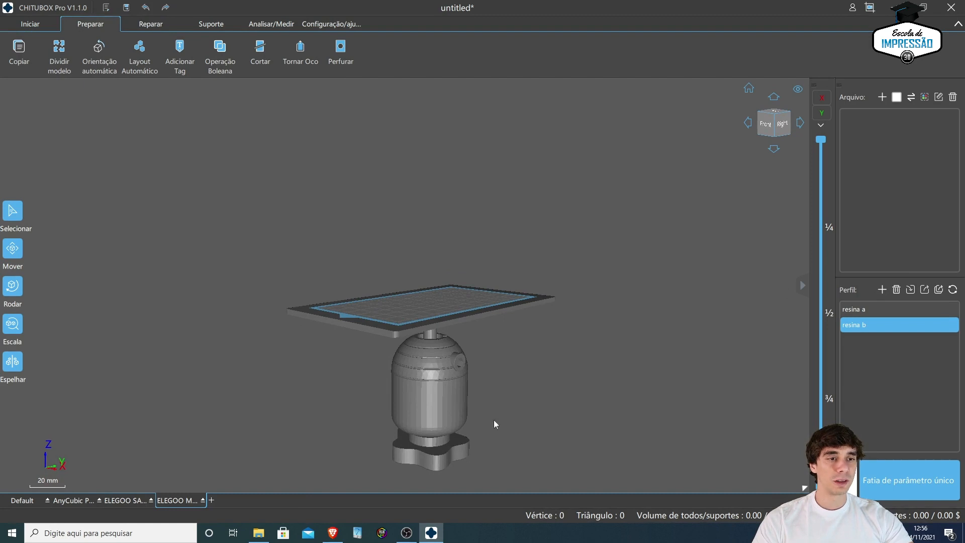
right_click_drag(428, 410, 461, 262)
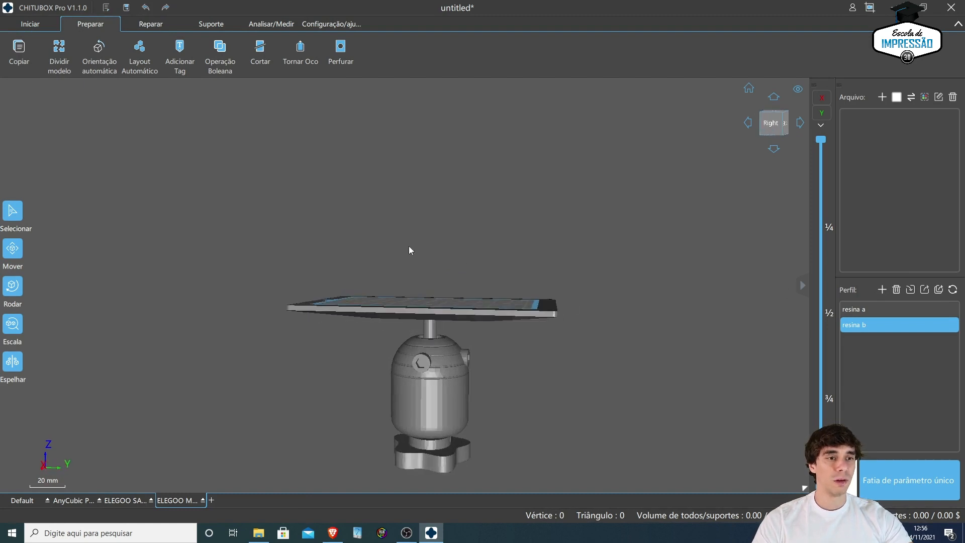
right_click_drag(389, 328, 397, 314)
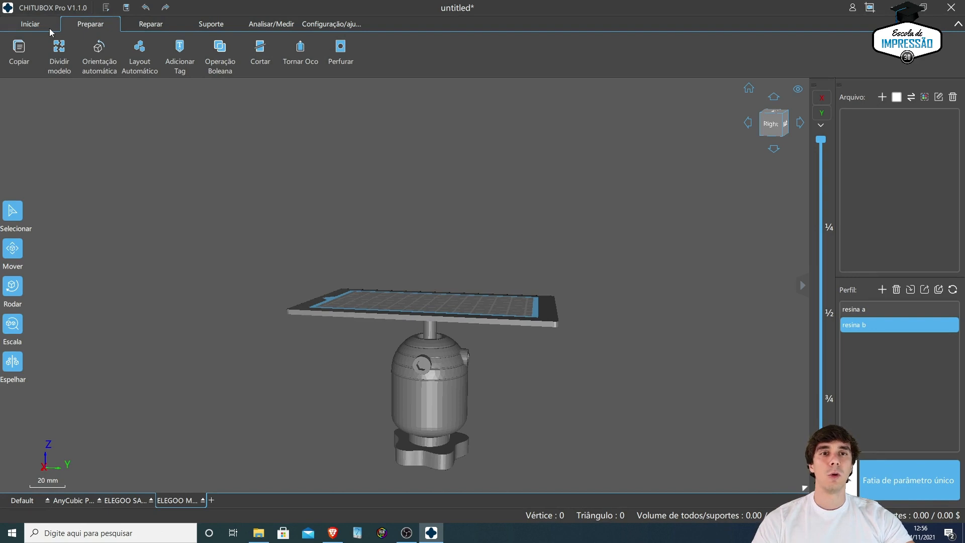
left_click(31, 25)
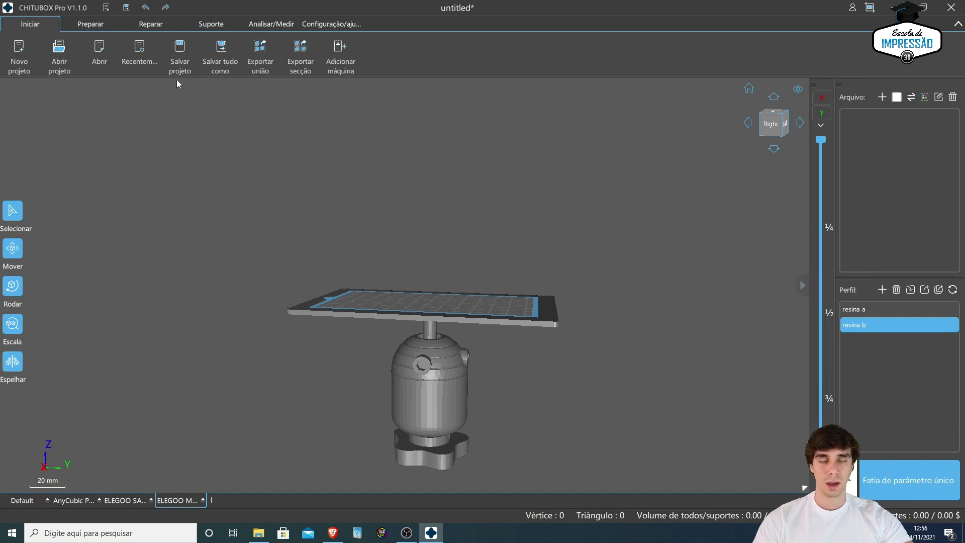
left_click(89, 25)
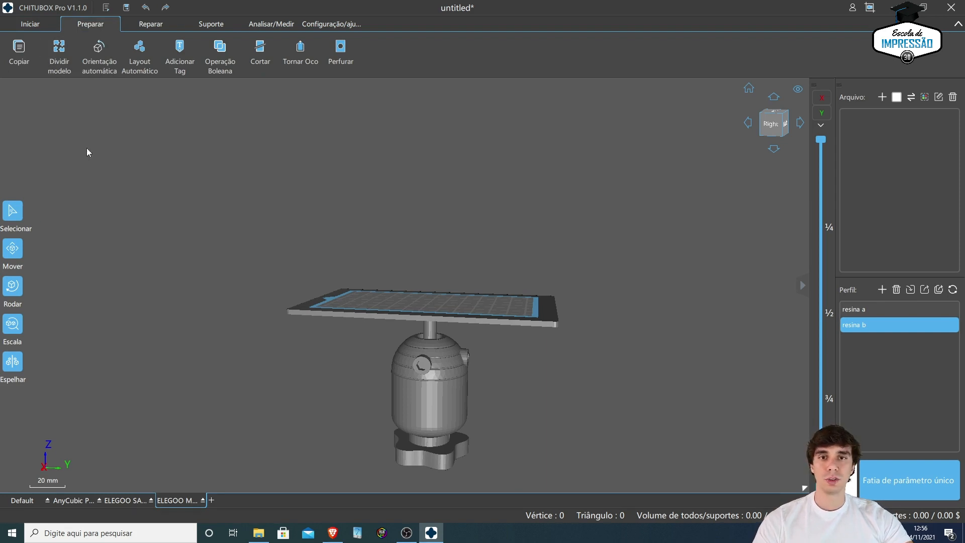
Step: Load the xyz calibration cube STL model onto the ELEGOO MARS PRO's build plate
left_click(882, 97)
double_click(180, 151)
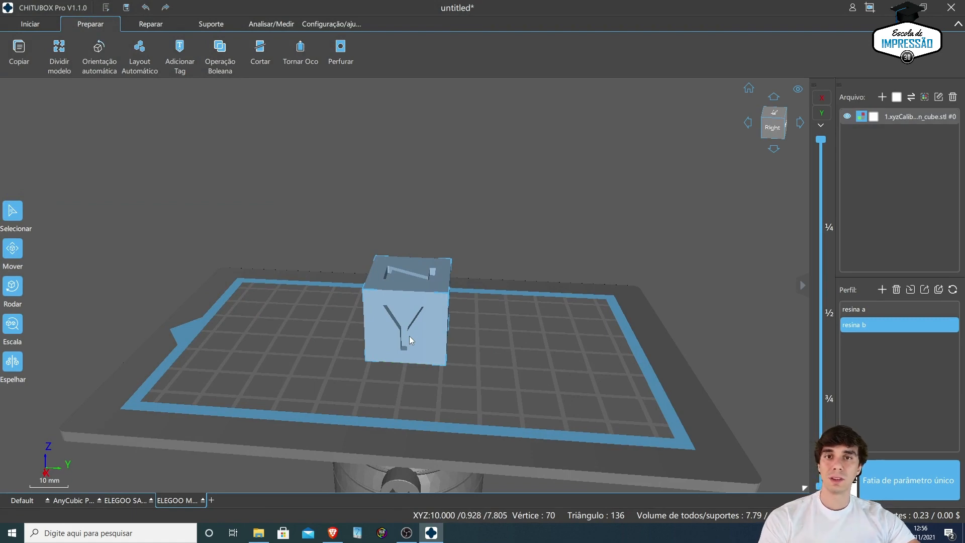
Step: Load the Crazy Samurai.stl model and repair its damaged mesh with the automatic repair function
left_click(897, 98)
double_click(347, 108)
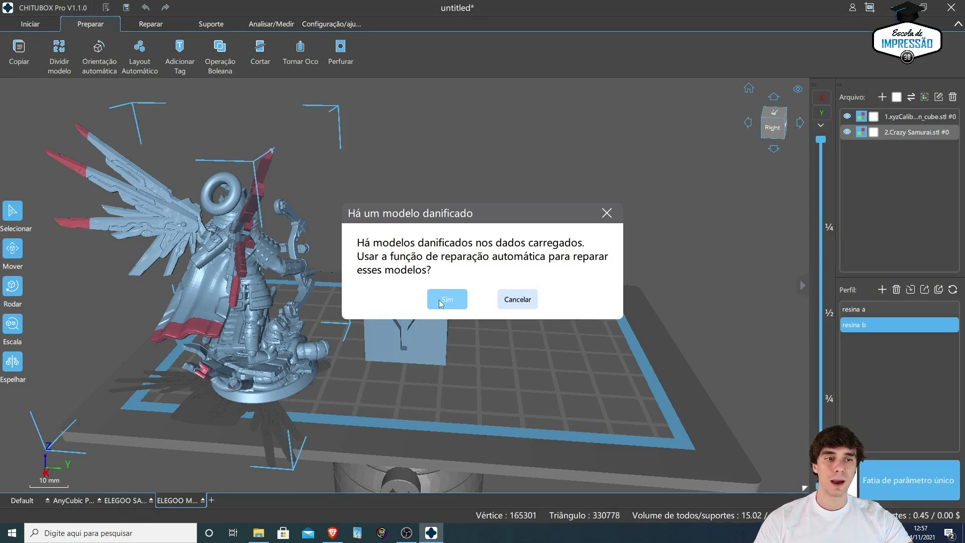
left_click(440, 302)
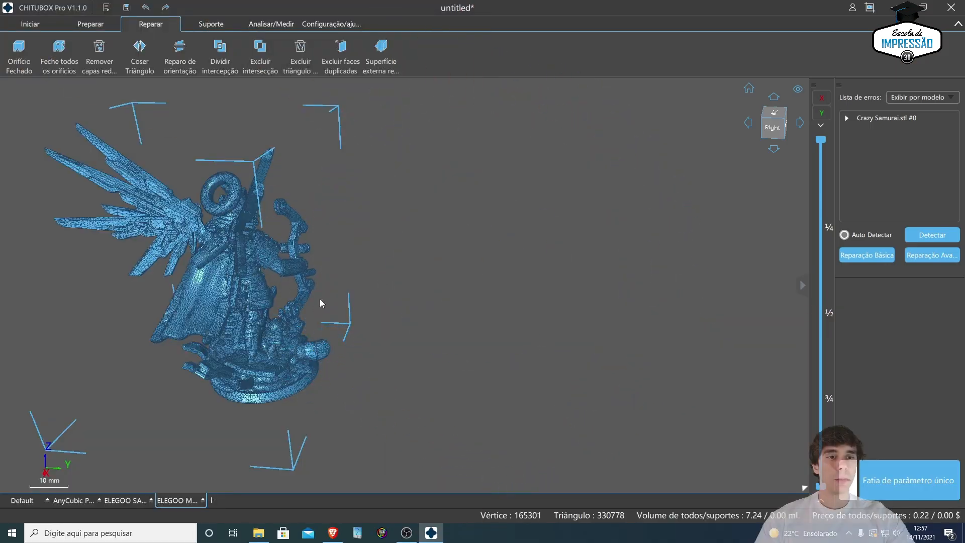
Step: Inspect the Samurai's repaired mesh from several sides and keep only the repaired version on the build plate
right_click_drag(322, 303, 355, 338)
scroll(327, 317, "up", 5)
scroll(326, 317, "down", 5)
right_click_drag(316, 291, 231, 244)
left_click(38, 25)
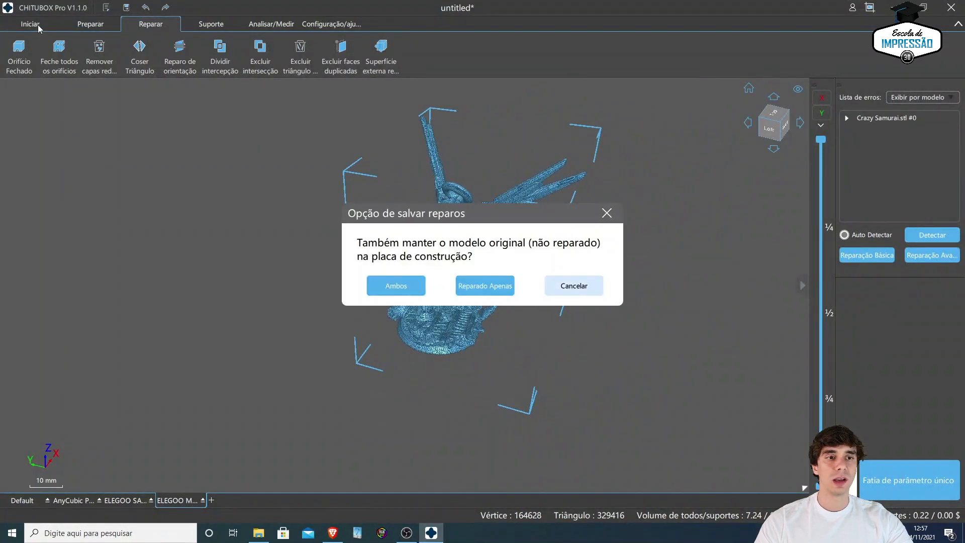
left_click(473, 294)
Step: Move the repaired Crazy Samurai across the build plate and delete it from the file list
left_click_drag(473, 294, 465, 342)
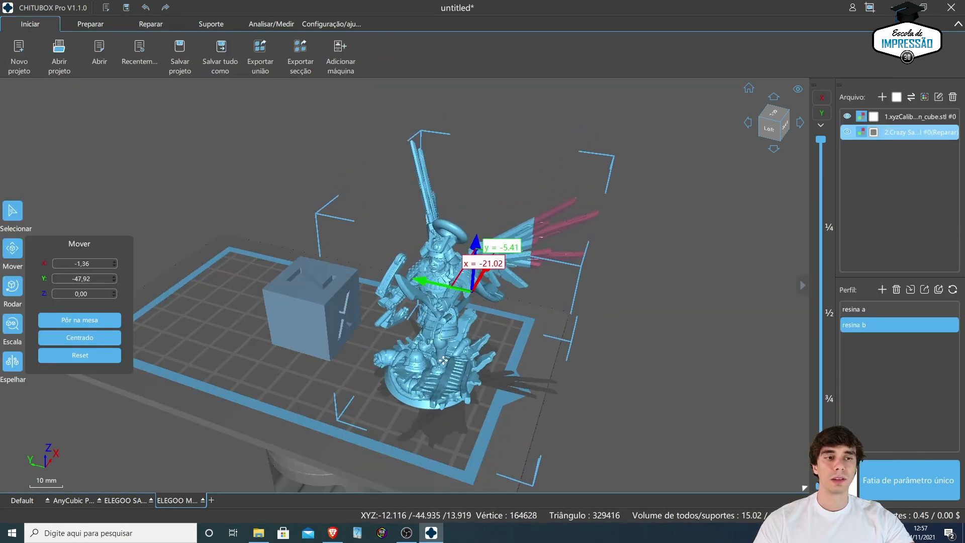
left_click(953, 97)
Step: Review the hollowing settings for the calibration cube and leave them unapplied
right_click_drag(705, 249, 554, 344)
right_click_drag(441, 322, 499, 344)
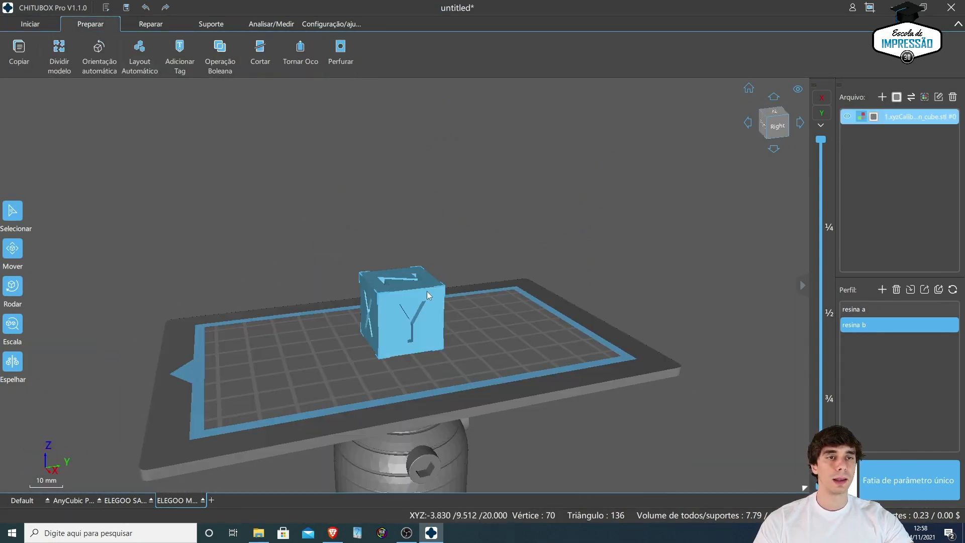
right_click_drag(489, 290, 450, 286)
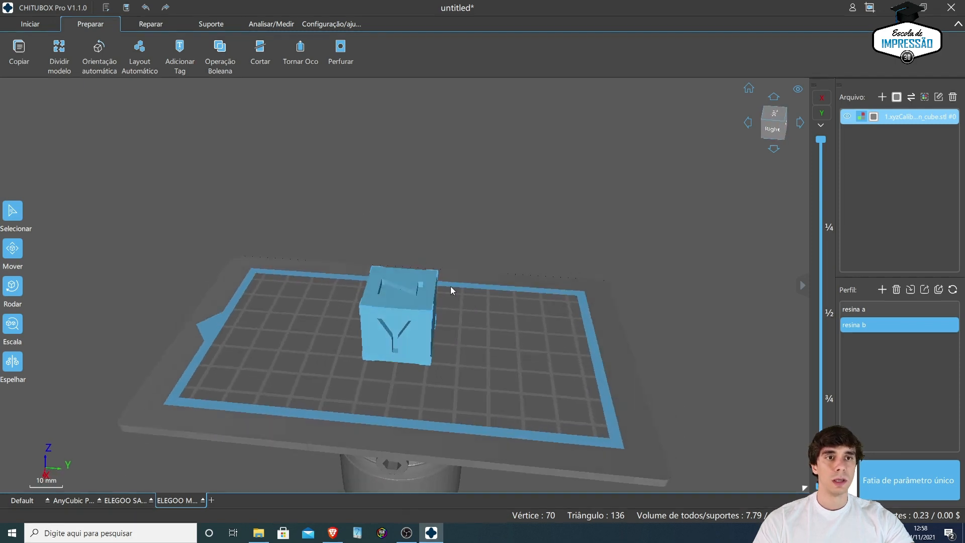
left_click(300, 56)
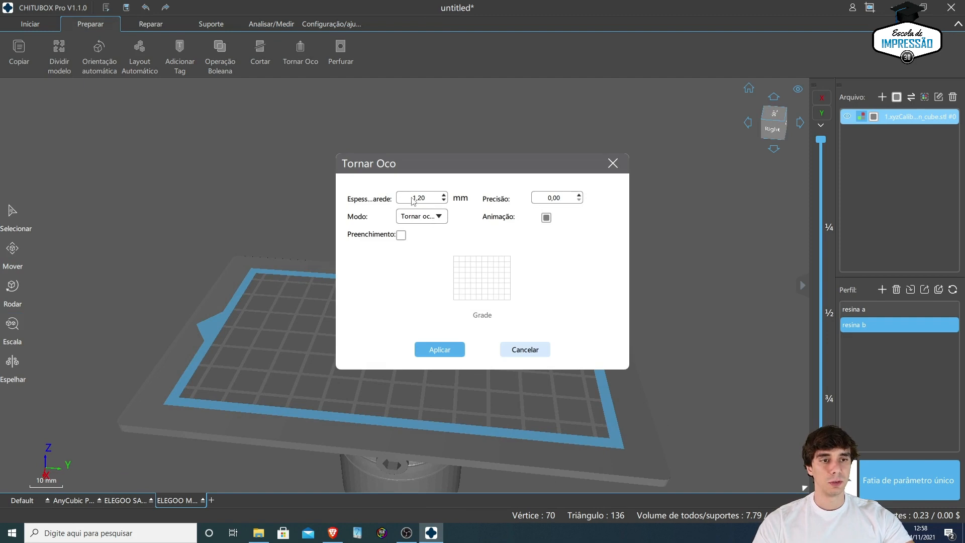
left_click(612, 163)
Step: Try the hole-drilling settings with depth B at 8.20 mm and a smaller angle C, without drilling the cube
left_click(345, 57)
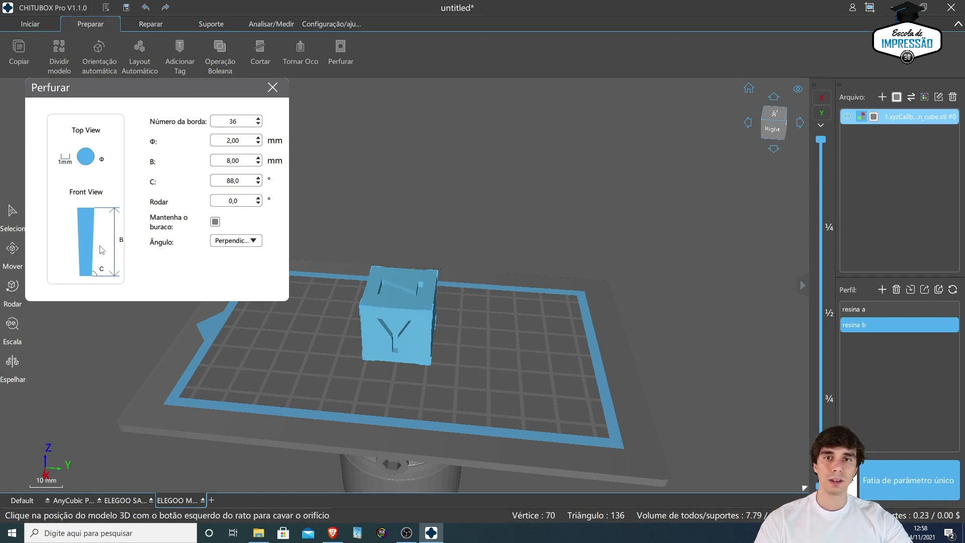
left_click(258, 183)
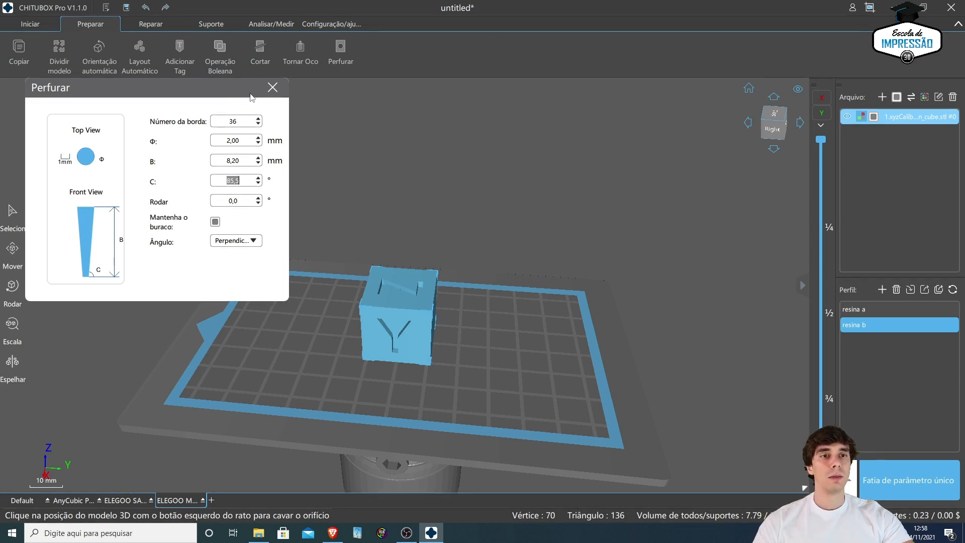
left_click(272, 89)
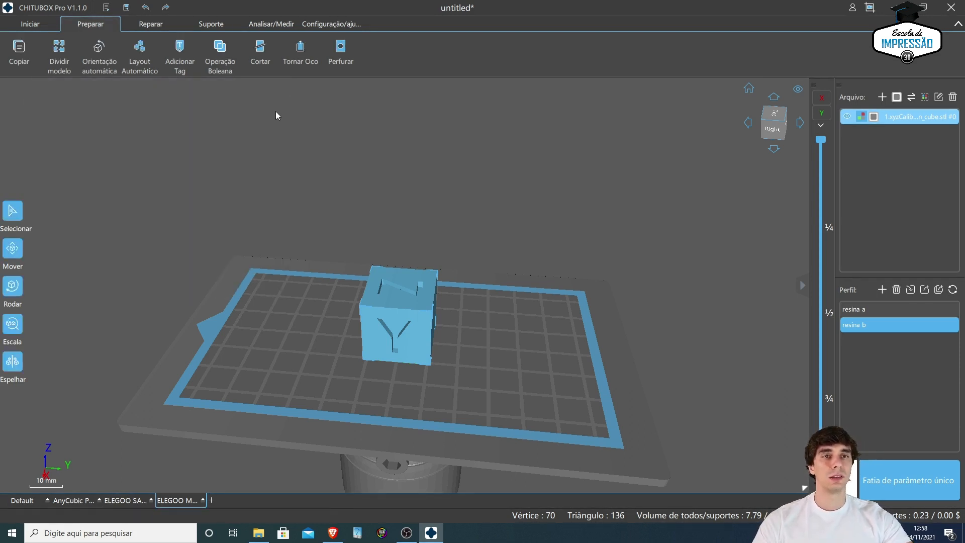
Step: Cut the calibration cube in two at X 0.00 mm, without keeping the original model
left_click_drag(276, 110, 239, 150)
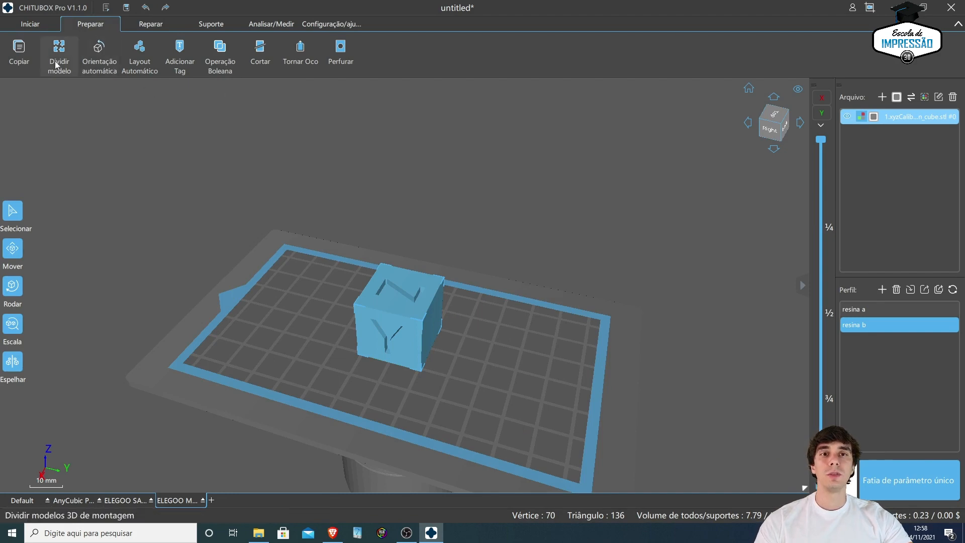
left_click(260, 50)
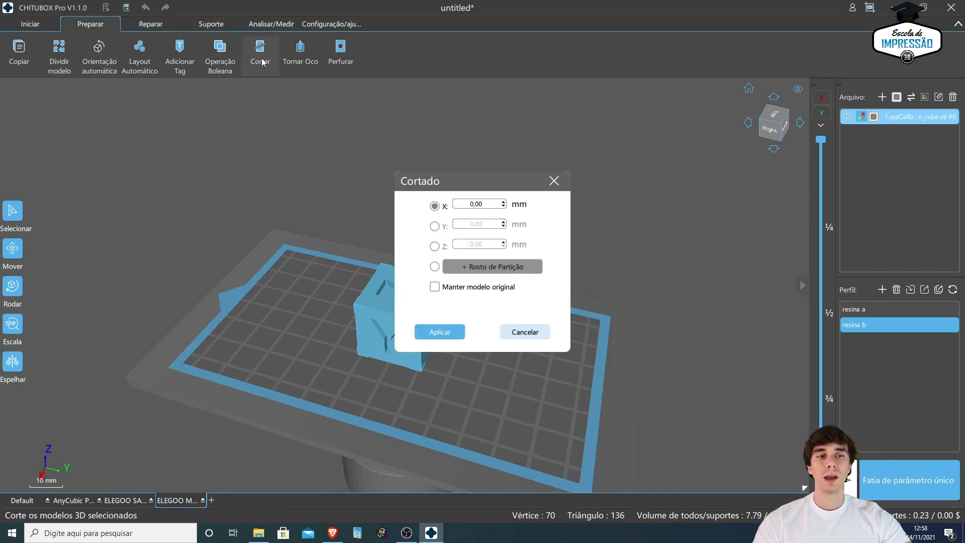
right_click_drag(587, 371, 516, 355)
left_click(439, 332)
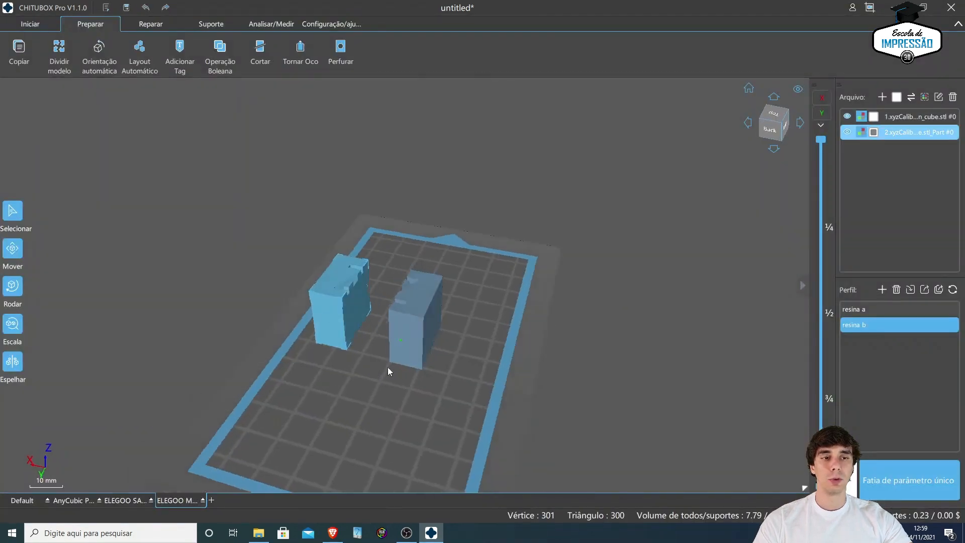
Step: Undo the cut of the calibration cube
key("ctrl+z")
key("ctrl+z")
right_click_drag(408, 372, 231, 254)
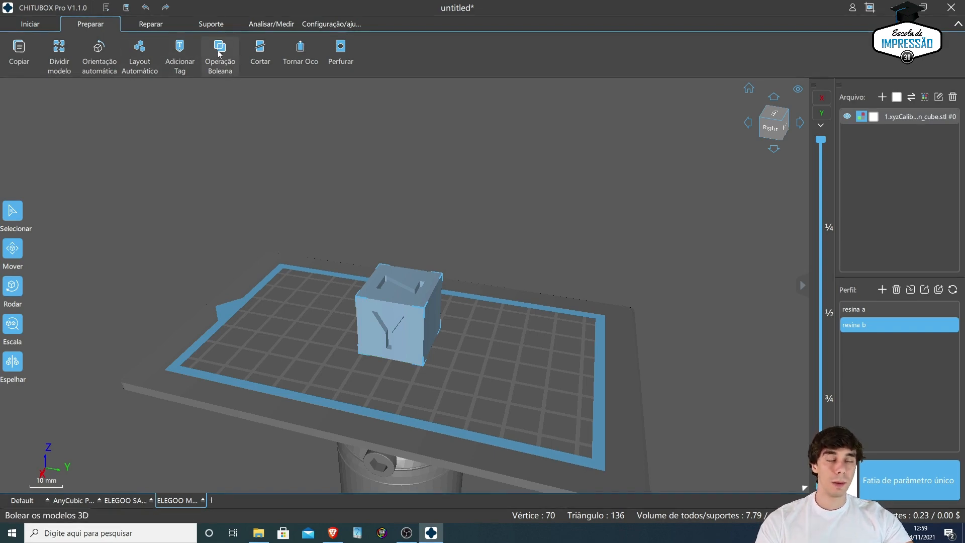
Step: Load the esfera.stl model and place it on the build plate beside the calibration cube
left_click(883, 97)
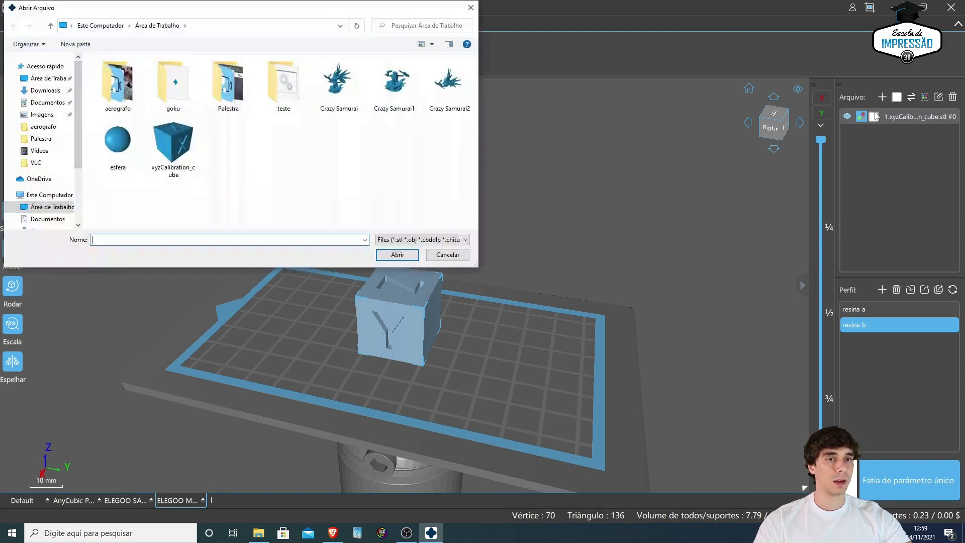
left_click(120, 155)
left_click(394, 254)
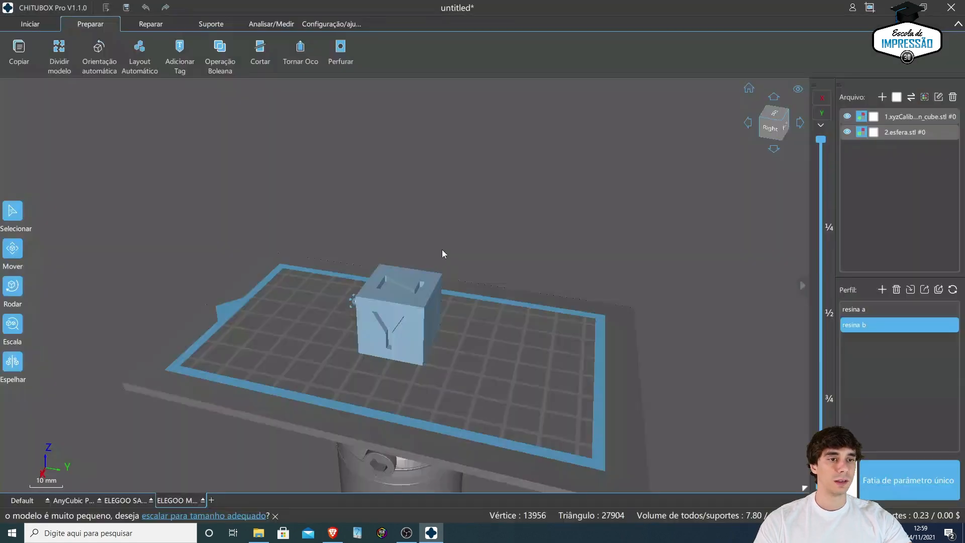
left_click(359, 319)
left_click_drag(366, 322, 467, 353)
left_click_drag(467, 319, 466, 309)
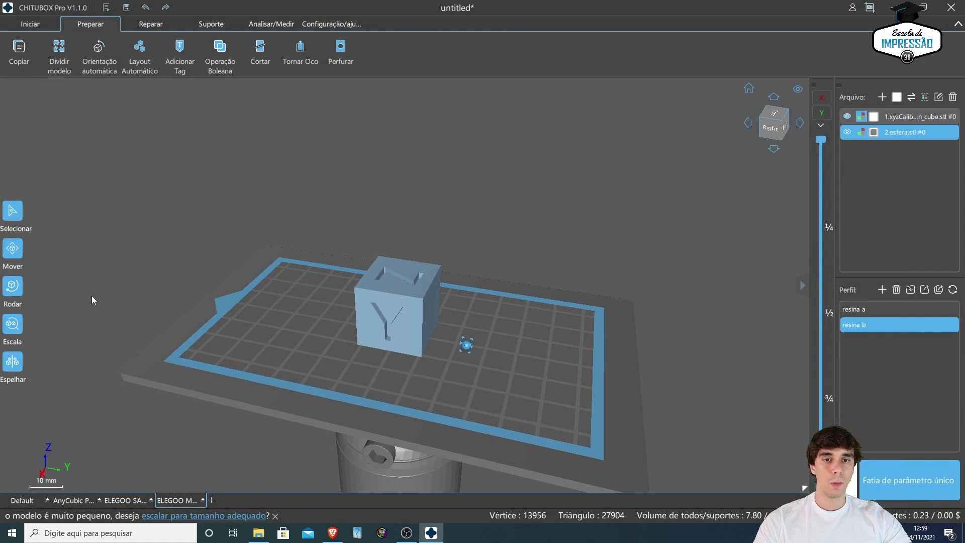
Step: Scale the sphere uniformly to 300%
left_click(12, 323)
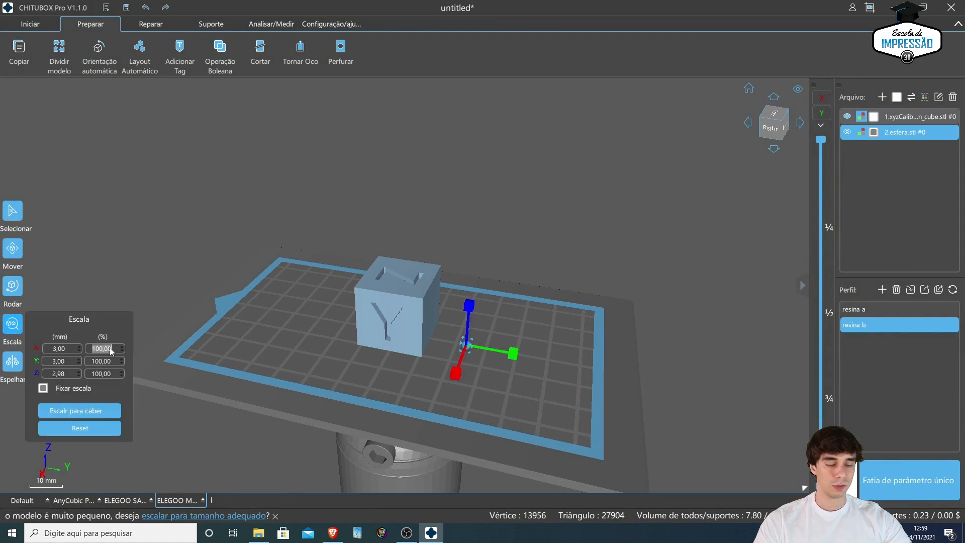
type("300")
key("Return")
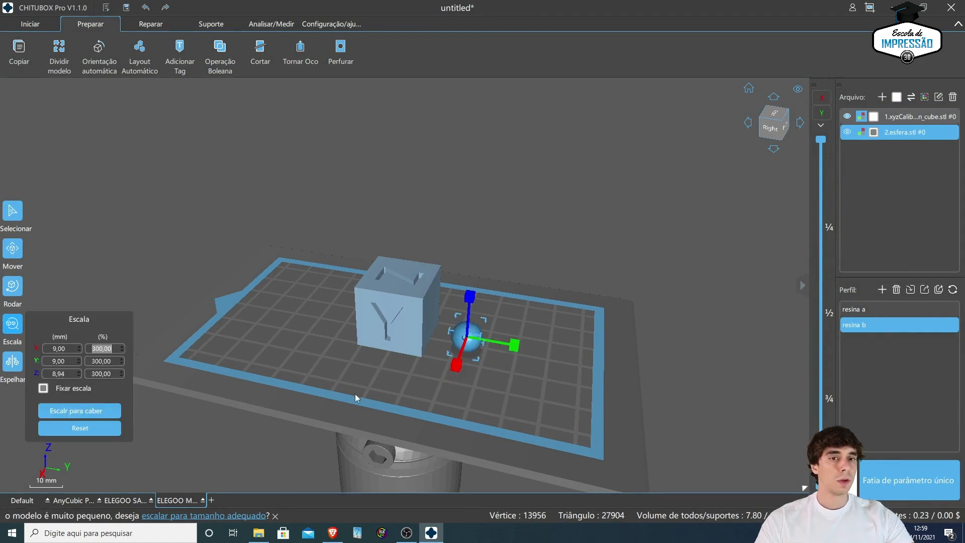
Step: Raise the sphere off the build plate and move it partly into the side face of the calibration cube
left_click(13, 248)
left_click_drag(469, 304, 471, 279)
right_click_drag(472, 278, 414, 250)
left_click(396, 288)
right_click_drag(451, 318, 525, 368)
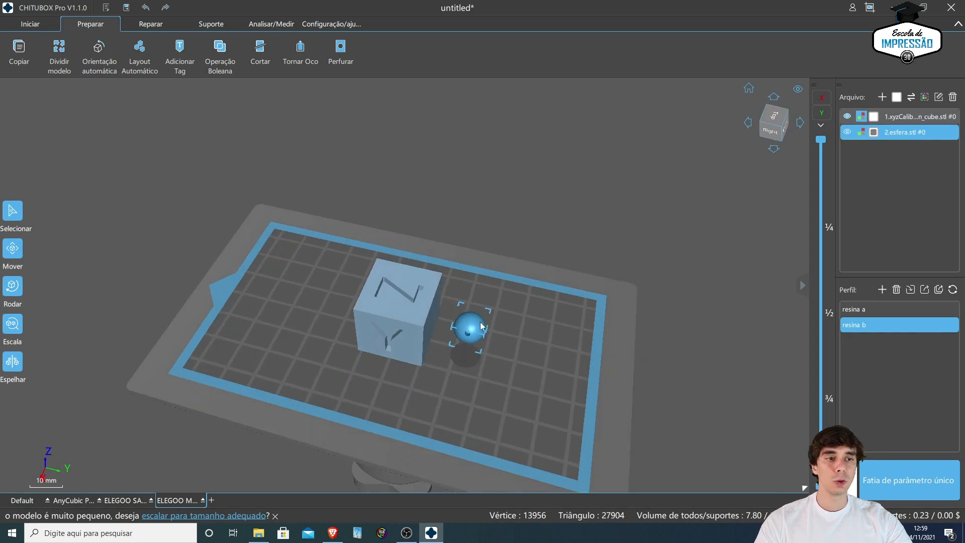
left_click(13, 250)
left_click_drag(458, 360, 461, 354)
mouse_move(508, 383)
right_mouse_down()
mouse_move(436, 337)
mouse_move(504, 378)
right_mouse_up()
left_click(13, 249)
left_click_drag(504, 337, 471, 326)
mouse_move(481, 369)
right_mouse_down()
mouse_move(515, 375)
mouse_move(485, 378)
right_mouse_up()
Step: Unite the calibration cube and the sphere with the Boolean operation A + B, keeping the original models
left_click(226, 58)
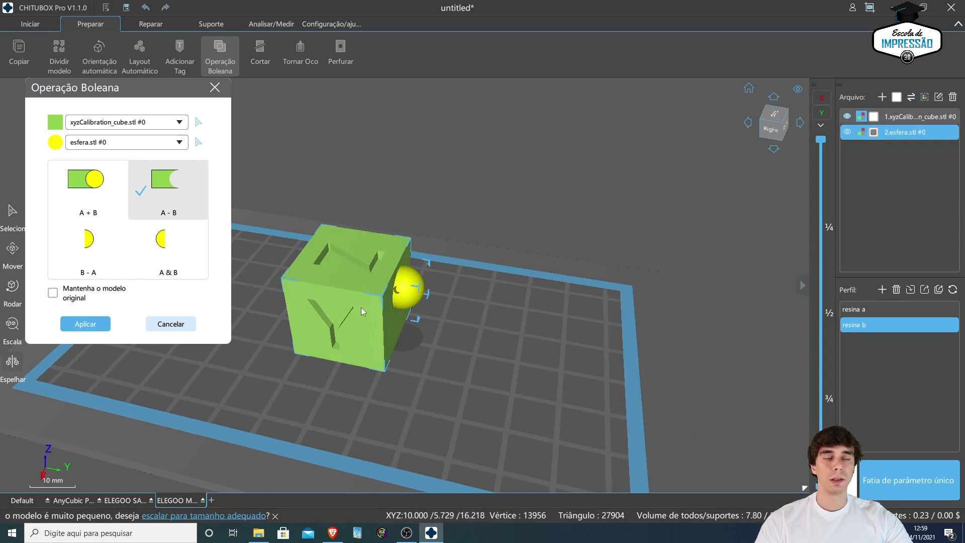
left_click(77, 183)
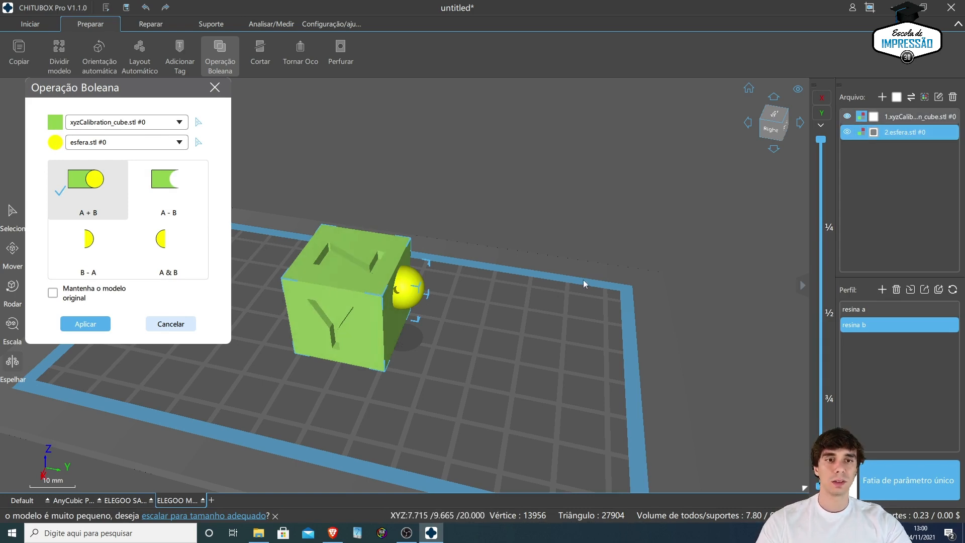
left_click(146, 182)
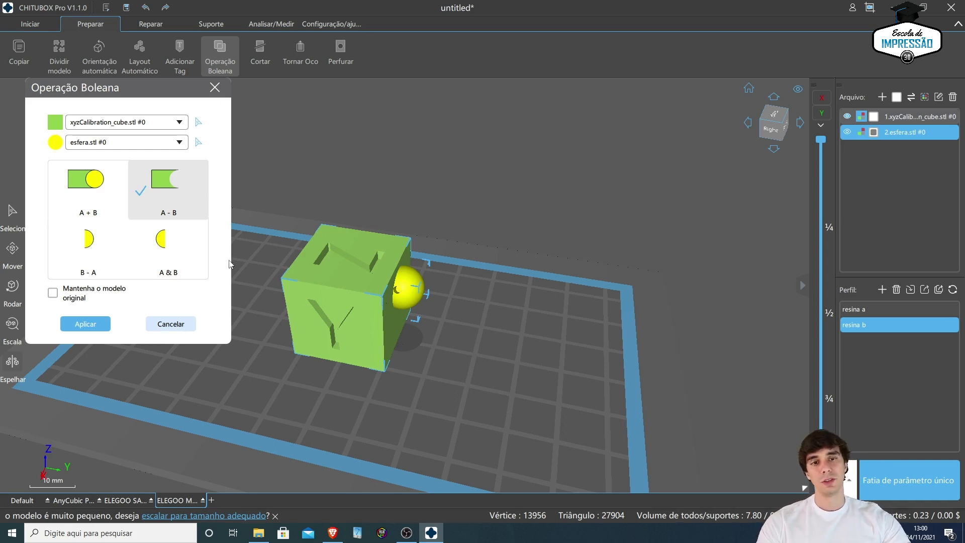
left_click(147, 255)
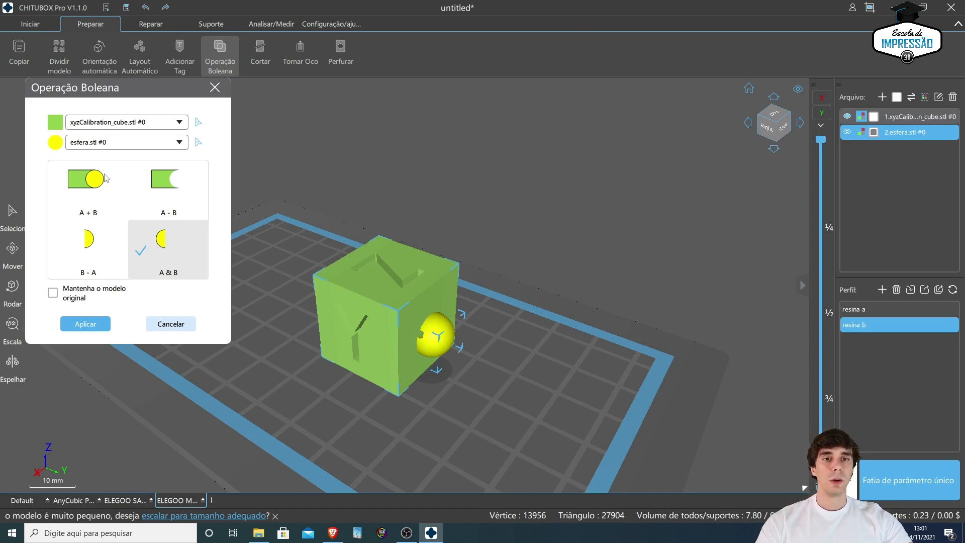
left_click(79, 187)
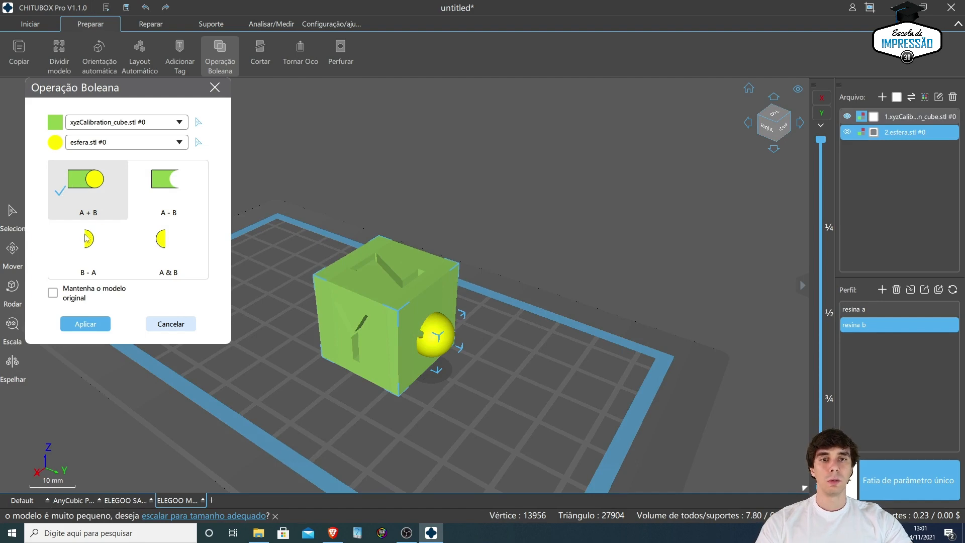
left_click(53, 293)
left_click(87, 324)
Step: Move the united cube-and-sphere model away from the originals and delete it
left_click(352, 301)
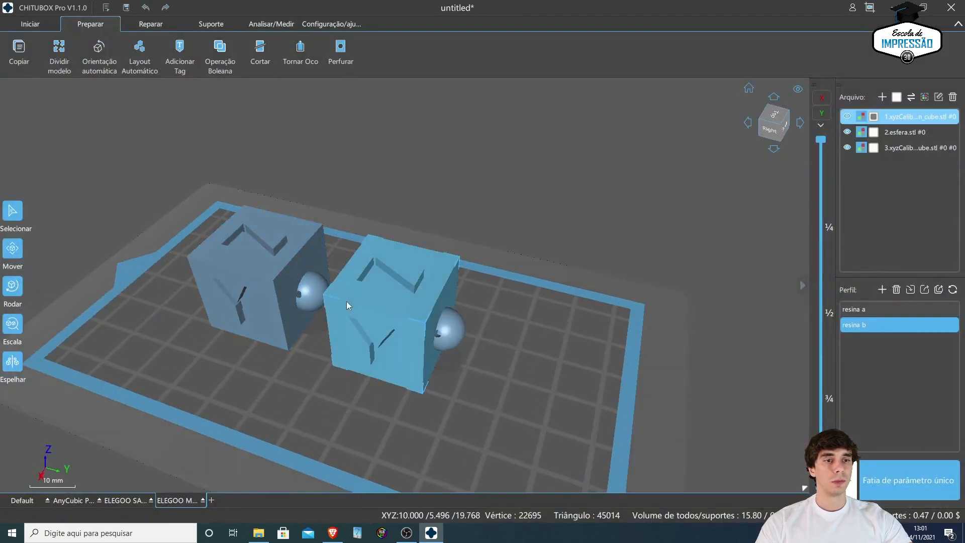
left_click(267, 273)
left_click_drag(270, 274, 217, 271)
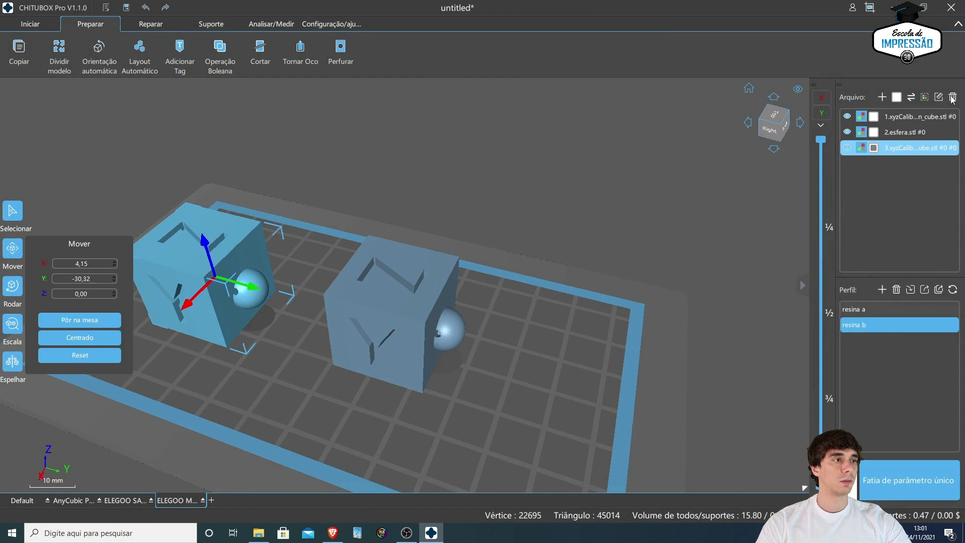
key("Delete")
Step: Subtract the sphere from the calibration cube with the Boolean operation A - B, keeping the original models
left_click(219, 49)
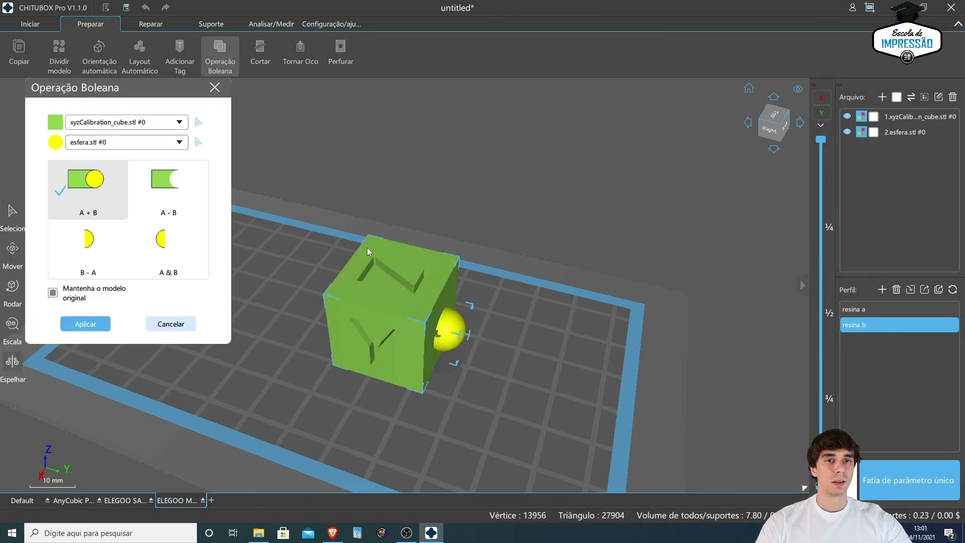
left_click(167, 186)
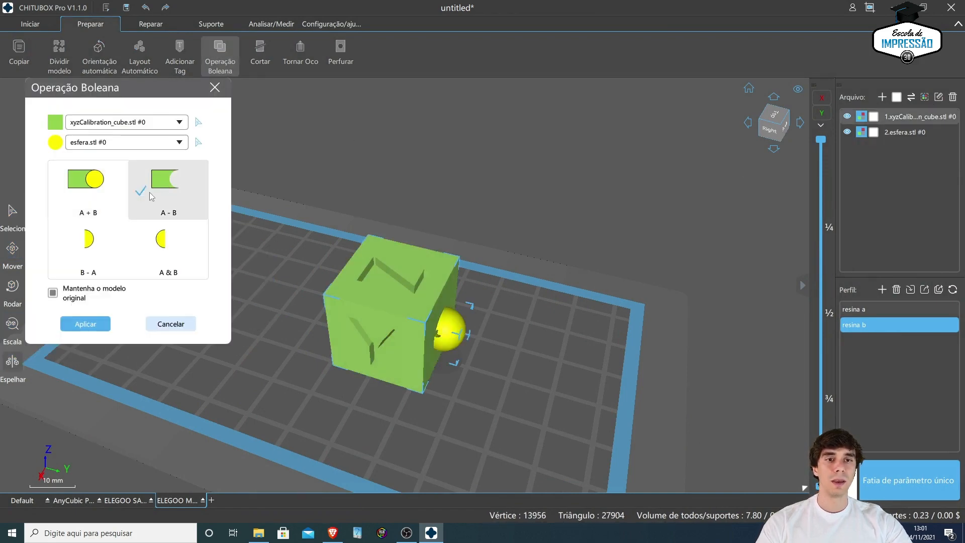
left_click(97, 329)
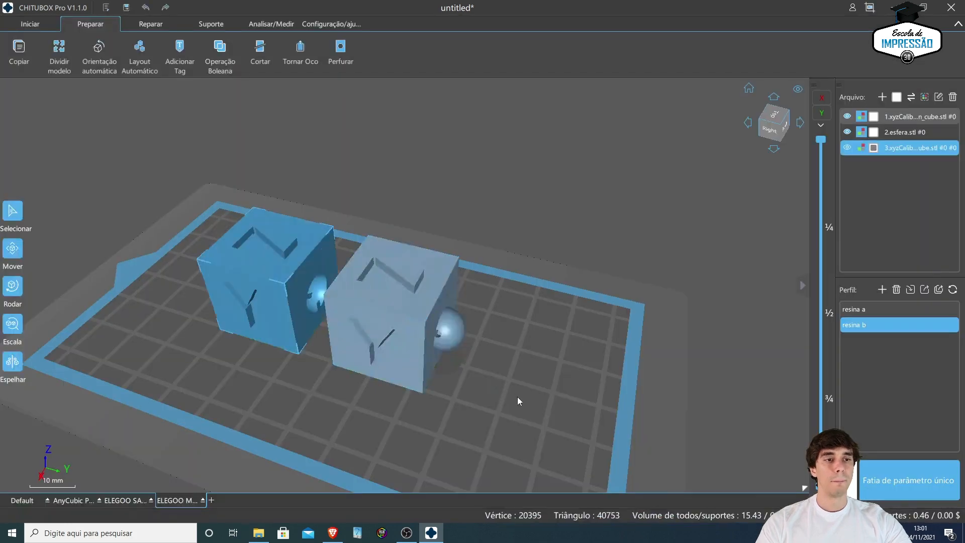
Step: Move the subtracted cube further away from the original cube so its carved side face is exposed
right_click_drag(519, 394, 476, 378)
right_click_drag(328, 351, 385, 338)
left_click(384, 338)
left_click(443, 325)
left_click(291, 327)
right_click_drag(294, 344, 380, 415)
left_click_drag(342, 376, 305, 373)
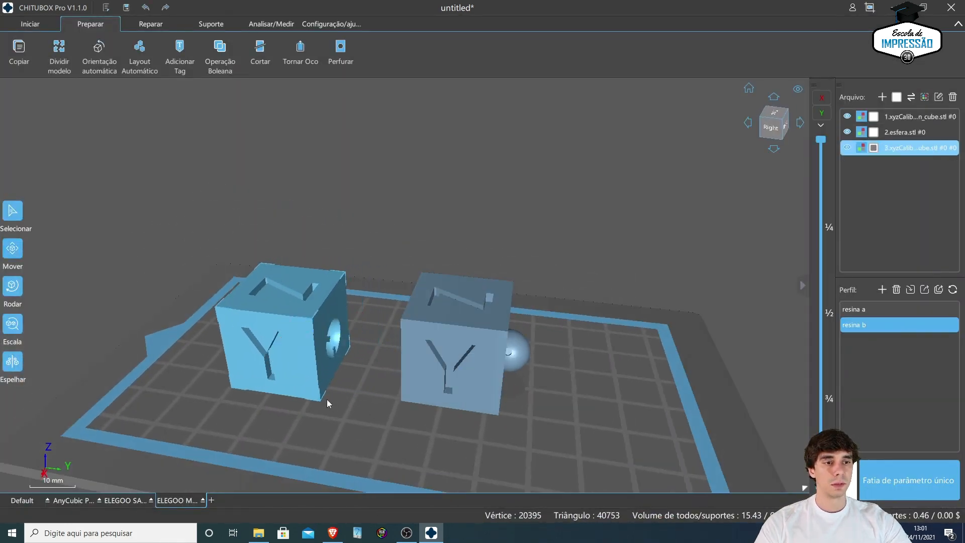
Step: Pull the sphere out of the original cube and compare it with the pocket carved into the subtracted cube
scroll(314, 386, "up", 4)
right_click_drag(366, 427, 331, 397)
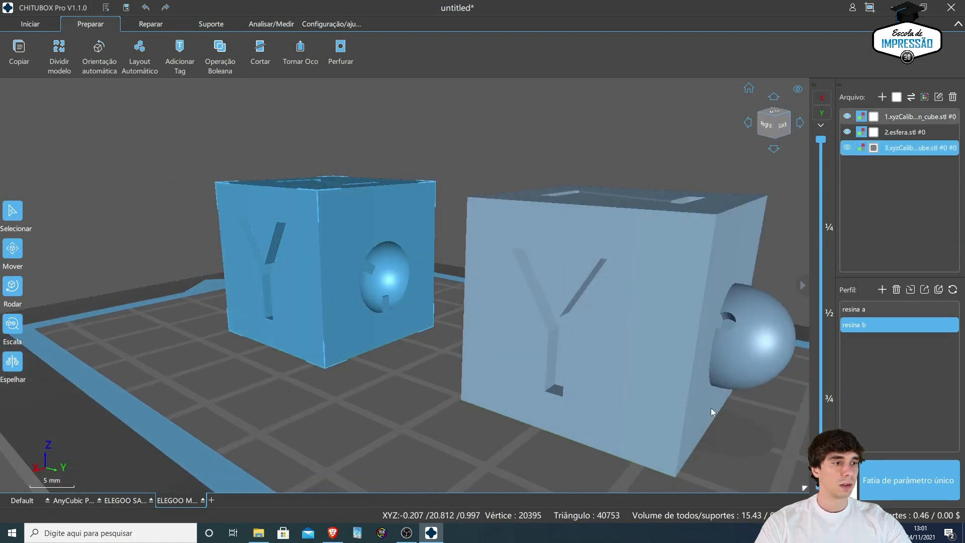
scroll(727, 393, "down", 4)
left_click_drag(740, 372, 745, 415)
right_click_drag(745, 415, 676, 384)
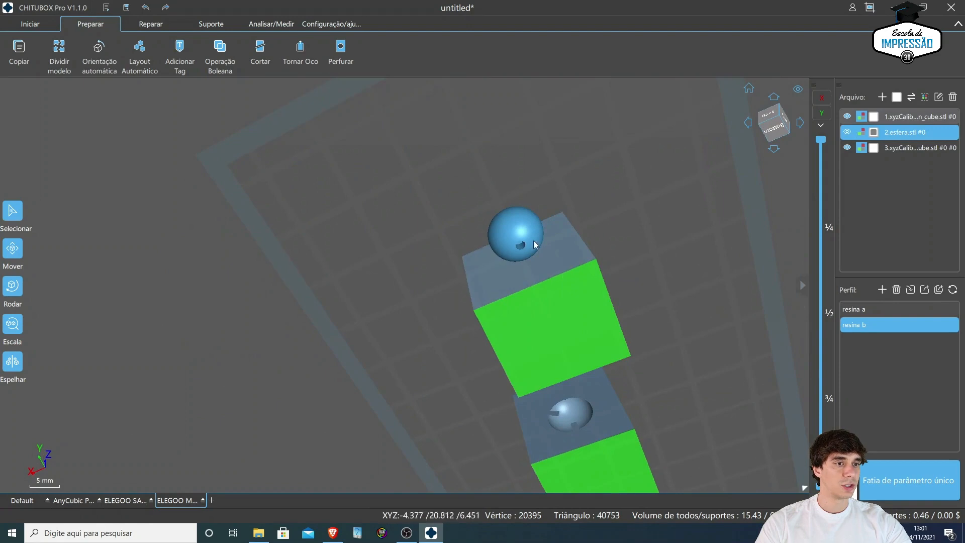
left_click_drag(424, 255, 467, 340)
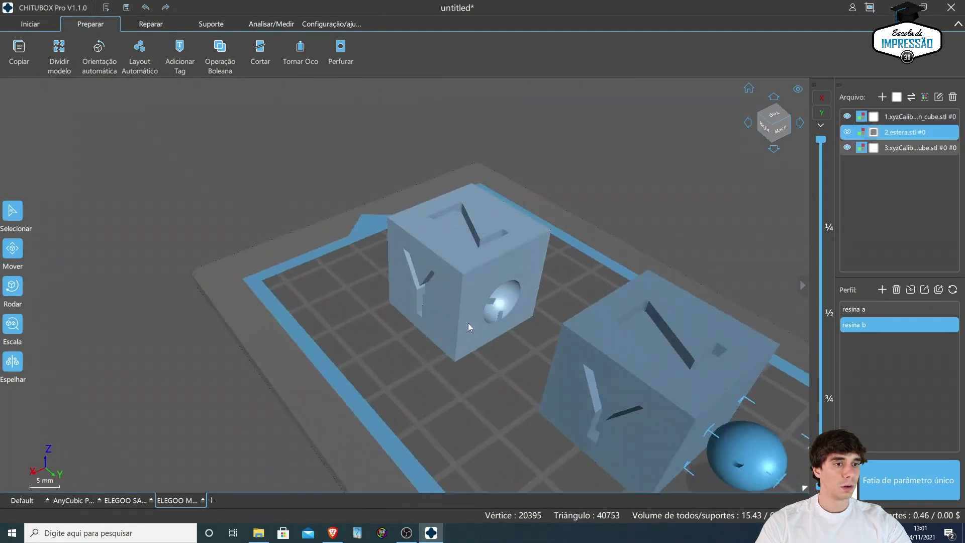
right_click_drag(504, 349, 489, 367)
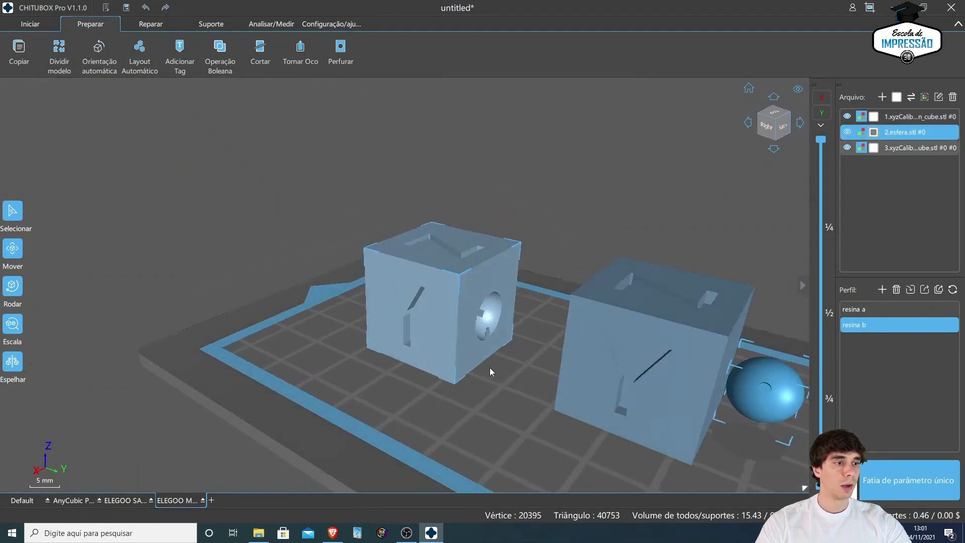
scroll(490, 367, "down", 3)
Step: Put the sphere back into the original cube's side and subtract the cube from it with B - A, keeping the originals
left_click_drag(674, 385, 653, 378)
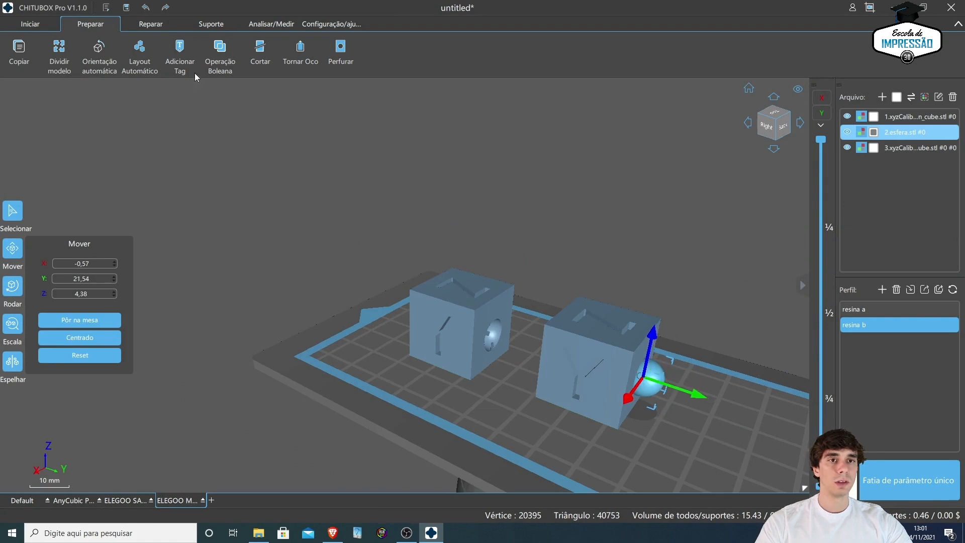
left_click(219, 56)
left_click(88, 246)
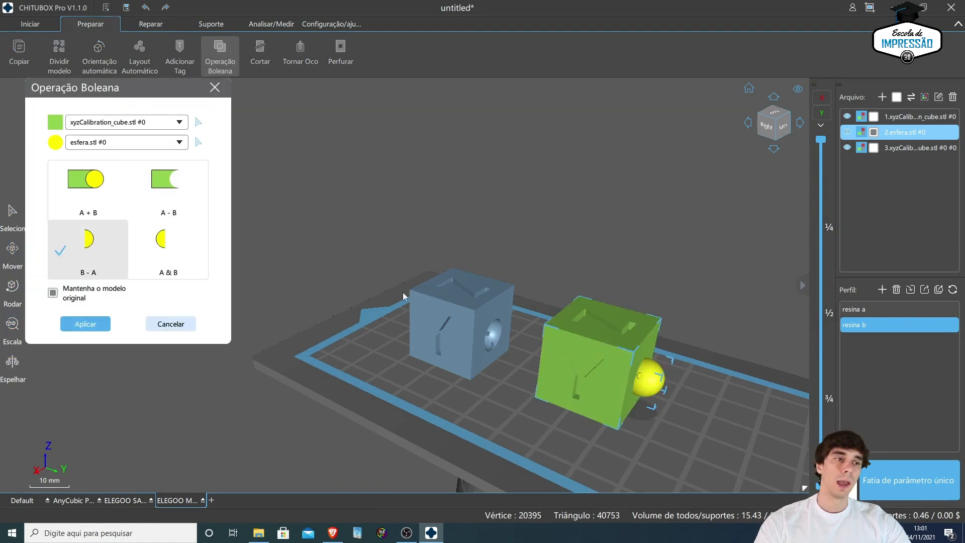
left_click(86, 328)
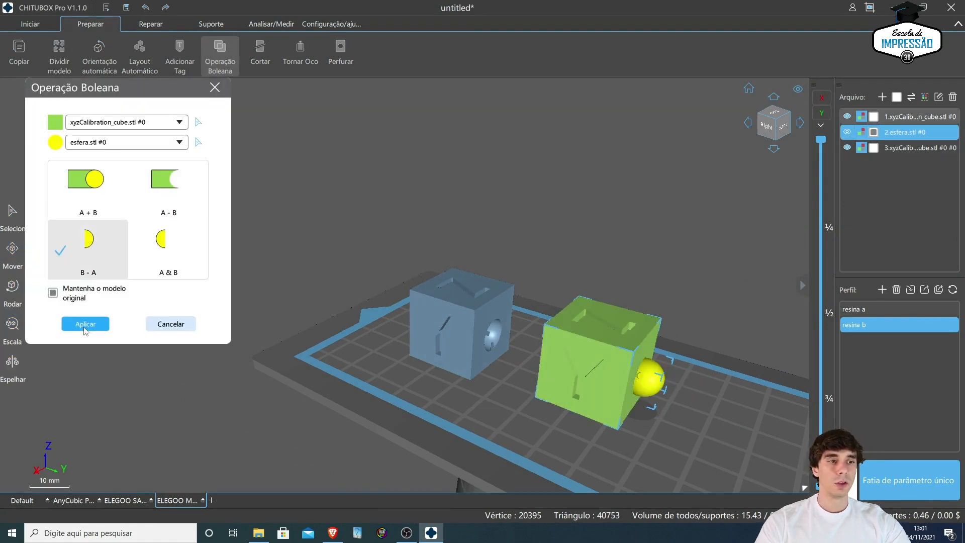
Step: Move the trimmed sphere away from the original pair, placing it beside the subtracted cube, and inspect its cut side
right_click_drag(651, 405, 390, 305)
left_click_drag(390, 306, 305, 336)
left_click_drag(352, 294, 378, 367)
right_click_drag(427, 427, 671, 395)
Step: Intersect the cube and sphere with A & B, keeping the originals, and pull the intersection piece out beside the trimmed sphere
left_click(216, 54)
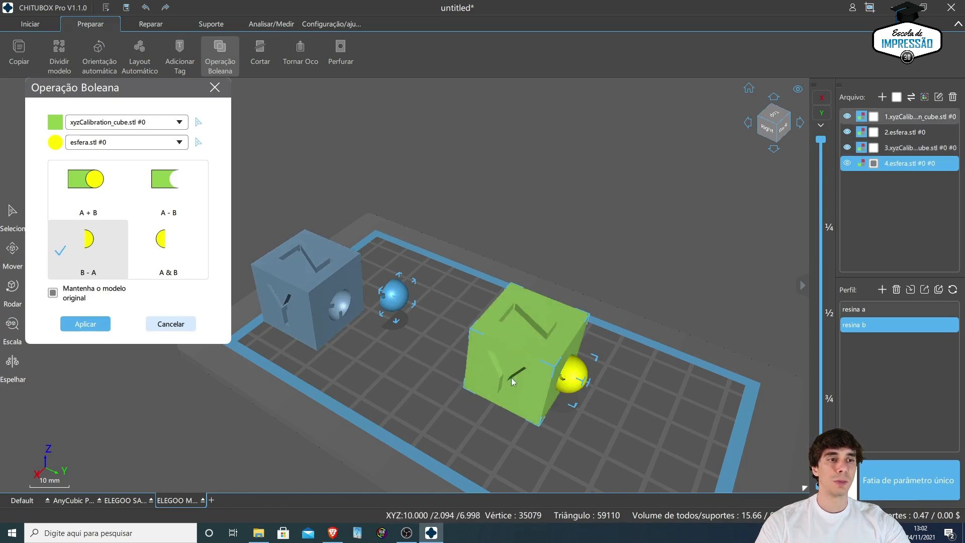
left_click(201, 243)
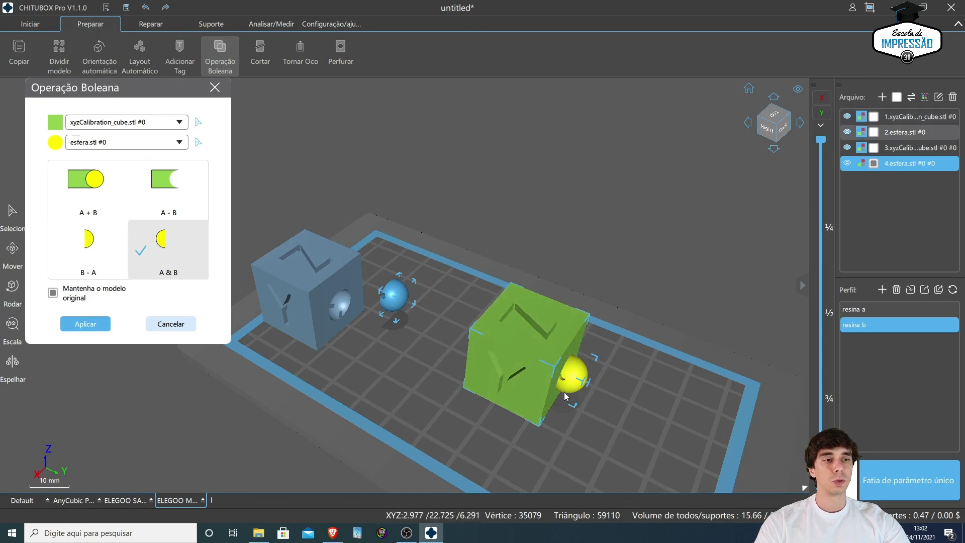
left_click(94, 325)
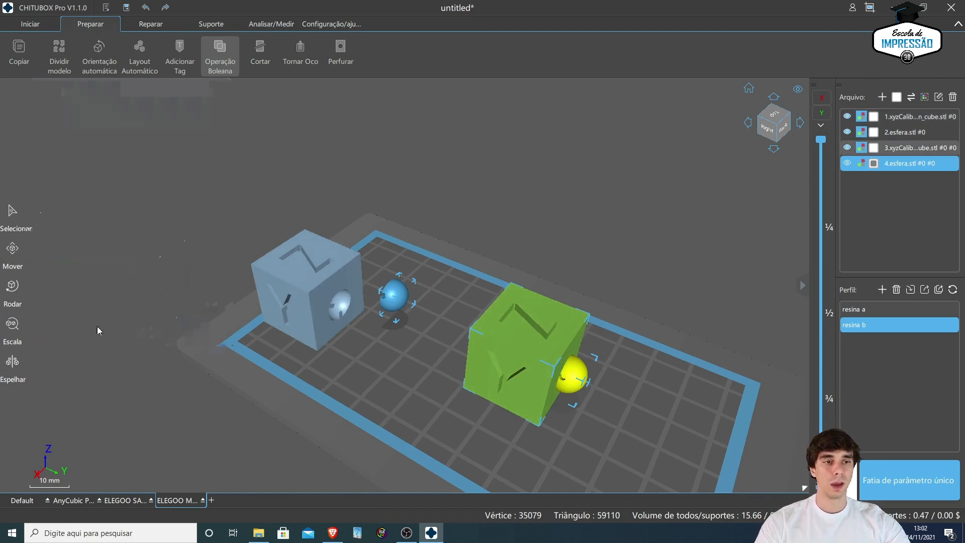
left_click_drag(444, 320, 412, 347)
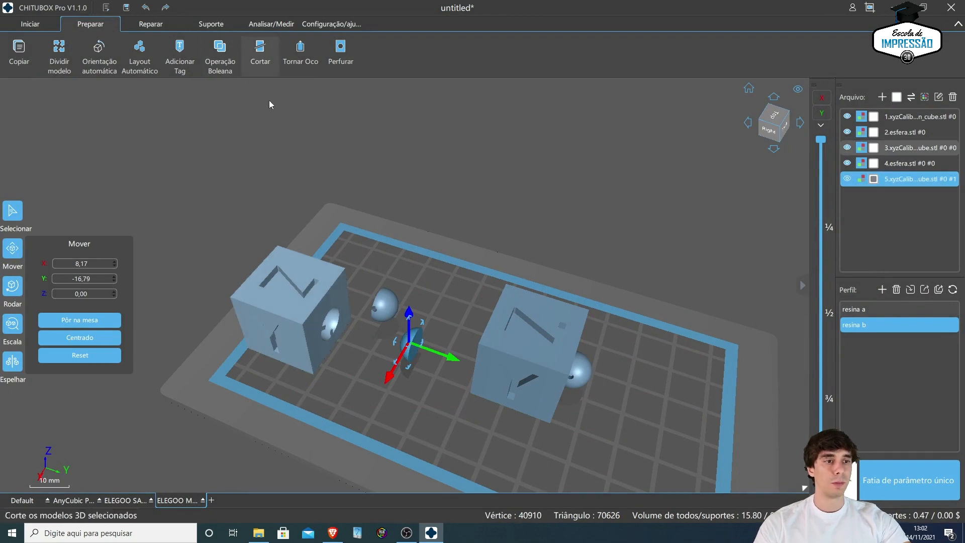
left_click(410, 341)
left_click(410, 340)
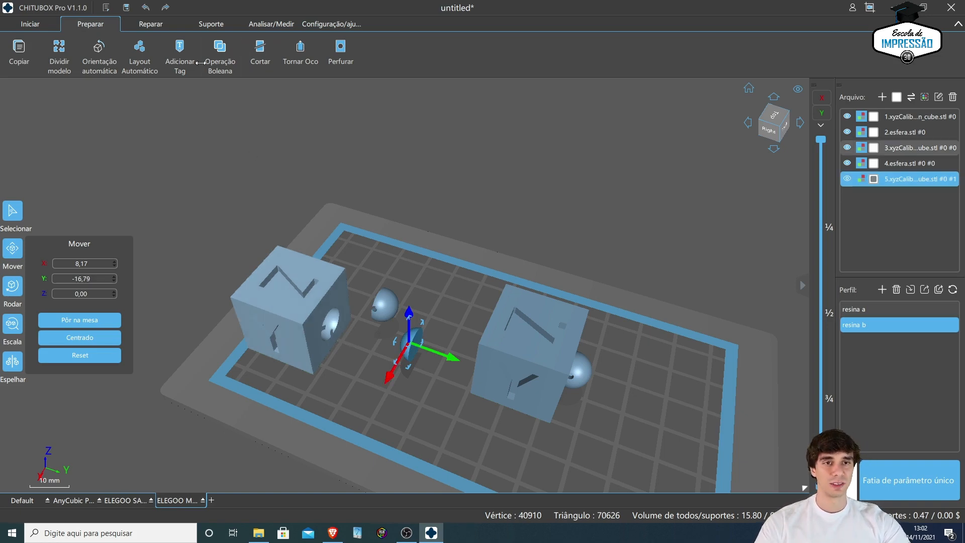
Step: Select the Crazy Samurai model, enter support editing for it, and bring the figure closer from the front
left_click(152, 24)
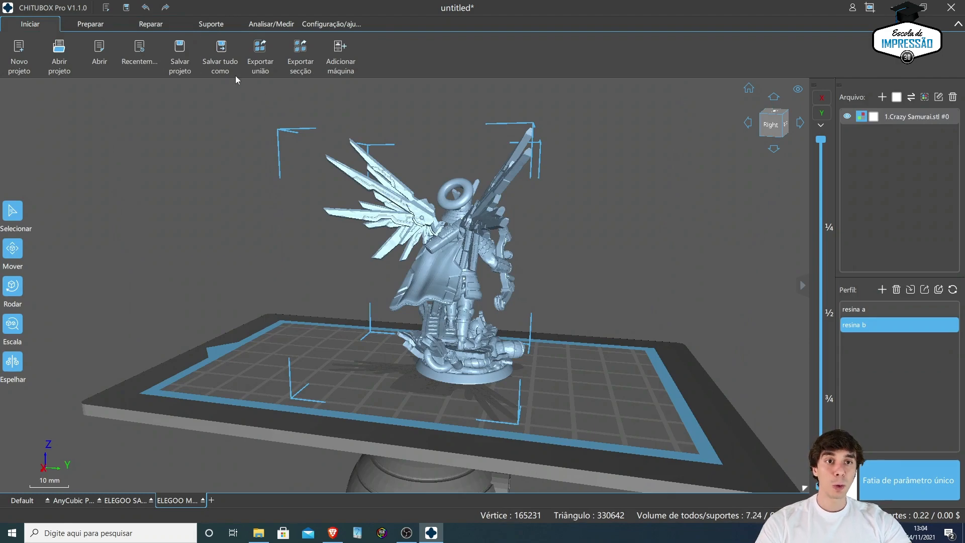
left_click(203, 28)
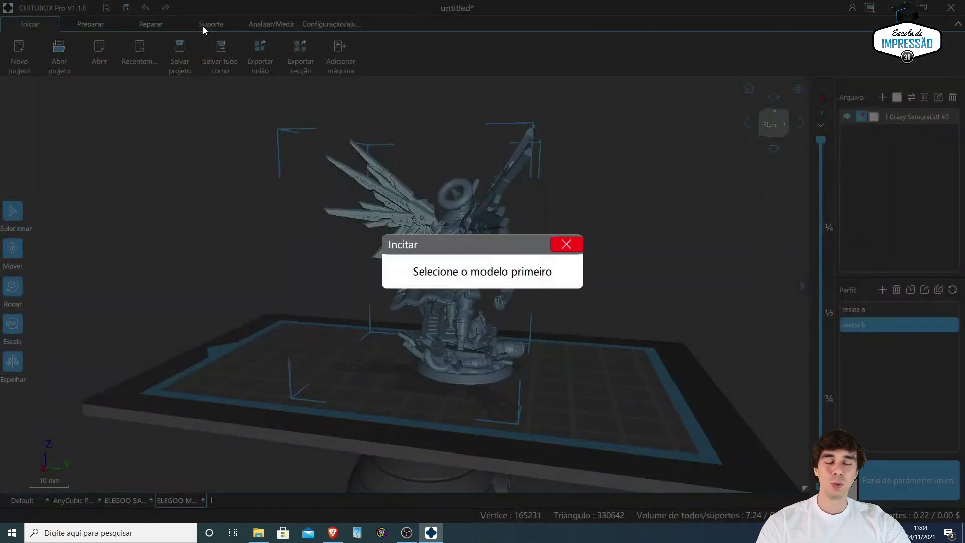
left_click(566, 245)
left_click(460, 274)
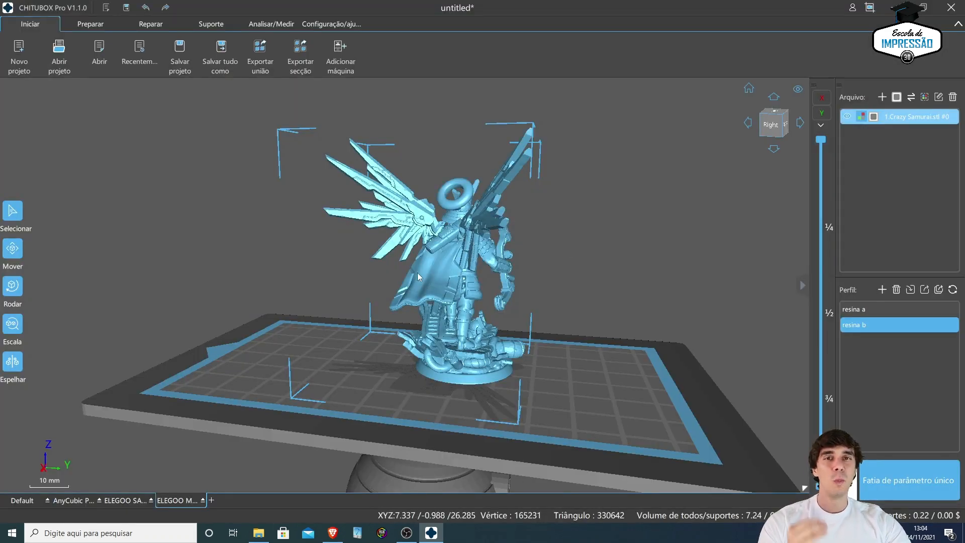
left_click(206, 31)
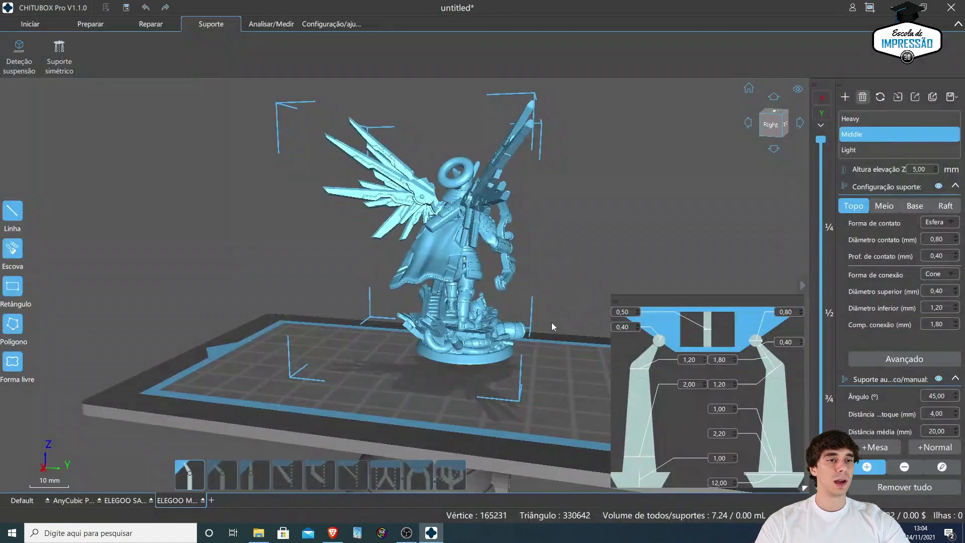
left_click_drag(552, 326, 368, 336)
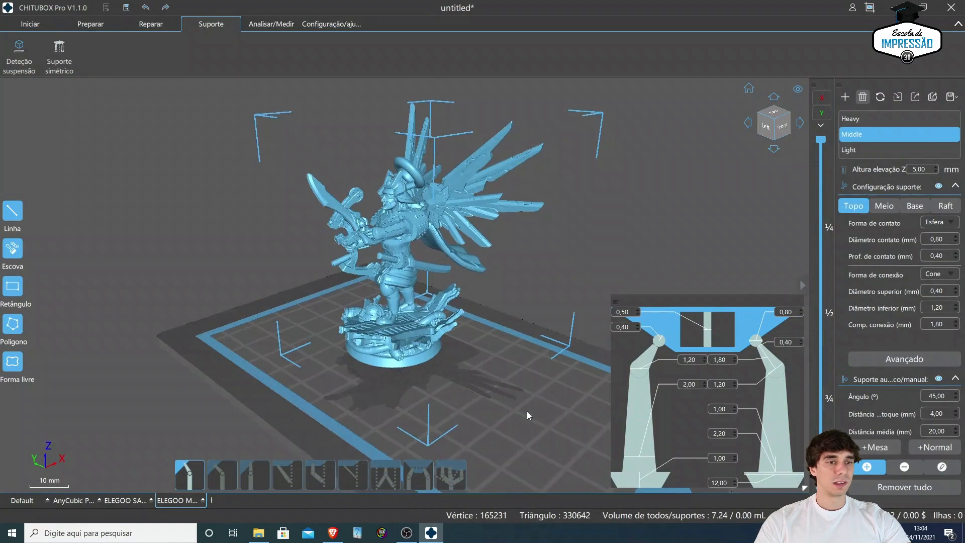
left_click_drag(527, 414, 489, 438)
scroll(495, 425, "up", 5)
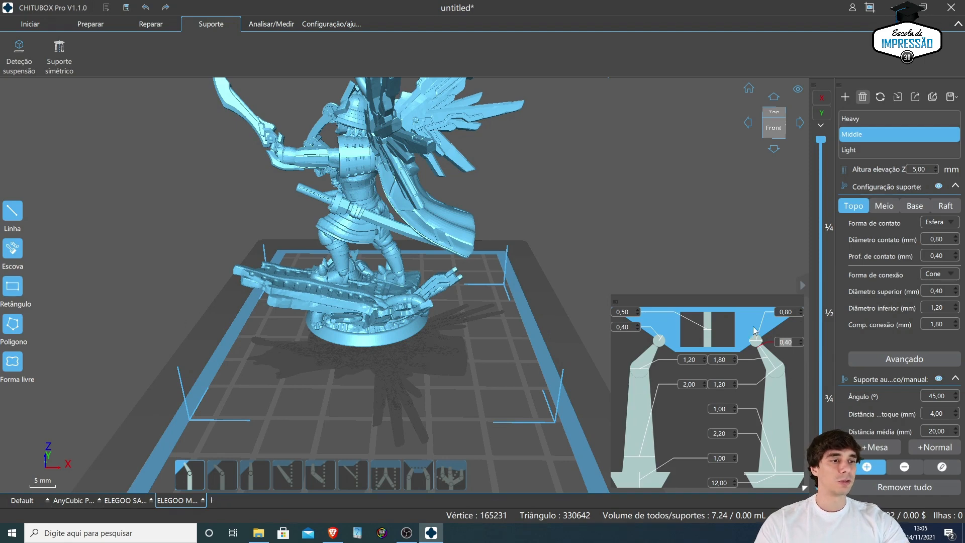
left_click(706, 360)
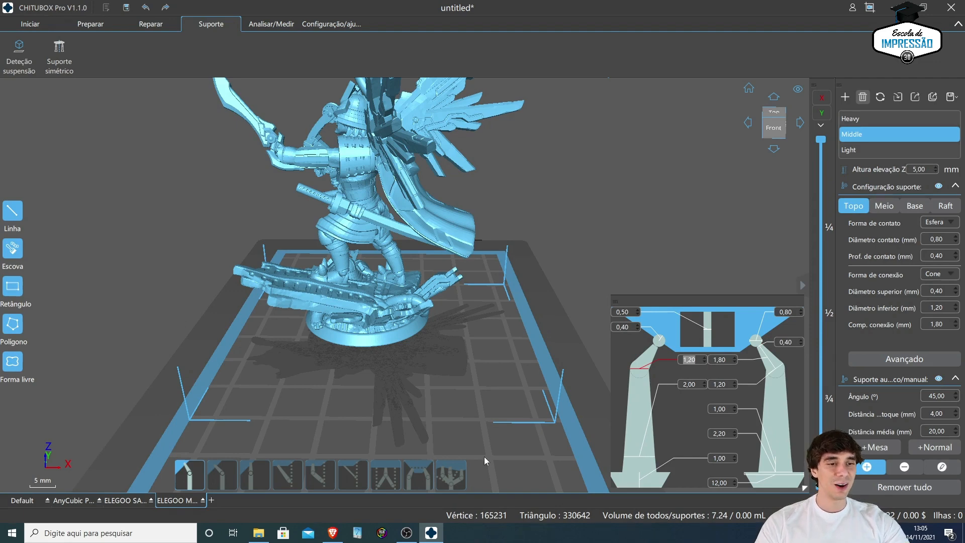
left_click(417, 475)
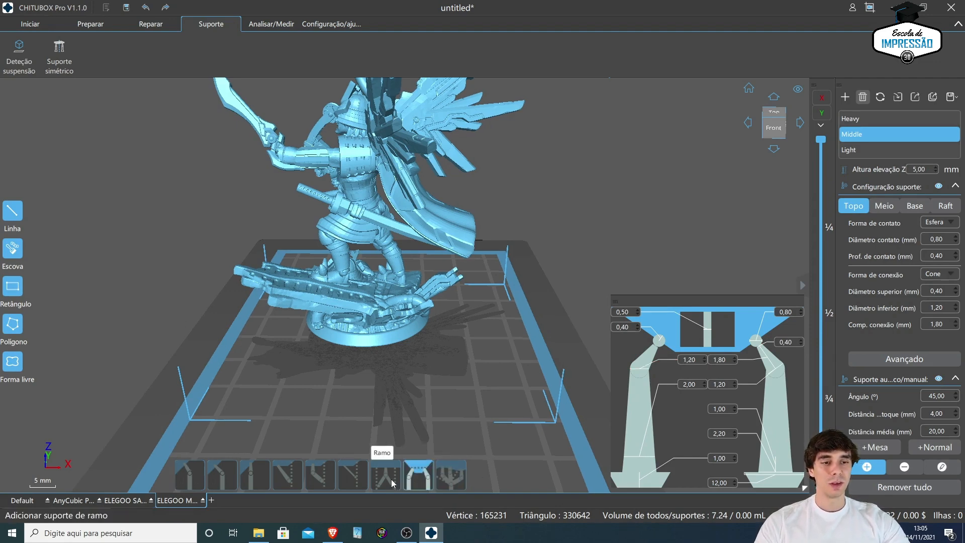
left_click(242, 482)
left_click(190, 474)
Step: Place a short model-to-model support between the samurai's sword guard and the skirt armour below it
scroll(358, 405, "up", 5)
middle_click_drag(389, 390, 387, 421)
left_click(353, 477)
right_click_drag(454, 425, 550, 393)
scroll(408, 291, "up", 5)
scroll(409, 291, "down", 5)
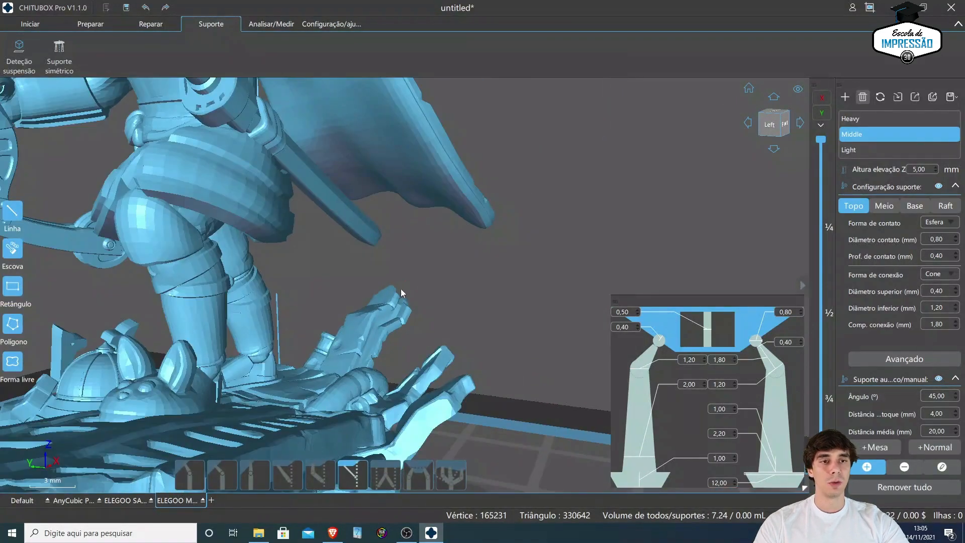
left_click(232, 113)
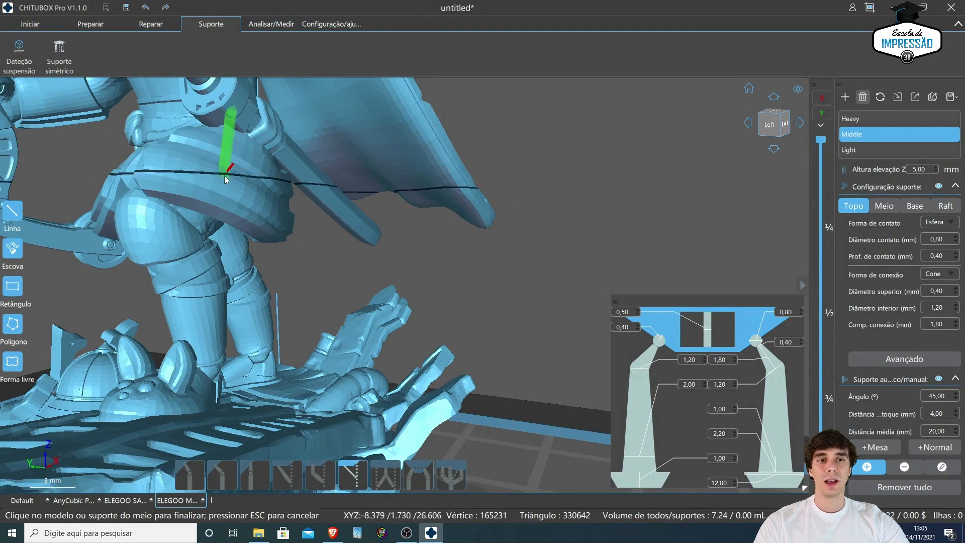
left_click(223, 188)
scroll(447, 256, "down", 5)
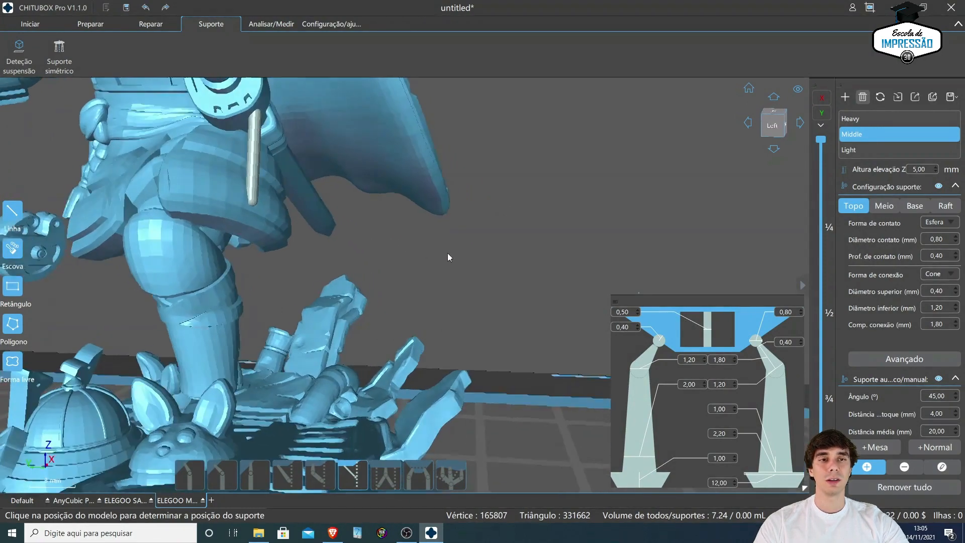
Step: Place another short model-to-model support between the upper arm of the bow and the round piece above the hand
right_click_drag(157, 177, 221, 161)
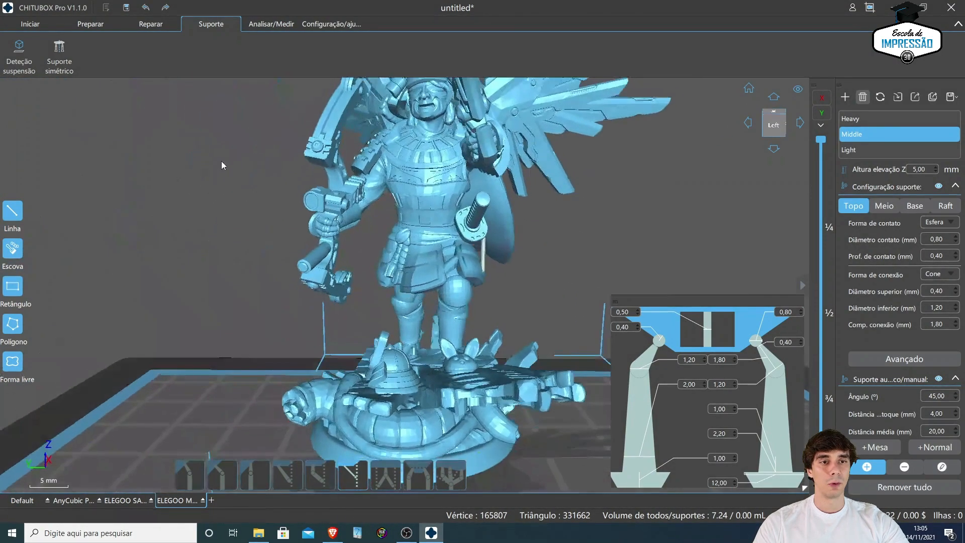
scroll(221, 161, "up", 5)
right_click_drag(355, 216, 302, 191)
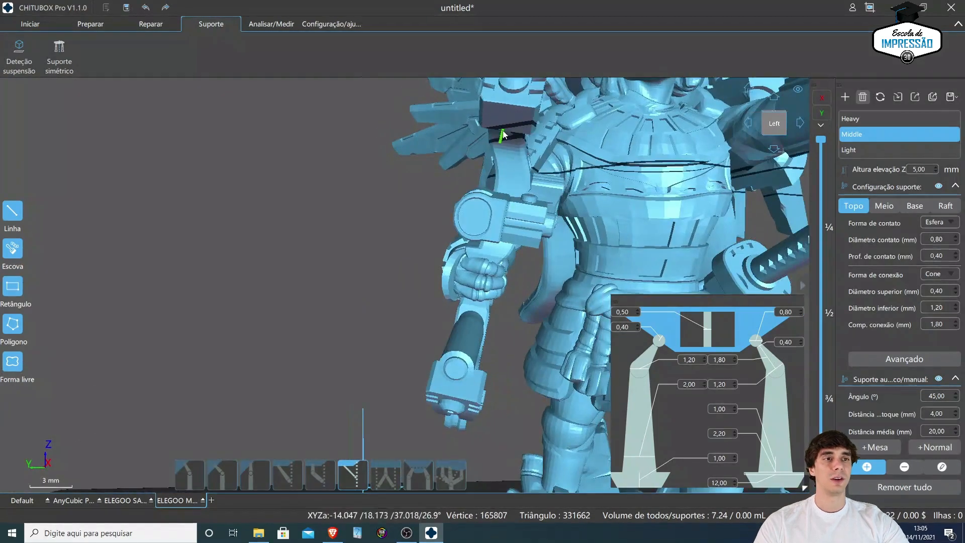
left_click(494, 132)
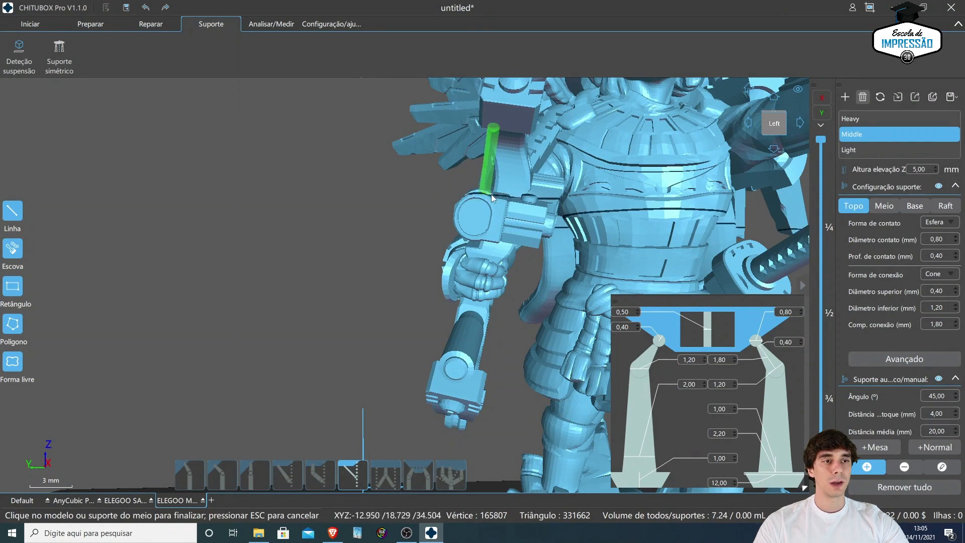
left_click(504, 201)
scroll(360, 246, "down", 3)
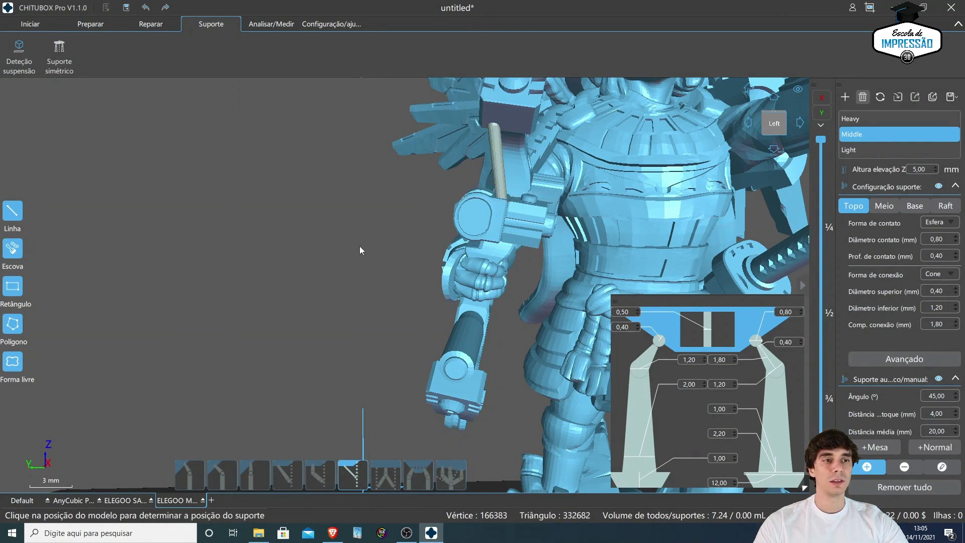
scroll(358, 246, "down", 2)
left_click_drag(323, 283, 335, 330)
left_click(190, 474)
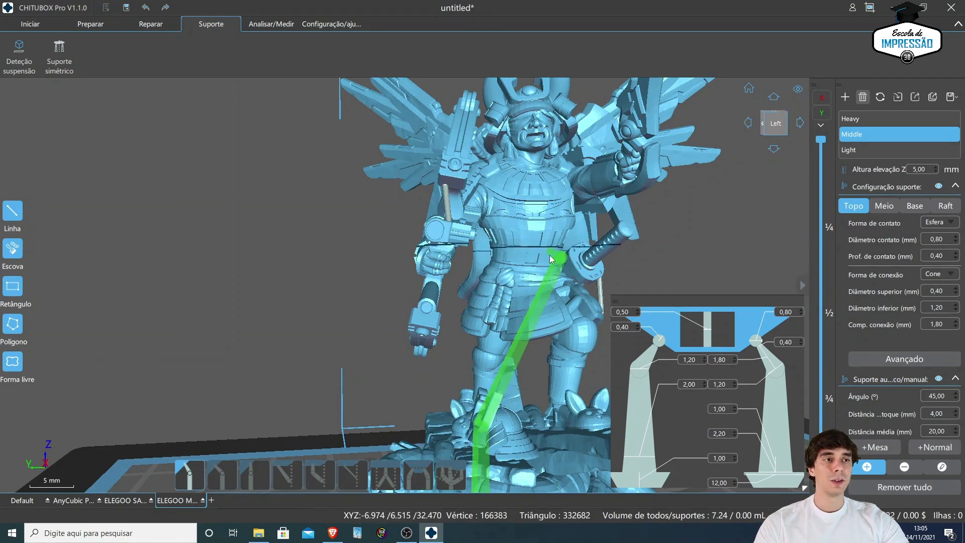
scroll(622, 252, "down", 3)
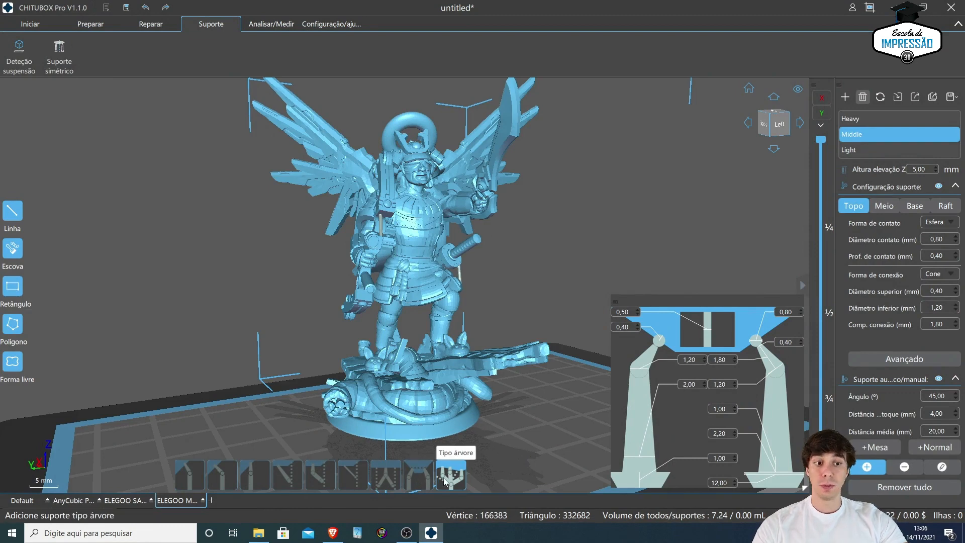
left_click(418, 484)
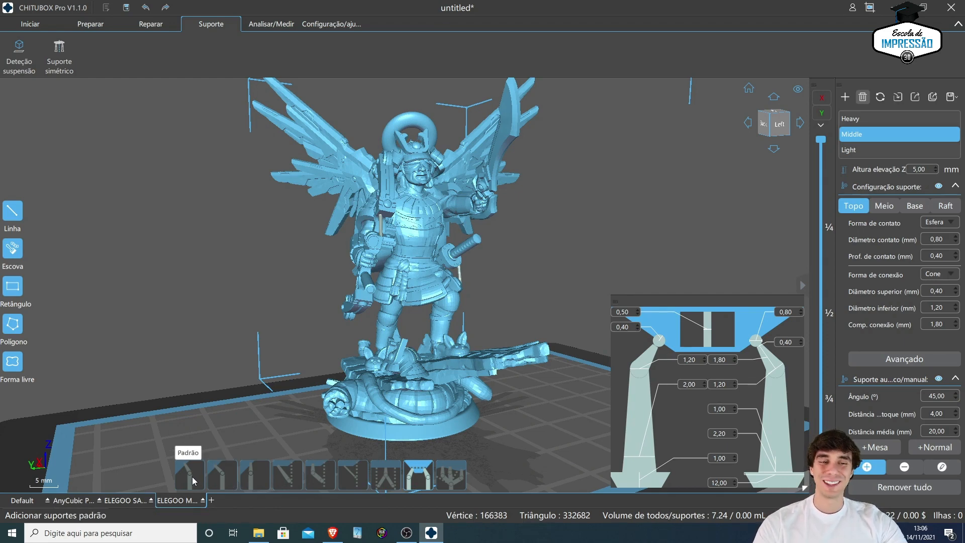
Step: Build a tree support under the samurai's lower wing feathers, adding two extra branches from the trunk to the neighbouring wing tip
left_click(457, 482)
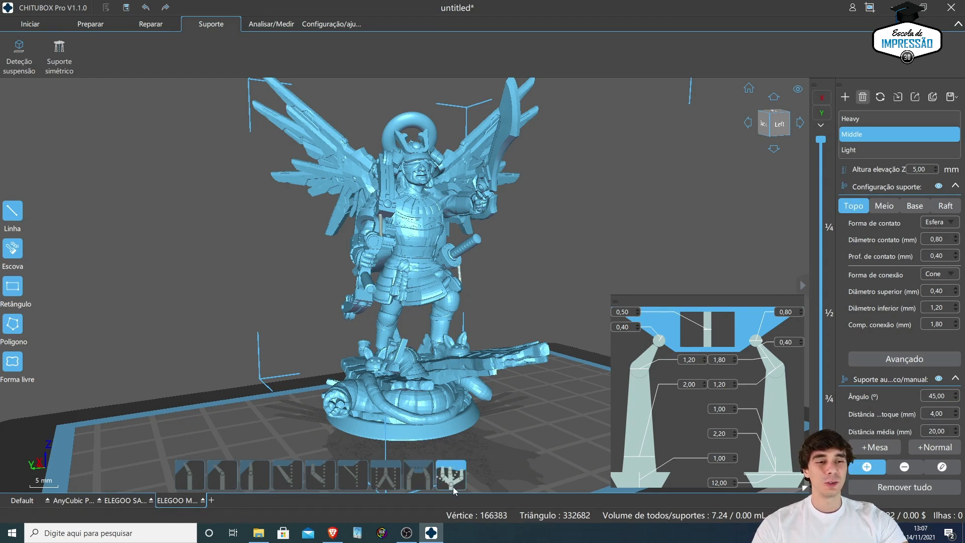
left_click_drag(443, 447, 387, 392)
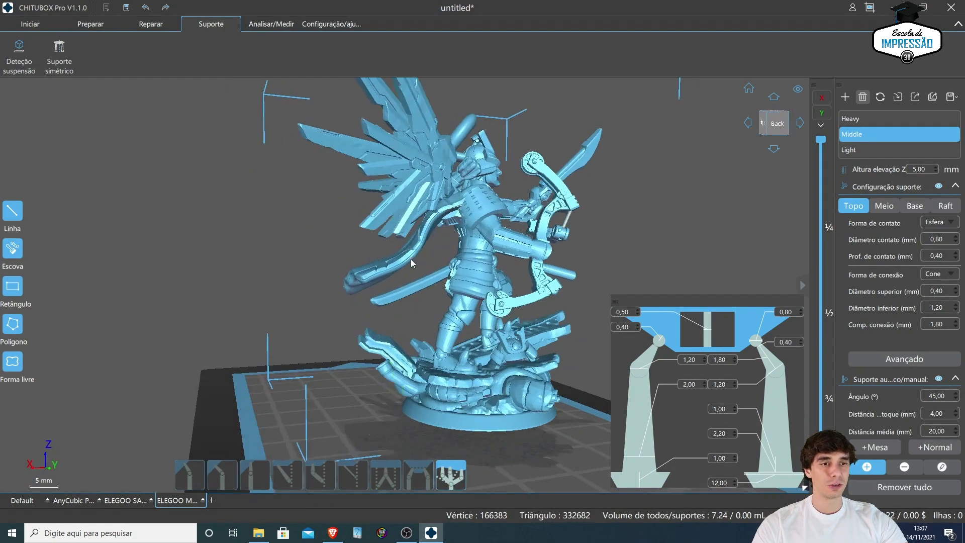
left_click(403, 235)
left_click_drag(403, 235, 493, 245)
scroll(492, 244, "up", 3)
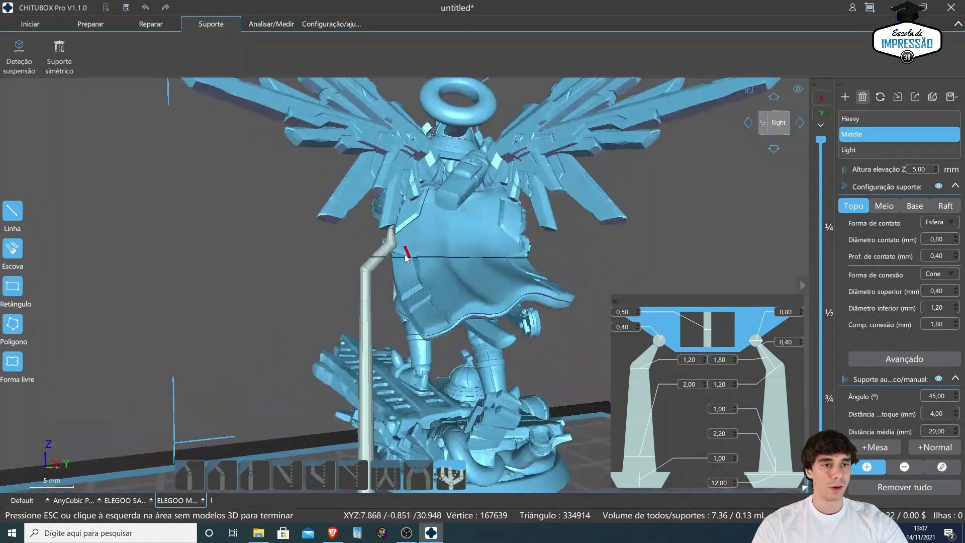
left_click(332, 222)
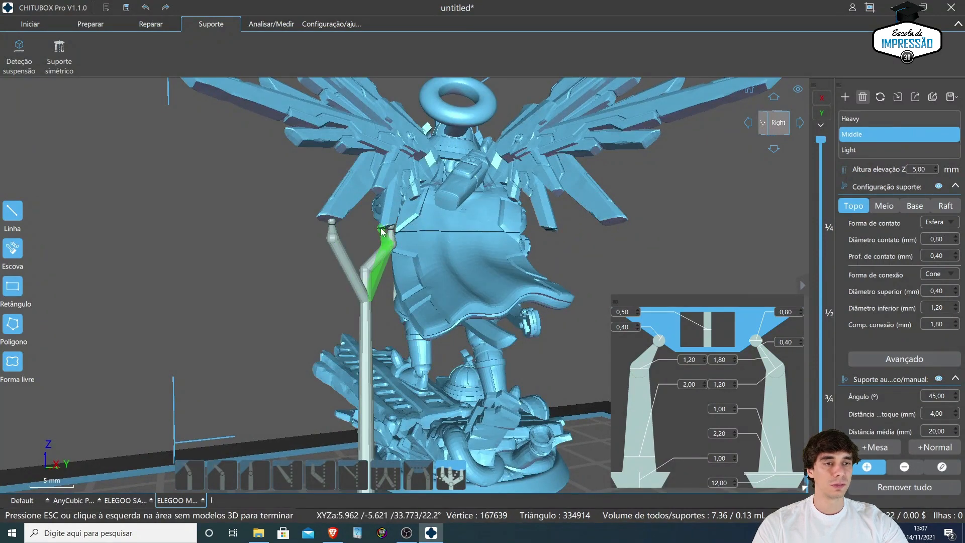
left_click(320, 219)
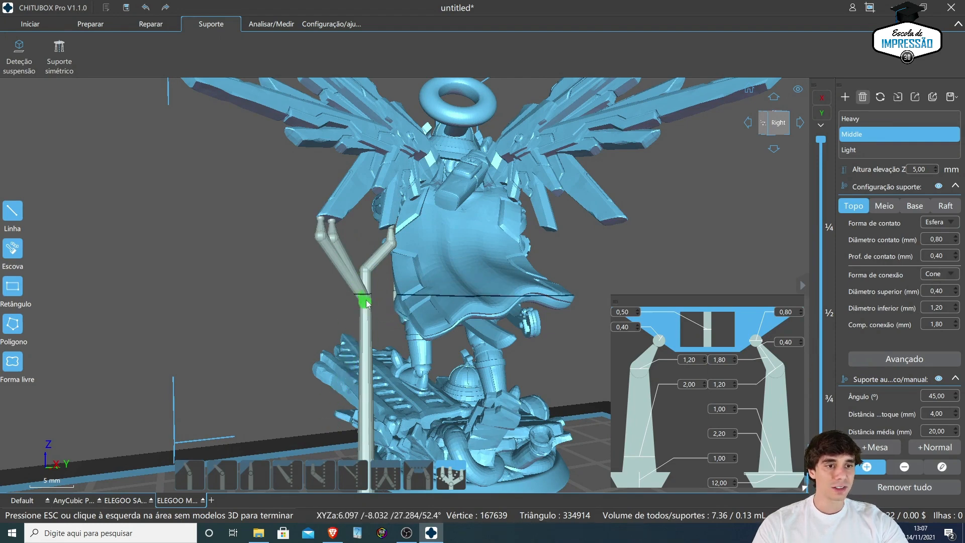
scroll(363, 377, "down", 3)
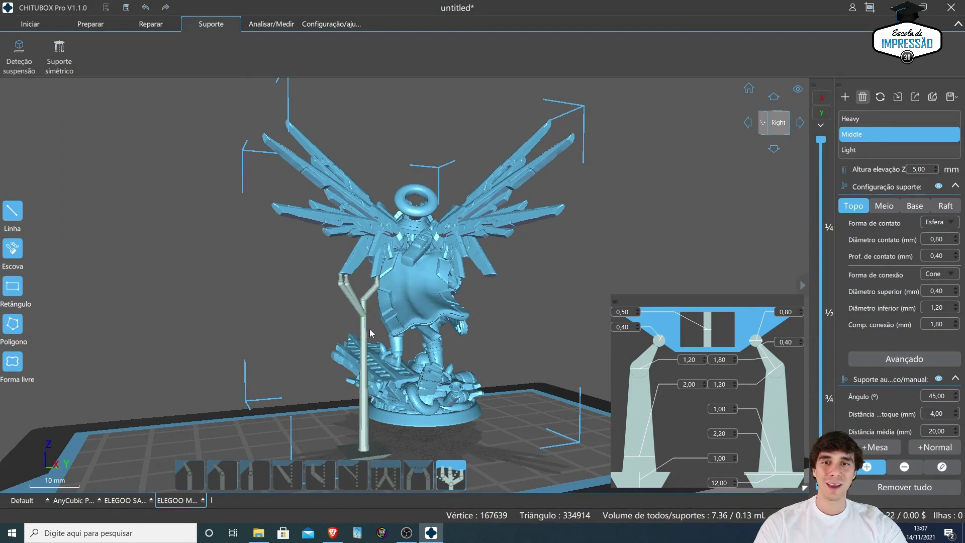
Step: Rotate the samurai model to 25 degrees about the Y axis
left_click_drag(656, 245, 484, 330)
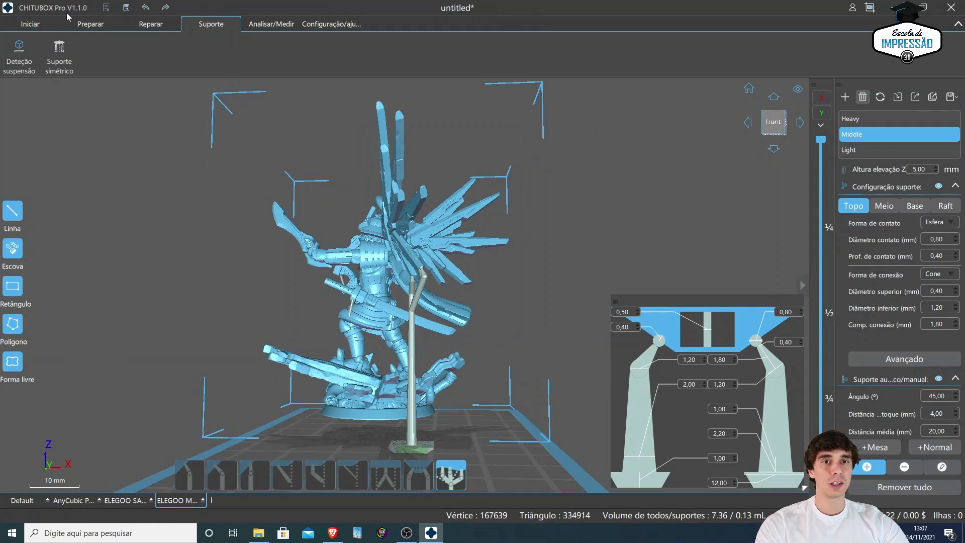
left_click(30, 23)
left_click(13, 285)
left_click(433, 275)
left_click(438, 278)
mouse_move(418, 249)
left_mouse_down()
mouse_move(435, 295)
mouse_move(429, 264)
left_mouse_up()
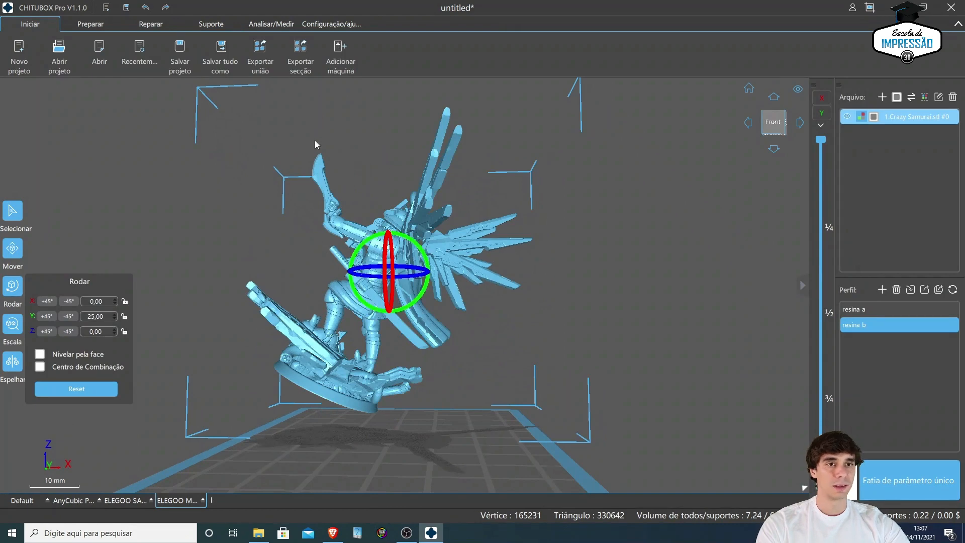
Step: Generate automatic normal supports for the tilted samurai with the Middle profile and inspect the contact points from behind and below
left_click(211, 23)
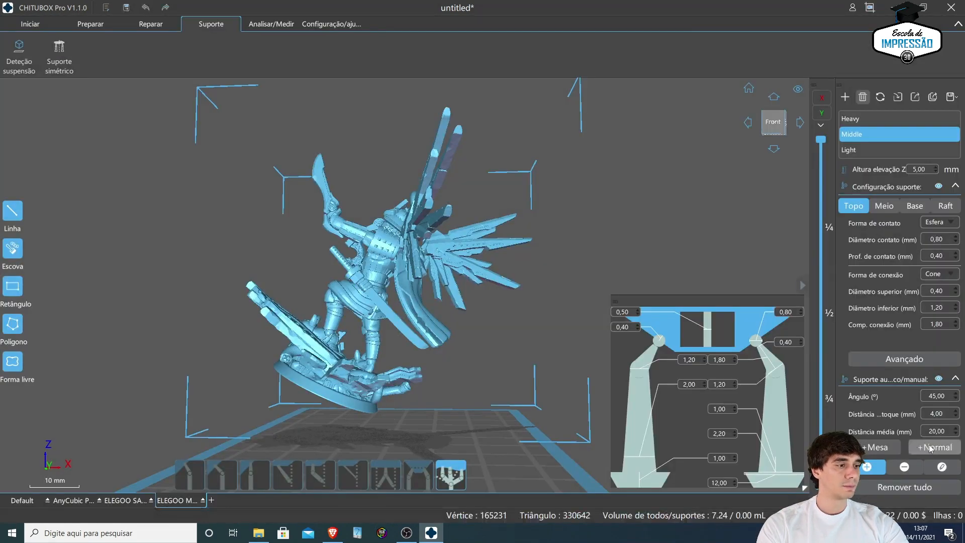
left_click(908, 448)
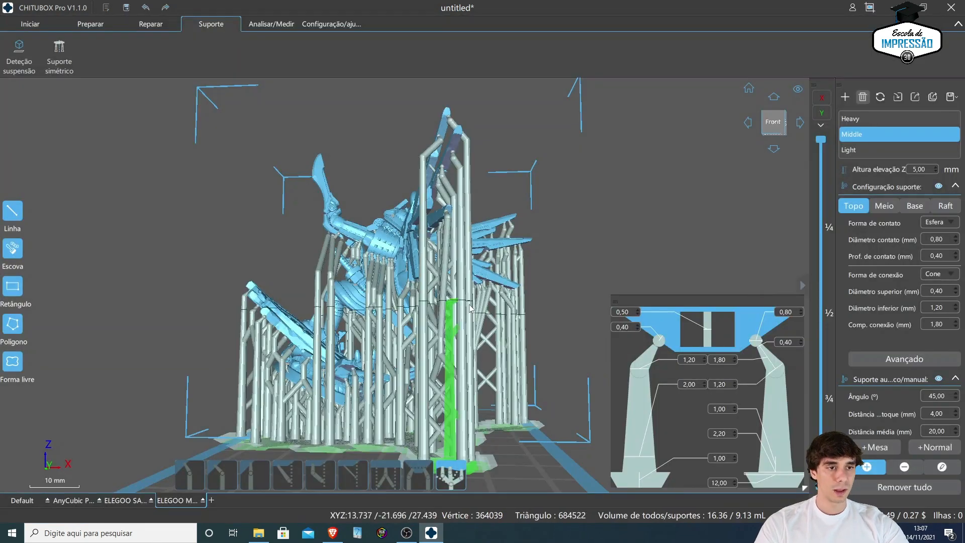
right_click_drag(451, 347, 454, 383)
scroll(454, 383, "up", 5)
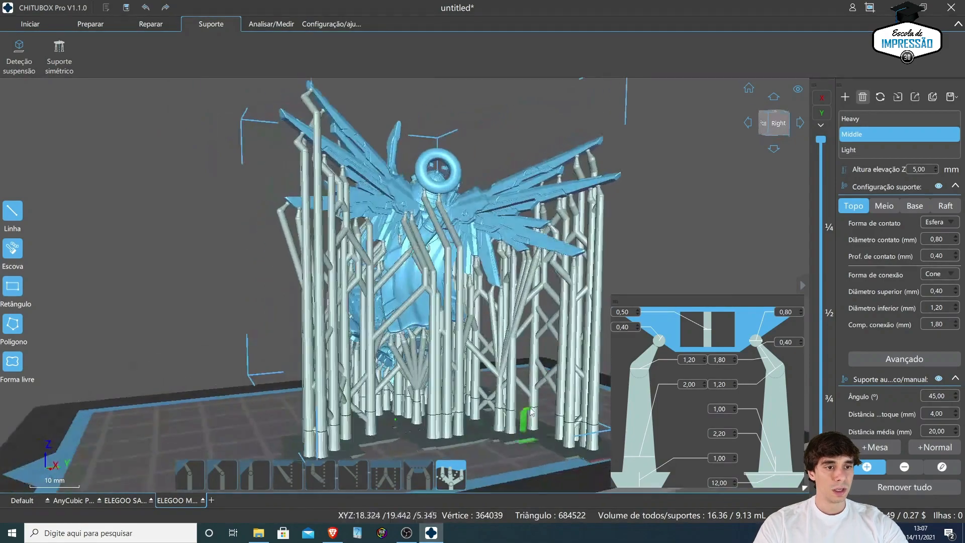
right_click_drag(468, 434, 461, 407)
right_click_drag(457, 384, 431, 390)
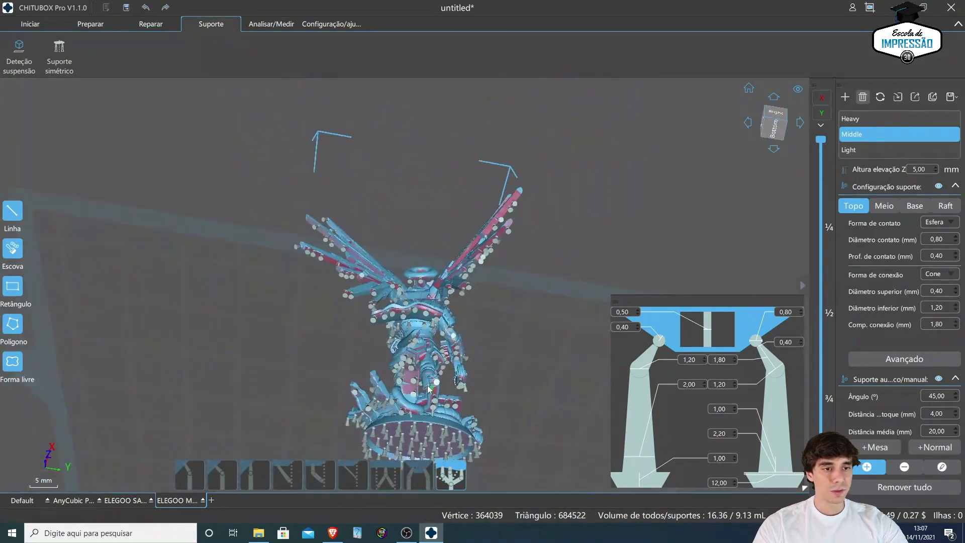
Step: Examine how the automatic supports branch beneath the samurai's robe and wings, close up and from behind
right_click_drag(416, 358, 405, 362)
scroll(405, 363, "up", 10)
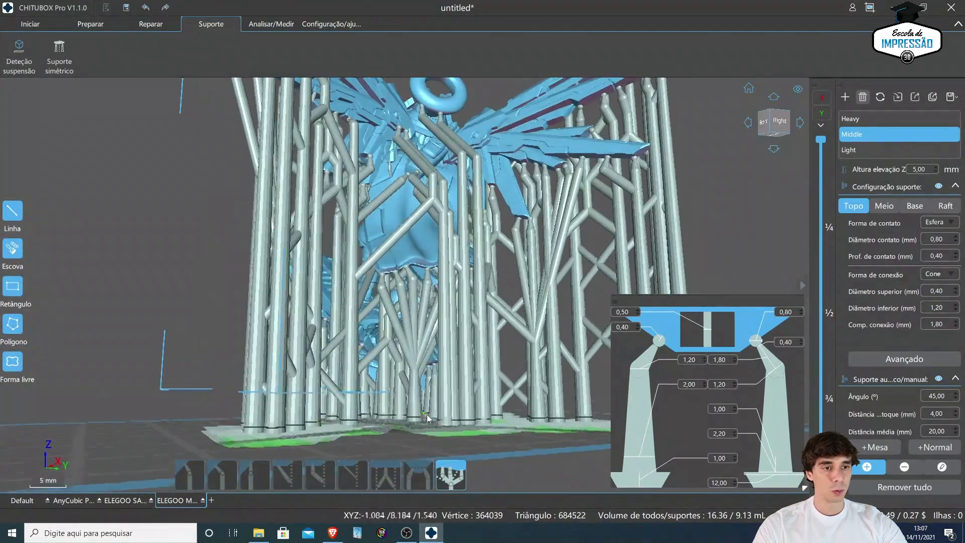
scroll(406, 357, "up", 3)
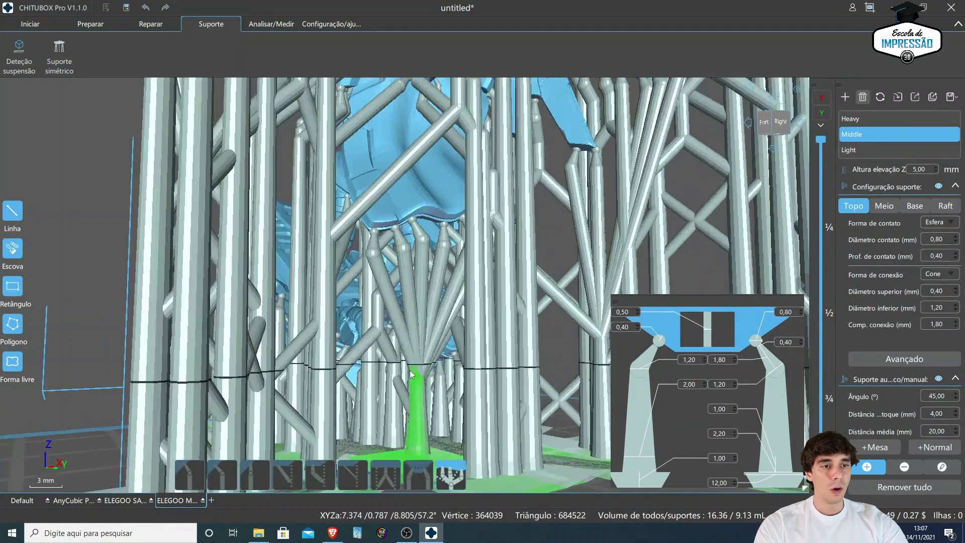
right_click_drag(413, 400, 420, 369)
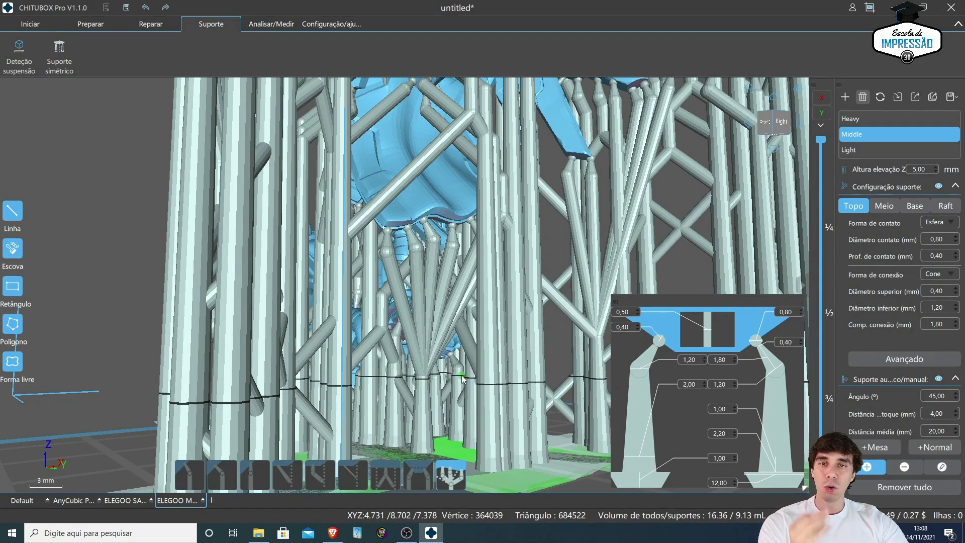
scroll(462, 378, "down", 10)
right_click_drag(452, 397, 276, 419)
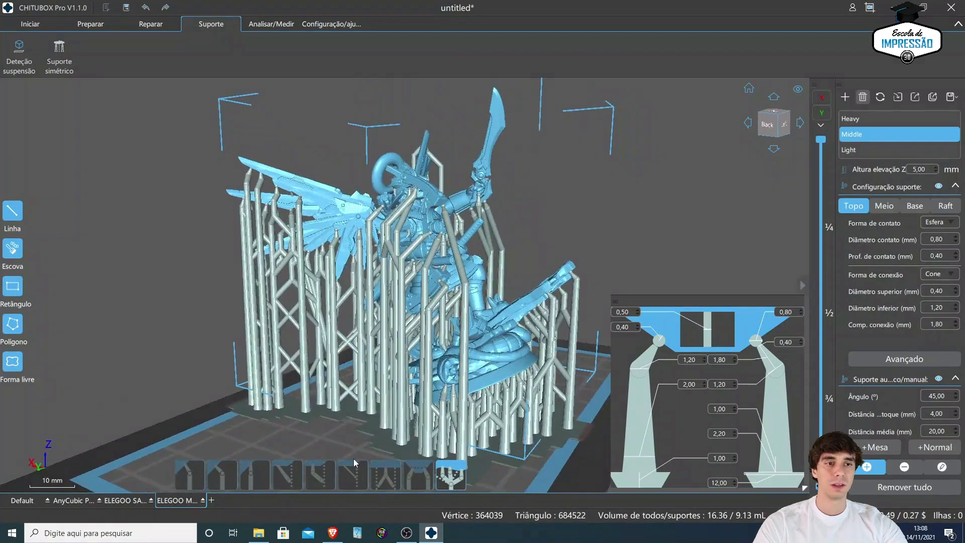
scroll(377, 407, "up", 1)
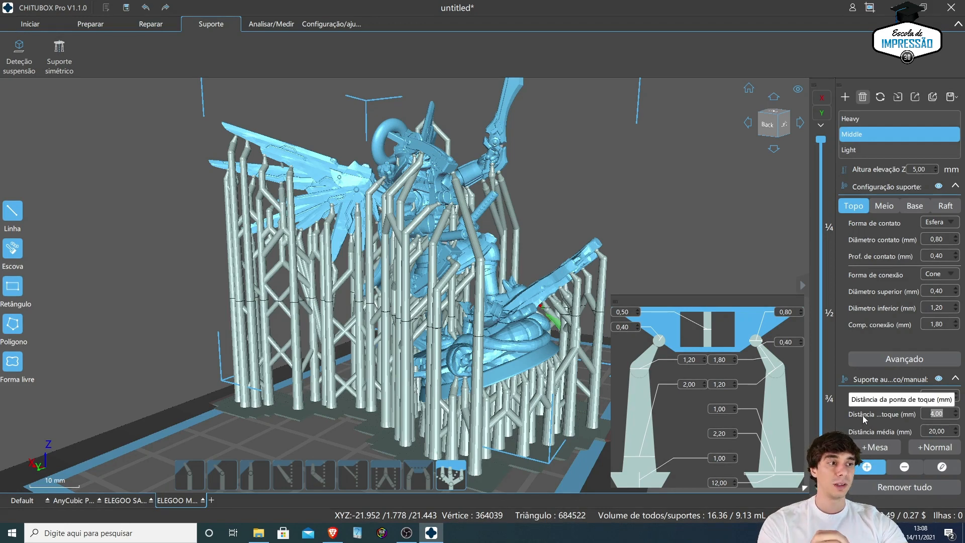
Step: Set the touch-point distance to 8 mm and regenerate the automatic normal supports for the samurai
type("8")
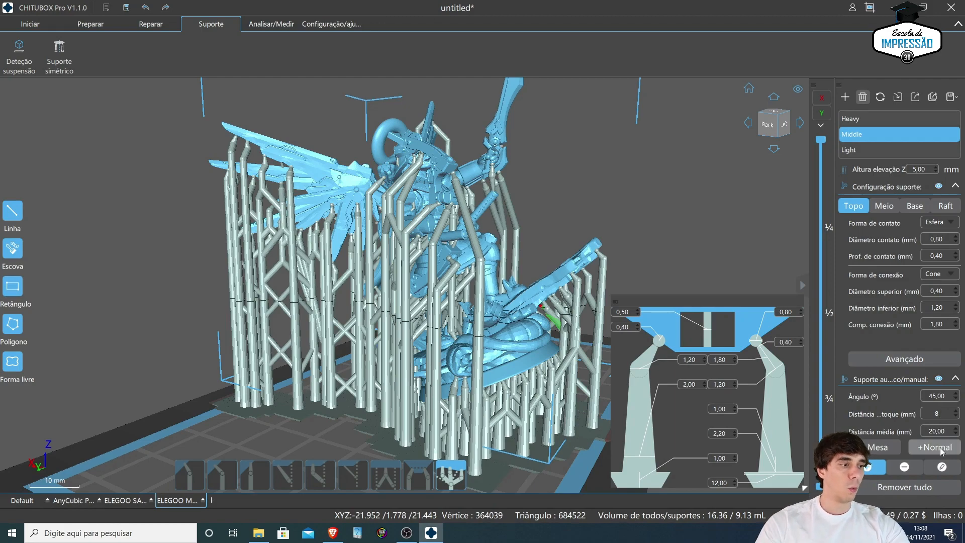
left_click(935, 448)
left_click(407, 278)
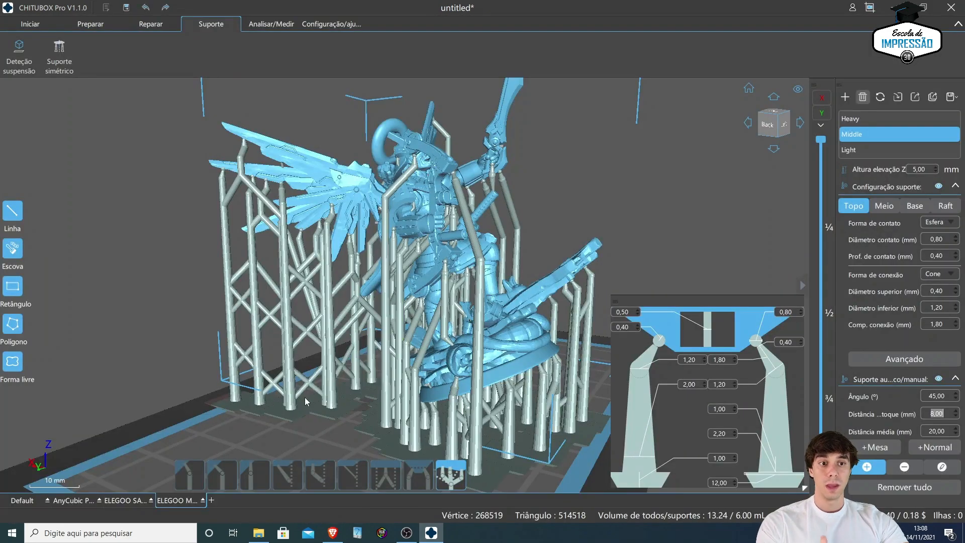
right_click_drag(306, 401, 377, 327)
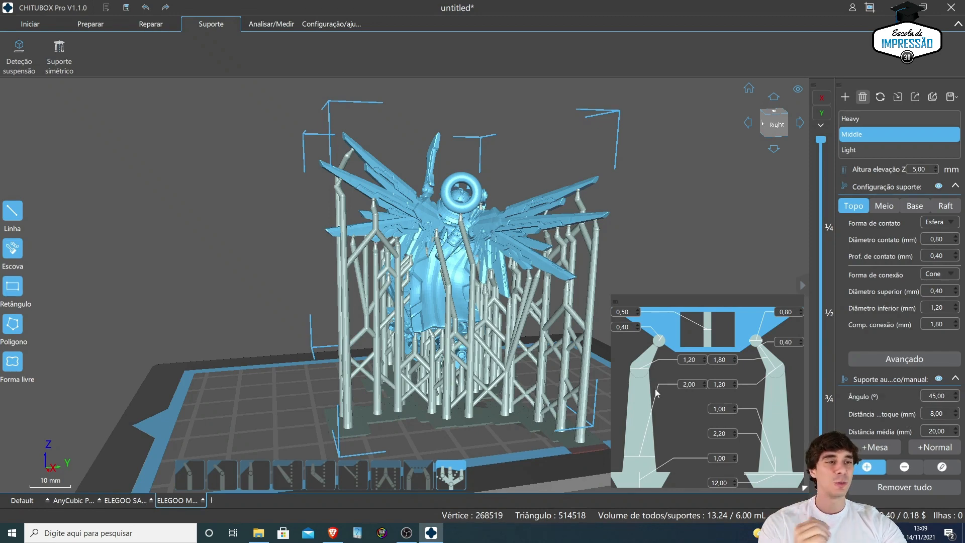
Step: Review the advanced support settings for size, automatic/manual supports and display mode, leaving them as they are
scroll(394, 423, "down", 3)
right_click_drag(394, 423, 415, 432)
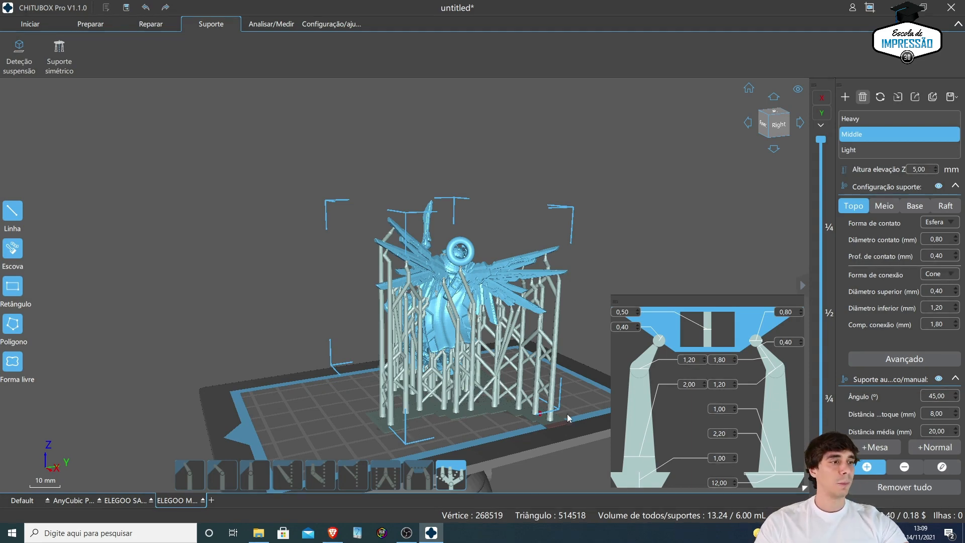
left_click(899, 359)
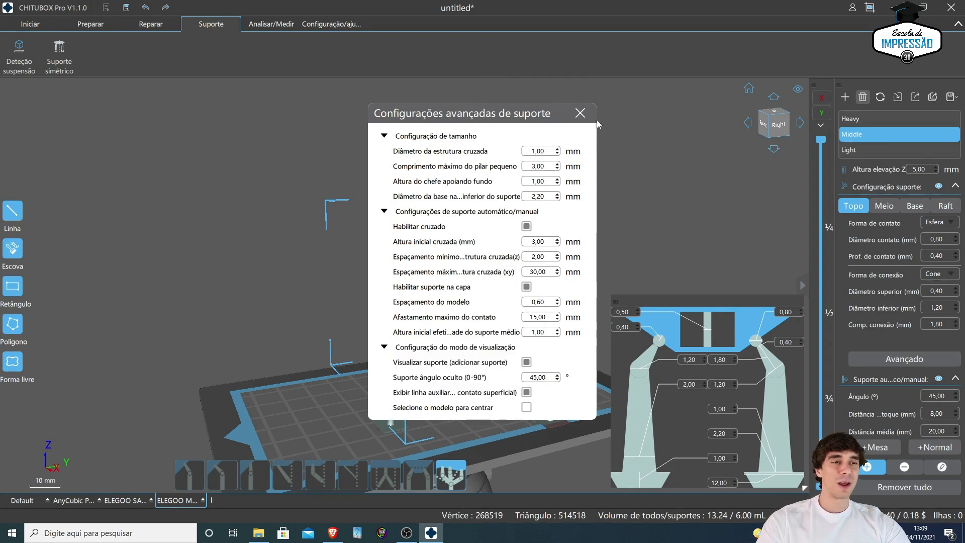
left_click(580, 113)
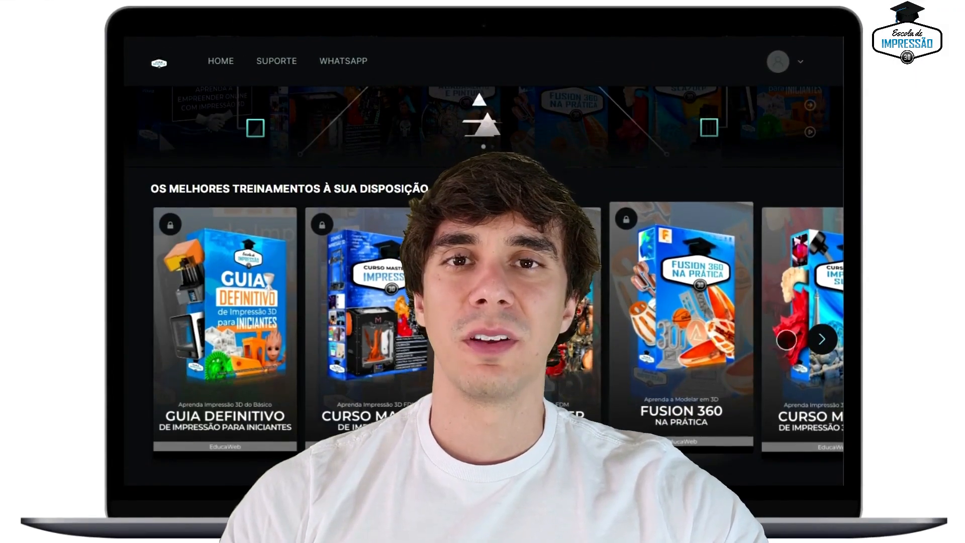
left_click(824, 340)
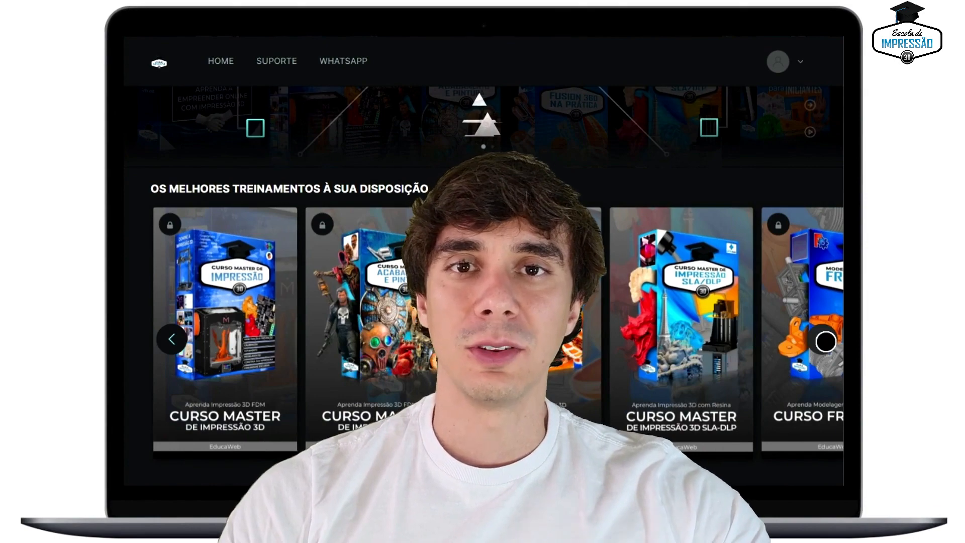
left_click(825, 340)
left_click(825, 341)
scroll(717, 358, "down", 8)
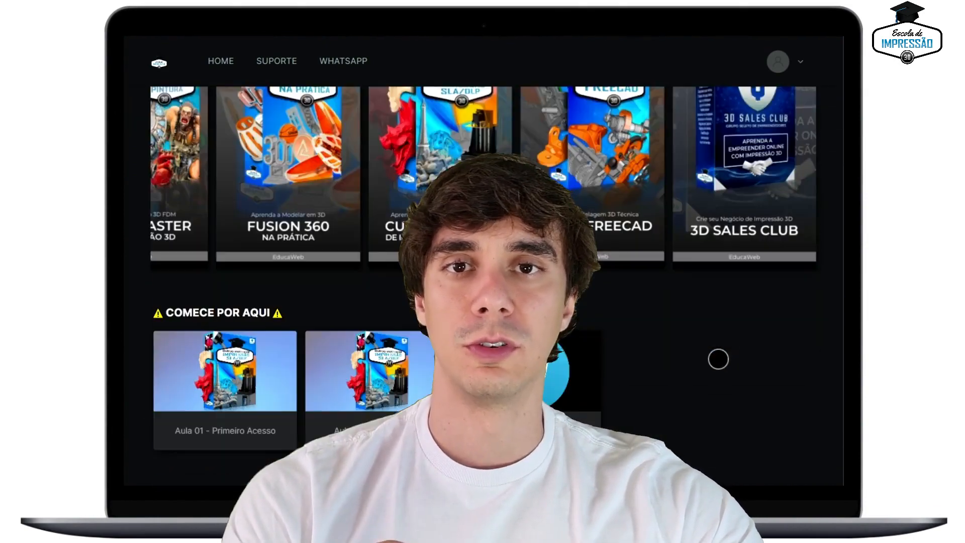
scroll(711, 367, "down", 3)
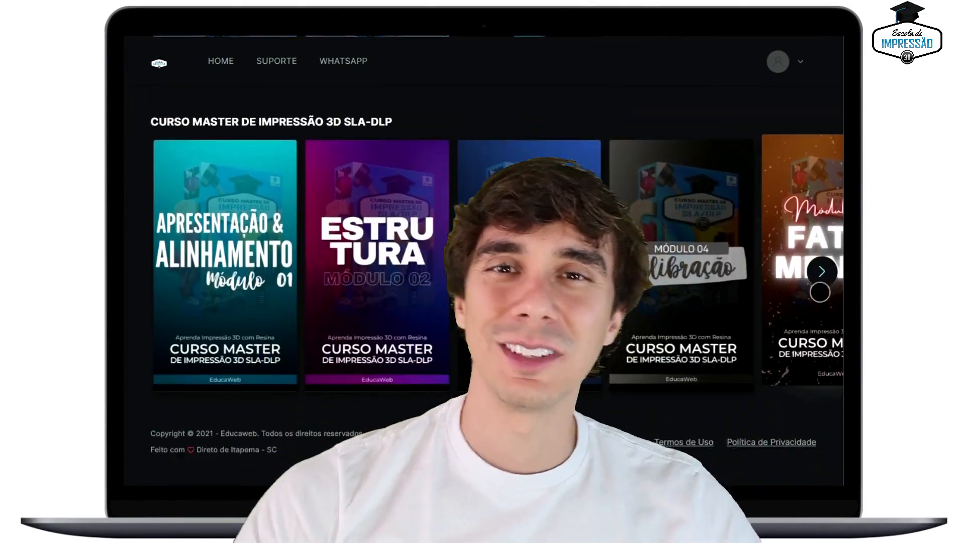
left_click(824, 274)
left_click(823, 274)
left_click(823, 274)
left_click(823, 274)
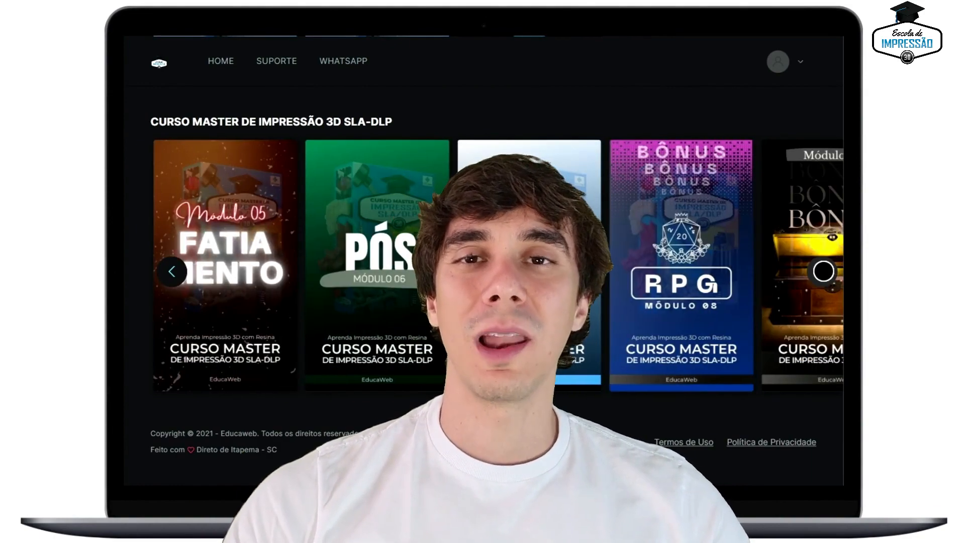
left_click(823, 274)
left_click(171, 272)
left_click(171, 272)
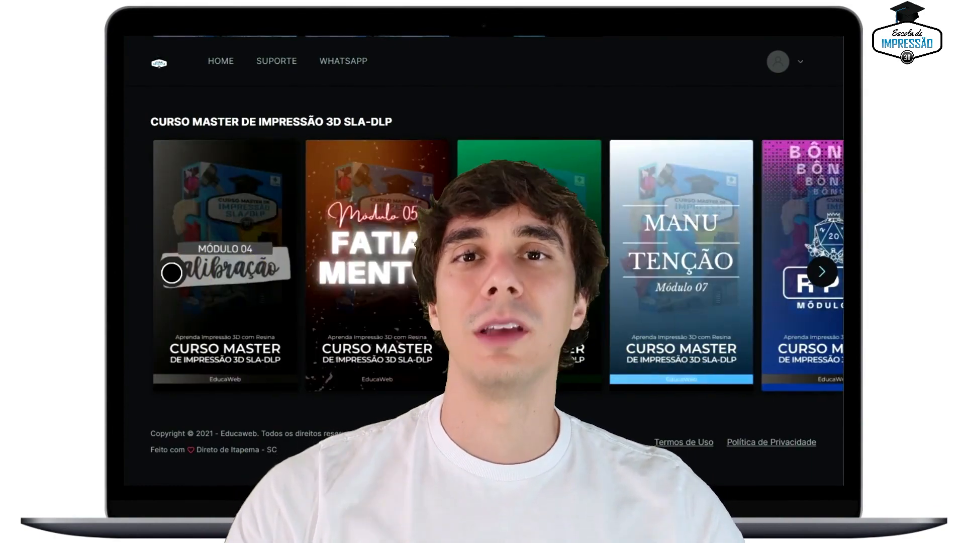
left_click(172, 272)
left_click(171, 272)
left_click(172, 272)
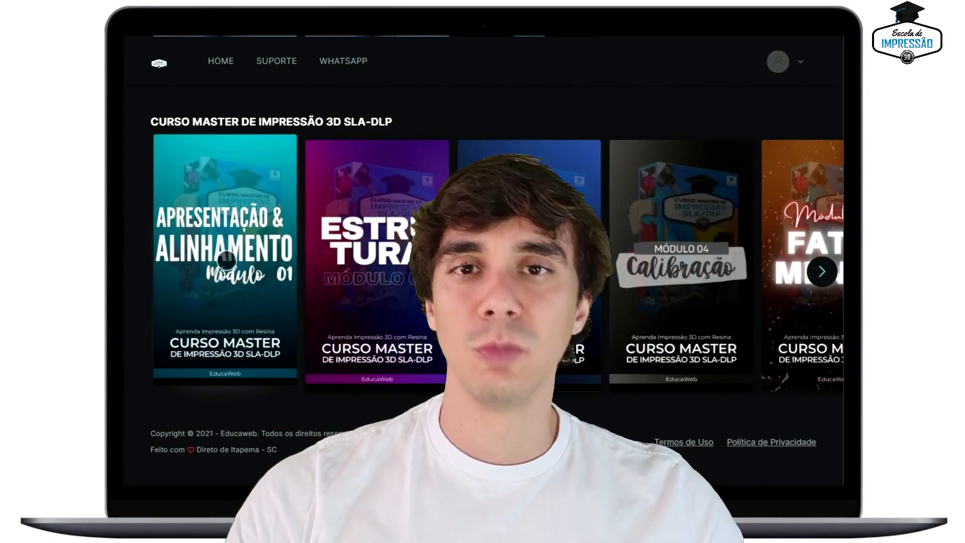
left_click(236, 259)
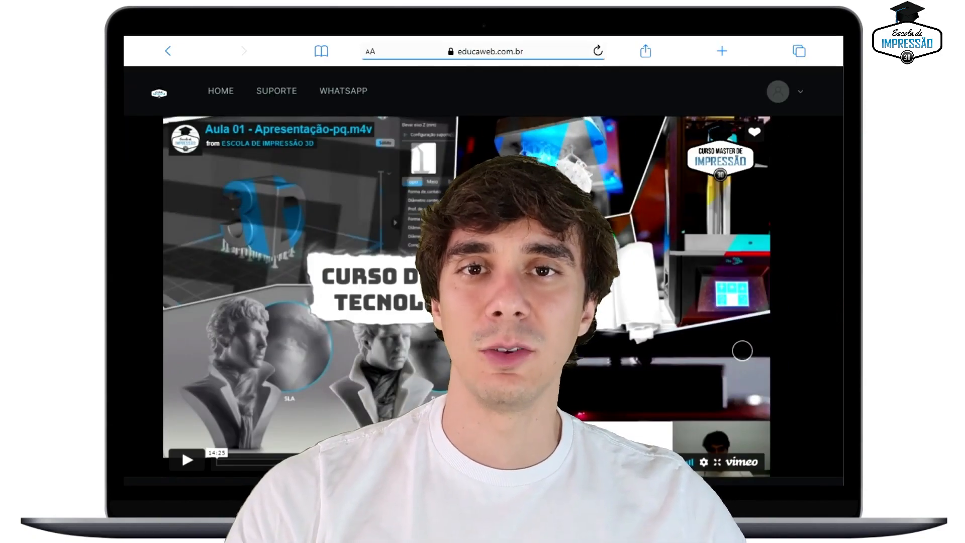
scroll(786, 271, "down", 3)
scroll(786, 286, "down", 8)
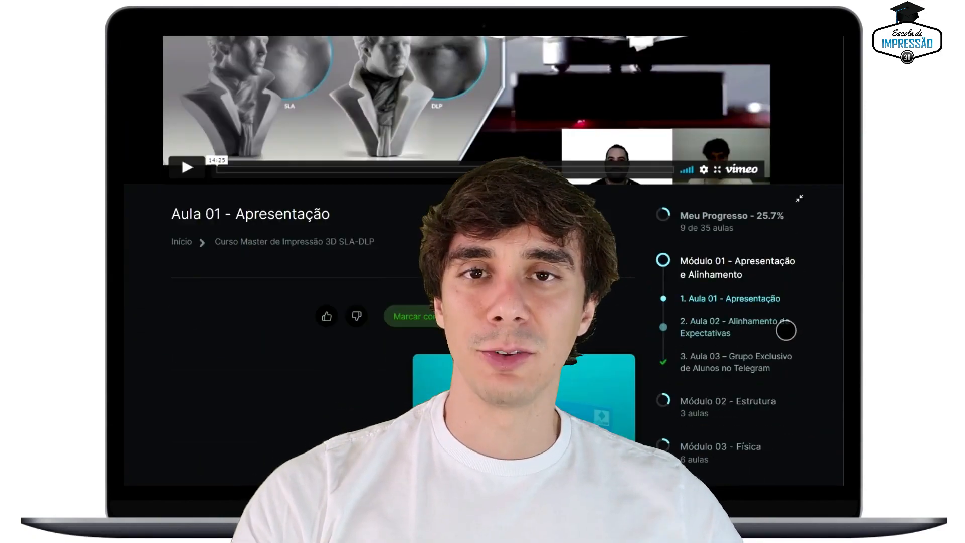
left_click(723, 181)
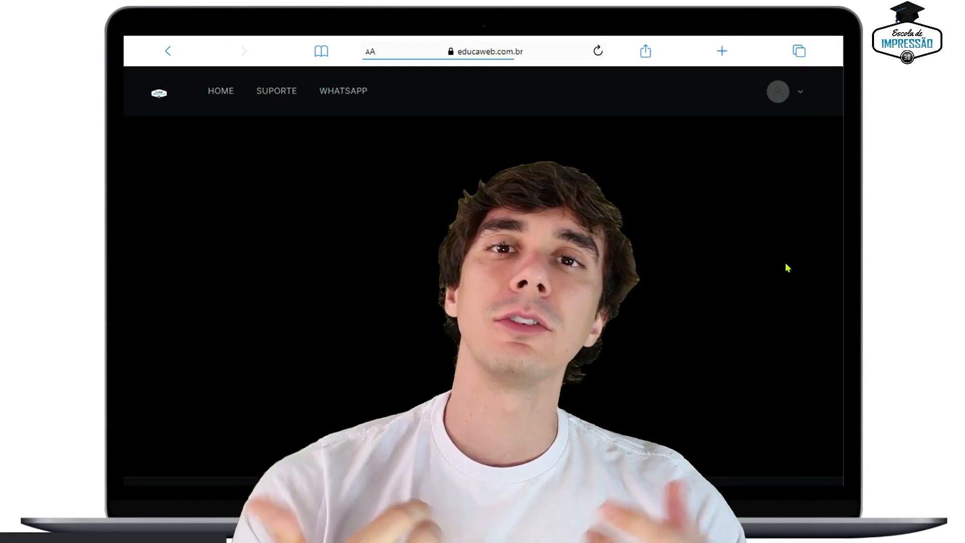
scroll(774, 279, "down", 10)
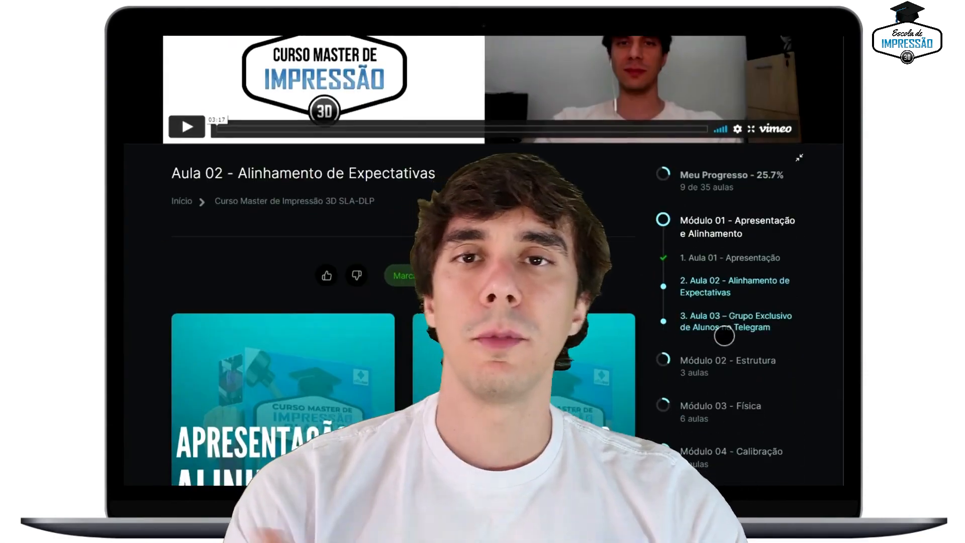
scroll(734, 310, "up", 6)
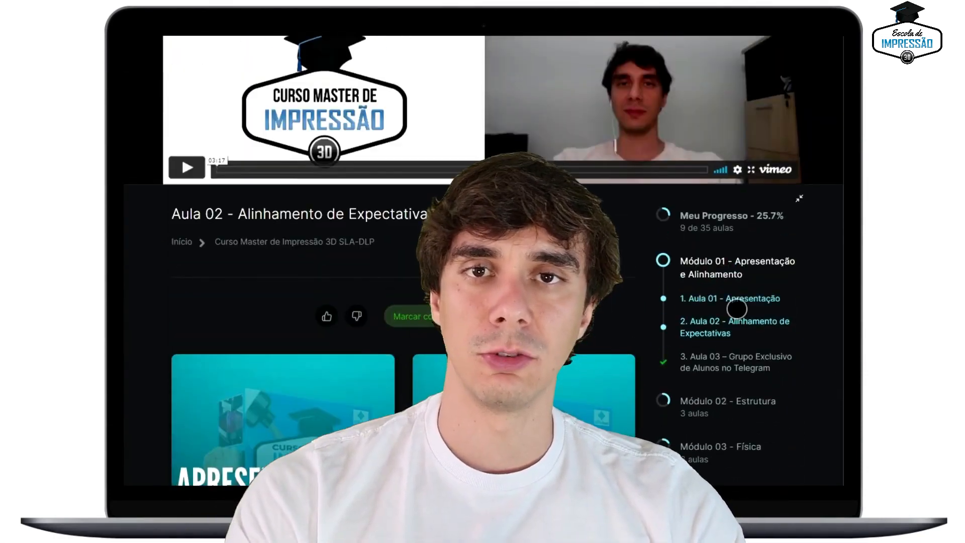
scroll(732, 306, "down", 2)
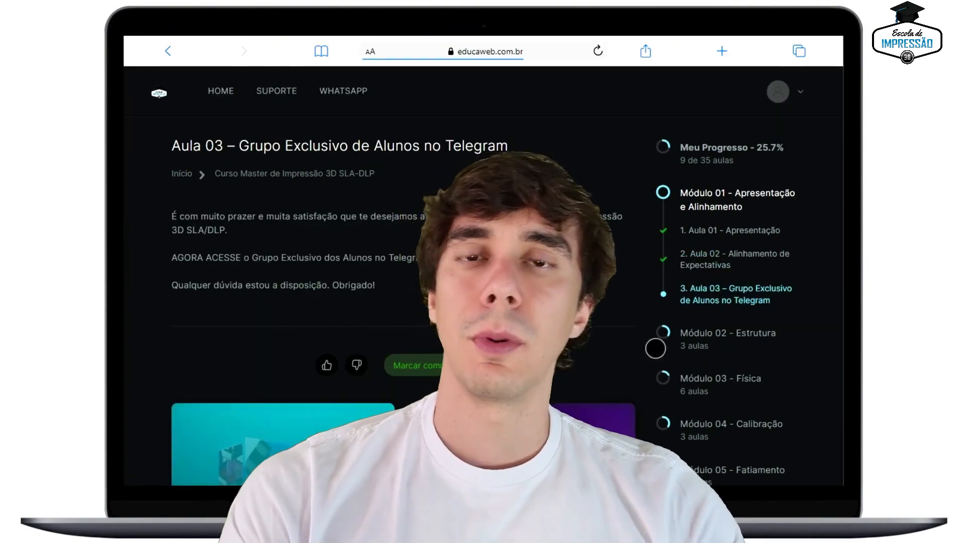
scroll(655, 345, "down", 10)
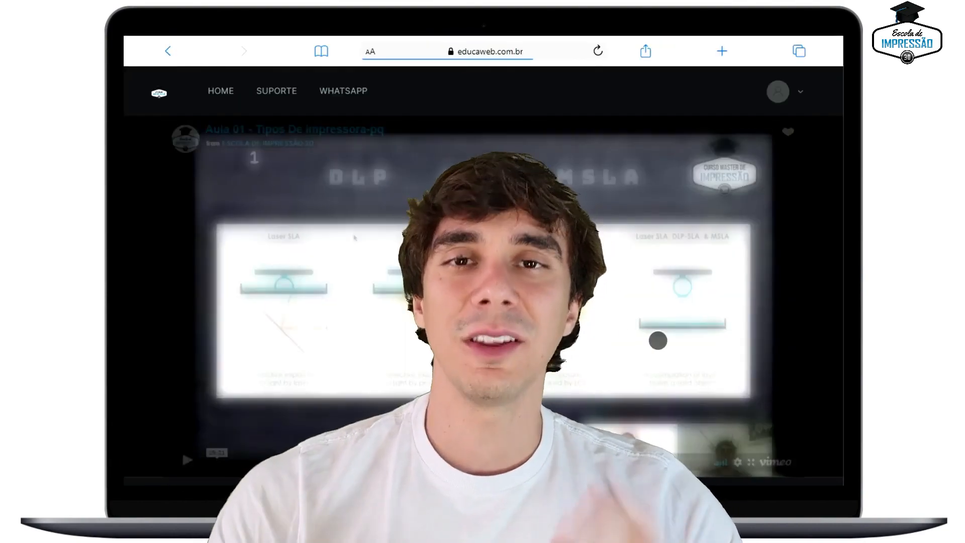
scroll(483, 251, "down", 8)
scroll(582, 374, "down", 2)
scroll(739, 317, "up", 9)
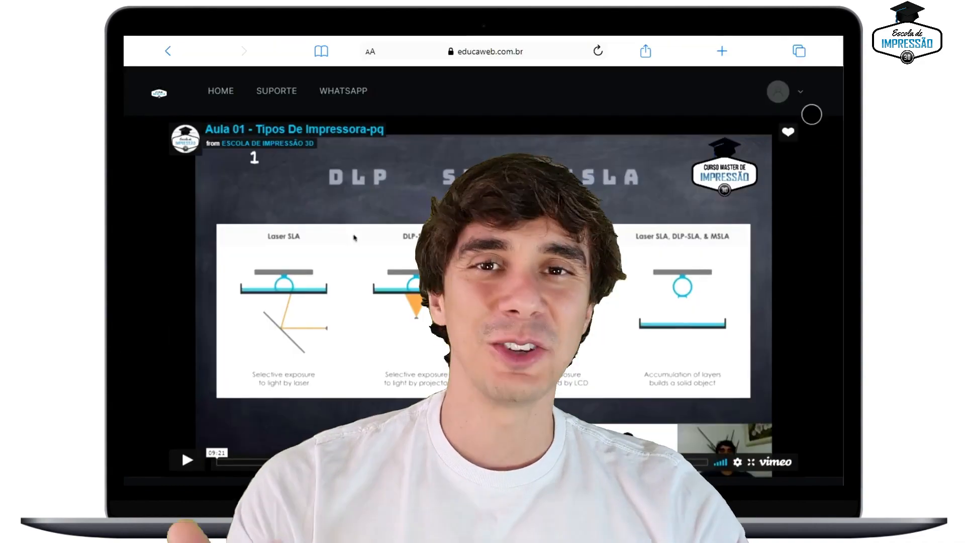
left_click(800, 91)
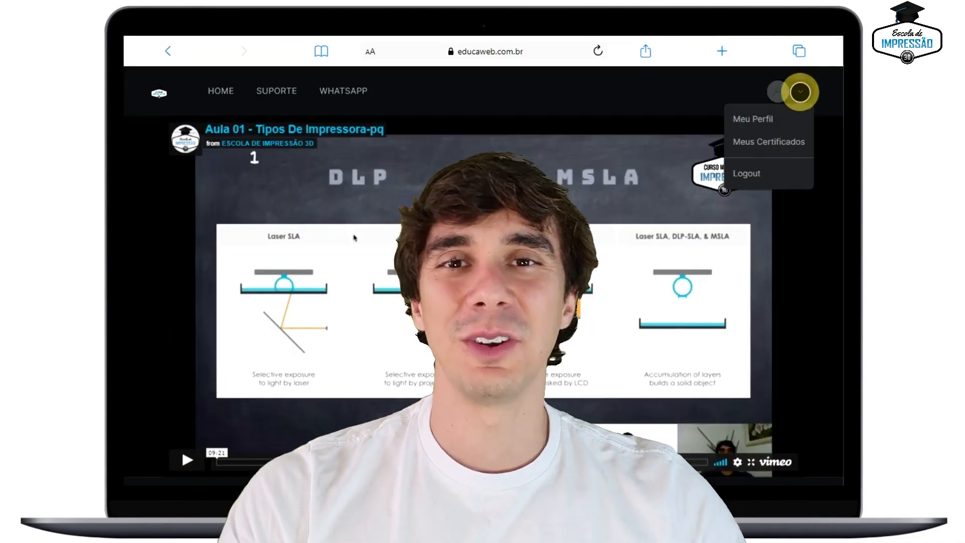
left_click(221, 90)
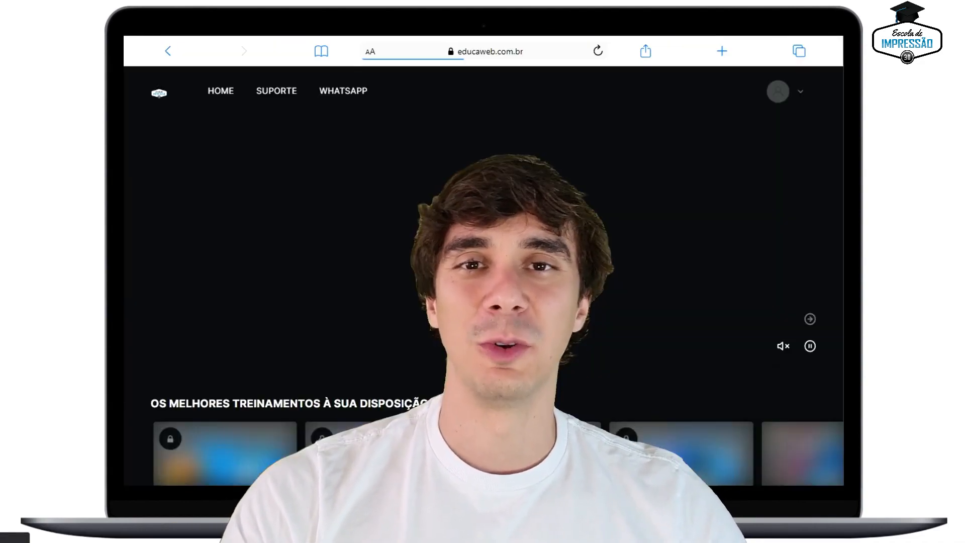
scroll(483, 301, "down", 4)
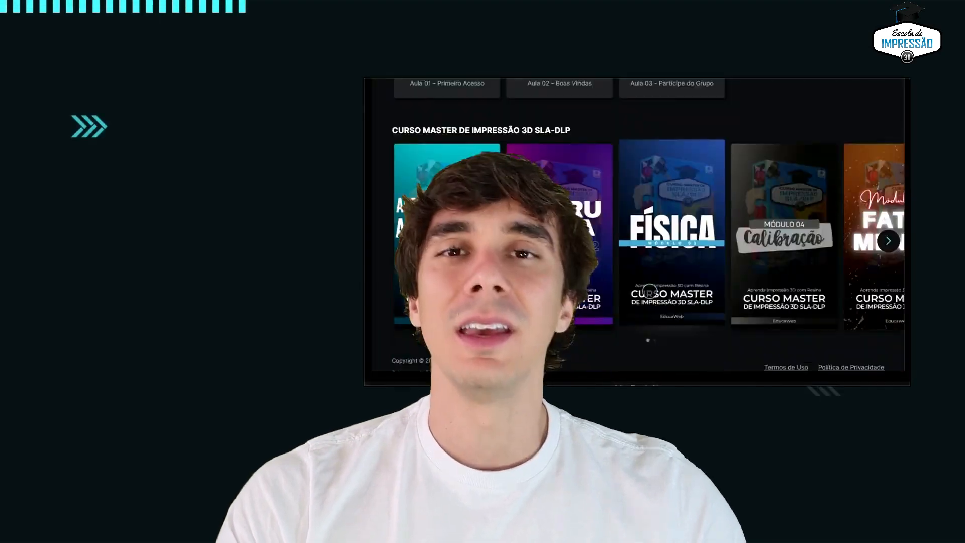
left_click(889, 206)
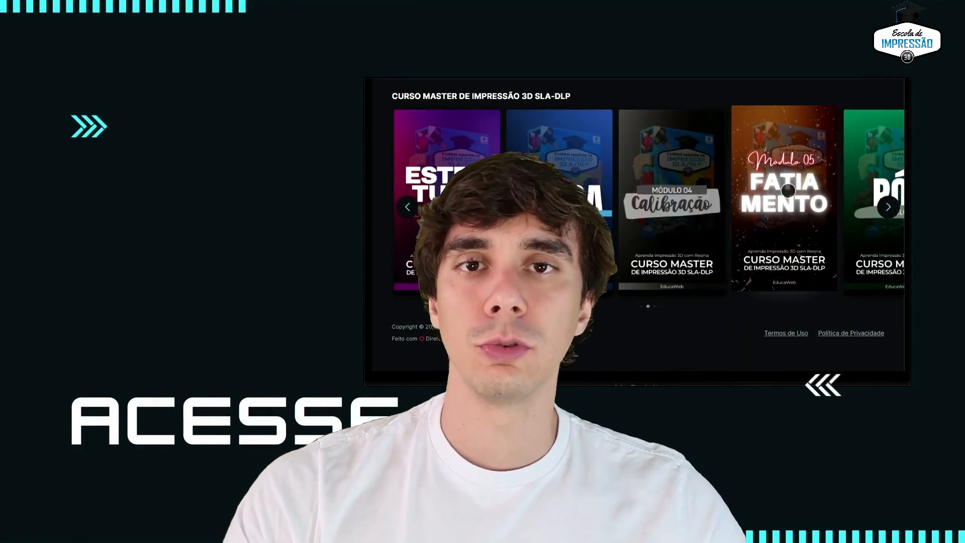
left_click(788, 184)
scroll(837, 231, "down", 5)
scroll(835, 253, "down", 3)
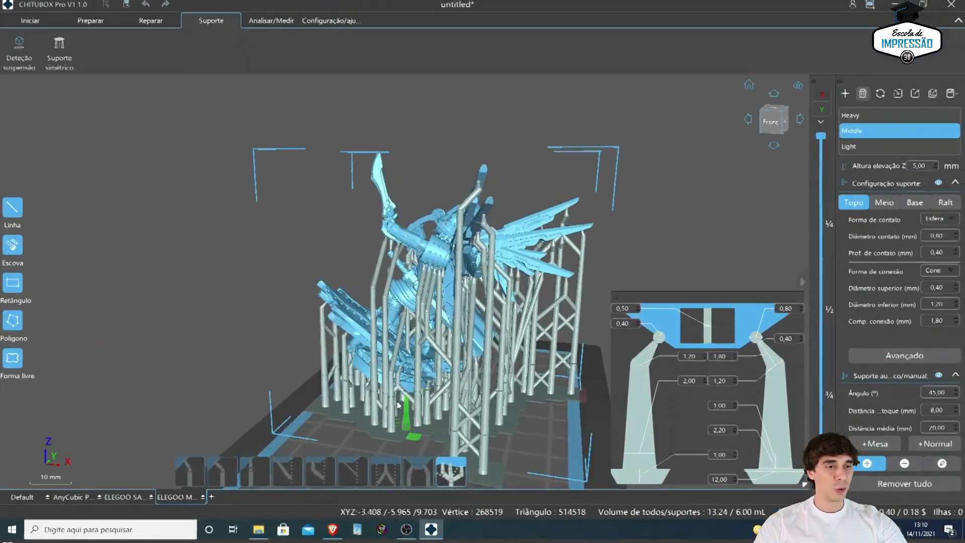
Step: Switch to support editing and move the upper joint of the tall wing support slightly down and sideways along X
scroll(517, 382, "up", 2)
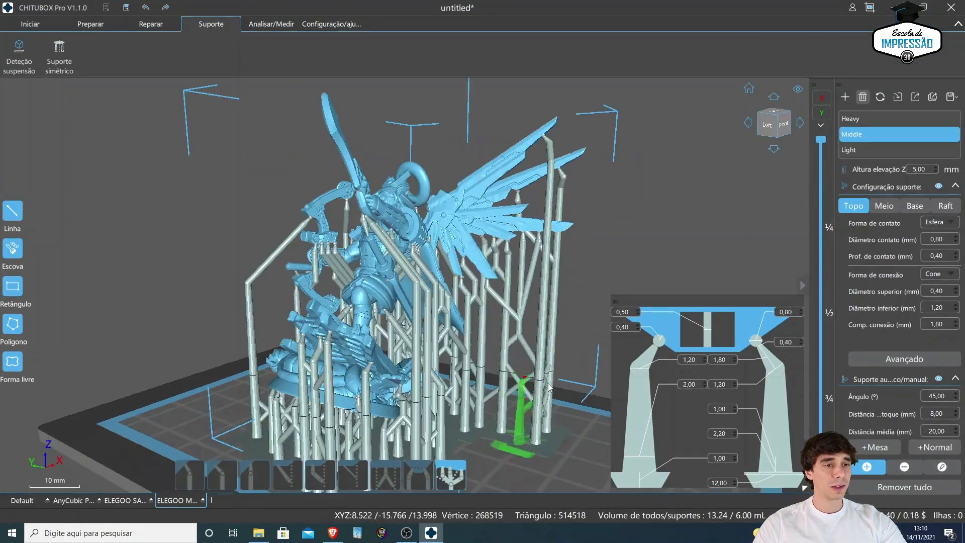
scroll(542, 395, "down", 2)
left_click_drag(604, 291, 607, 249)
scroll(600, 250, "up", 6)
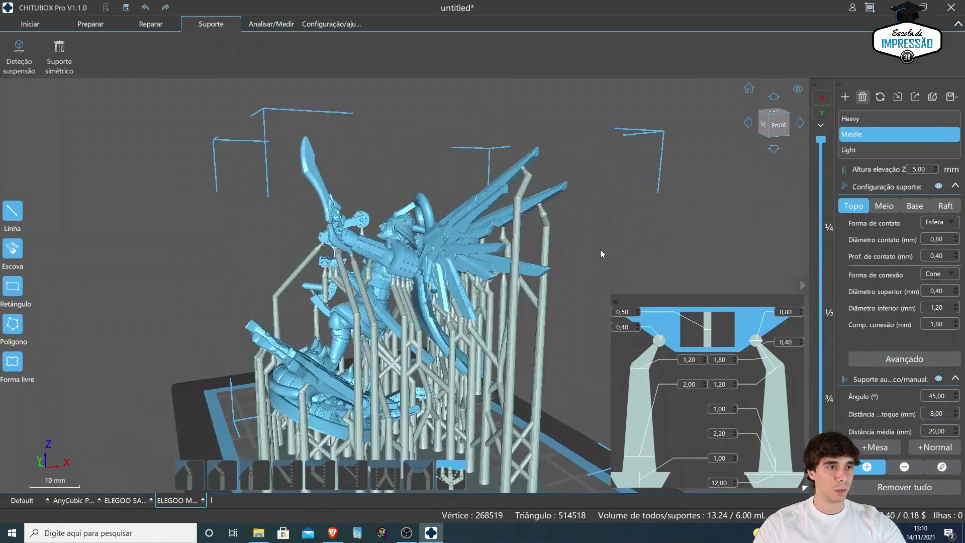
scroll(587, 265, "down", 6)
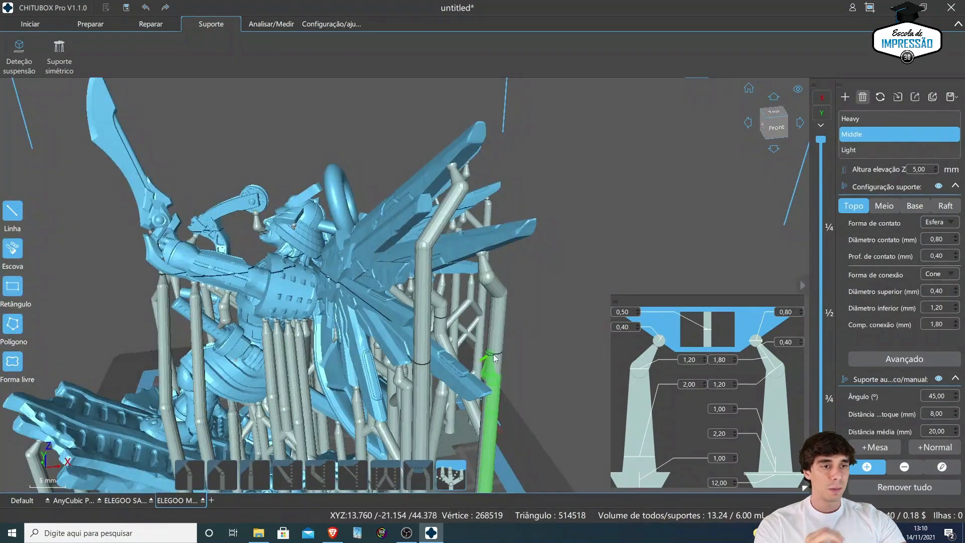
left_click(933, 470)
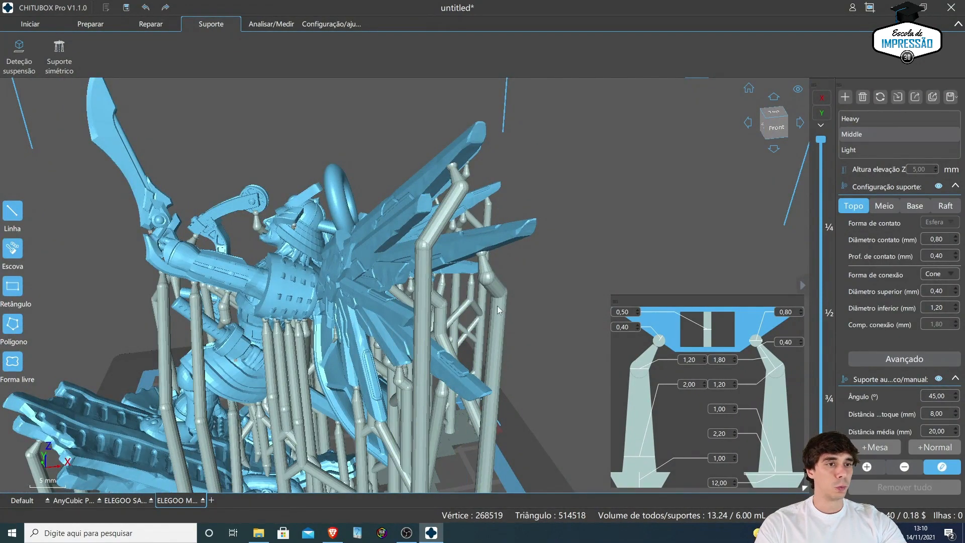
left_click(427, 251)
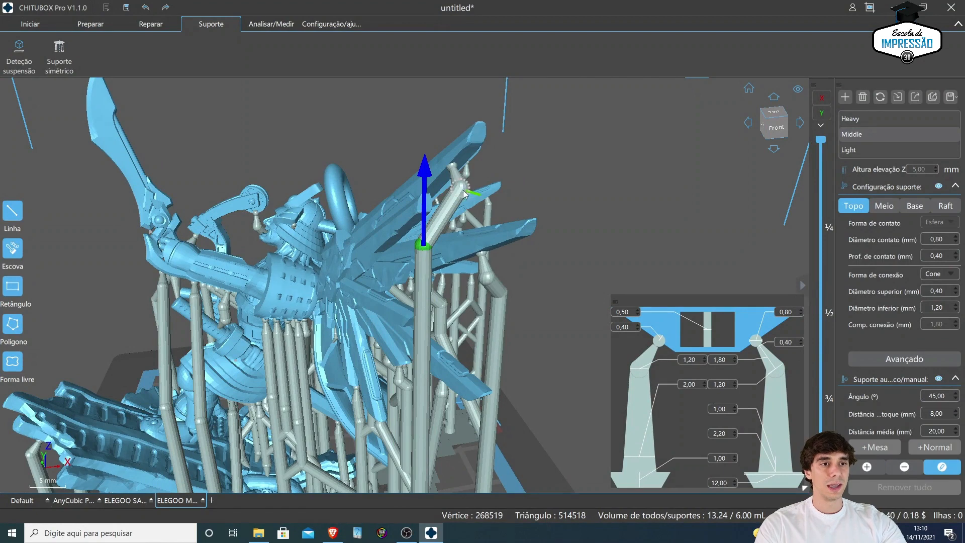
left_click(424, 248)
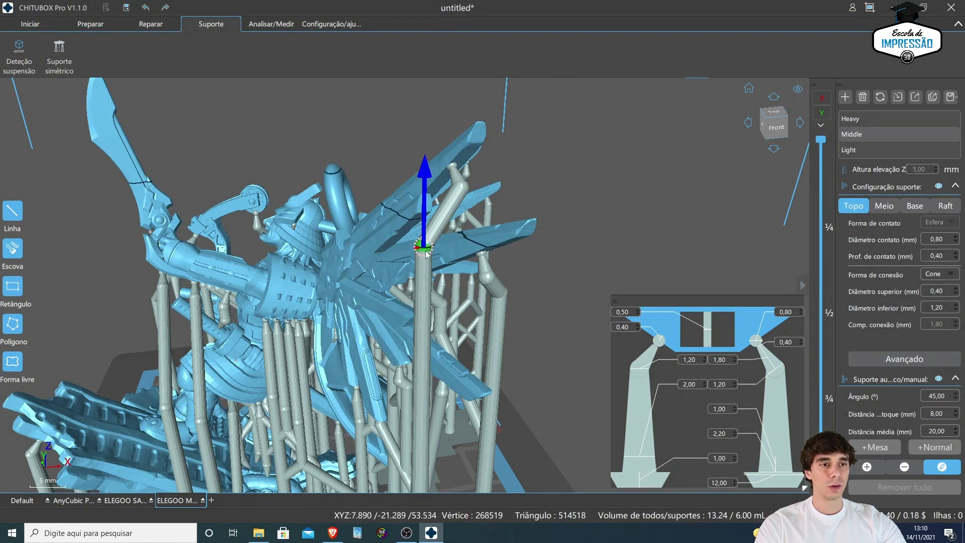
left_click(470, 191)
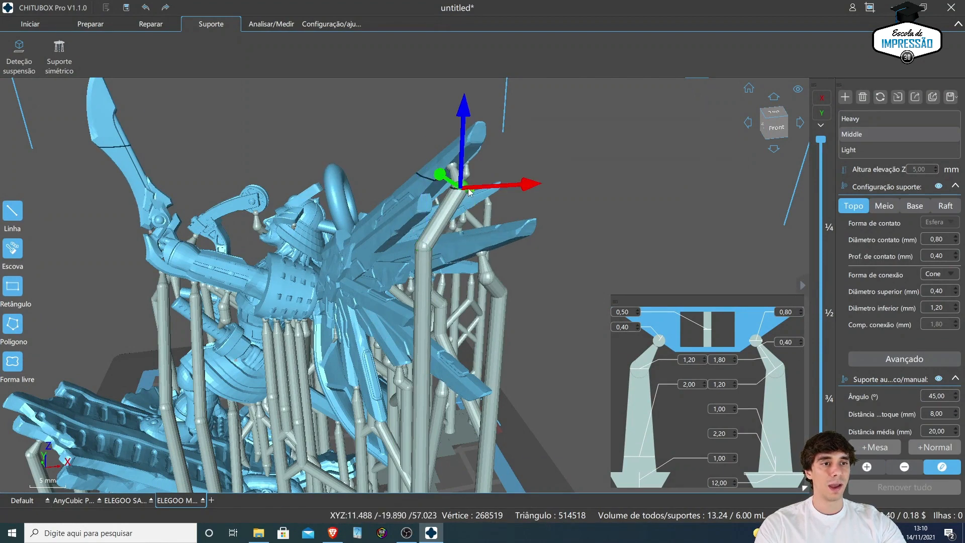
left_click_drag(473, 108, 471, 122)
mouse_move(509, 197)
left_mouse_down()
mouse_move(497, 197)
mouse_move(513, 196)
left_mouse_up()
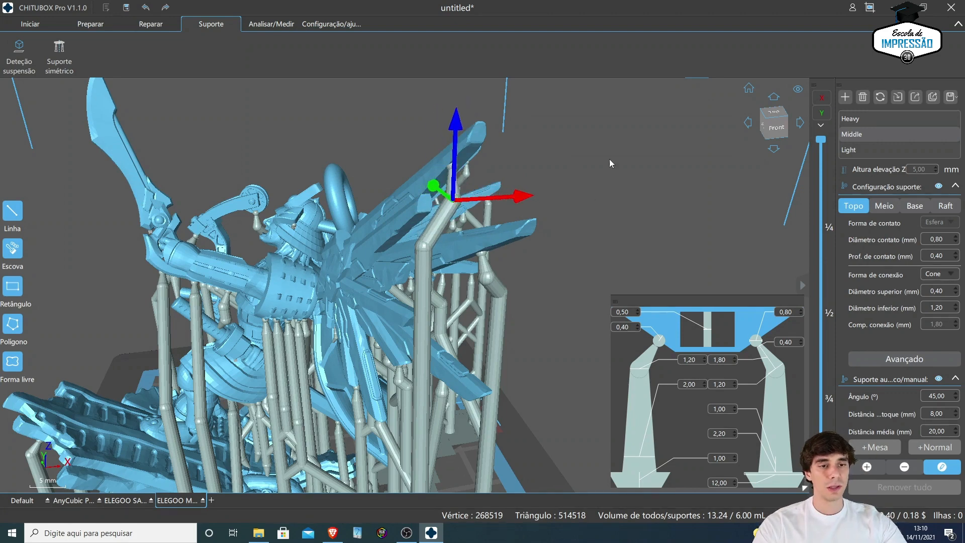
Step: Select a joint on a support in front of the samurai's robe, then return to the add-support mode
right_click_drag(549, 284, 599, 288)
right_click_drag(352, 326, 320, 351)
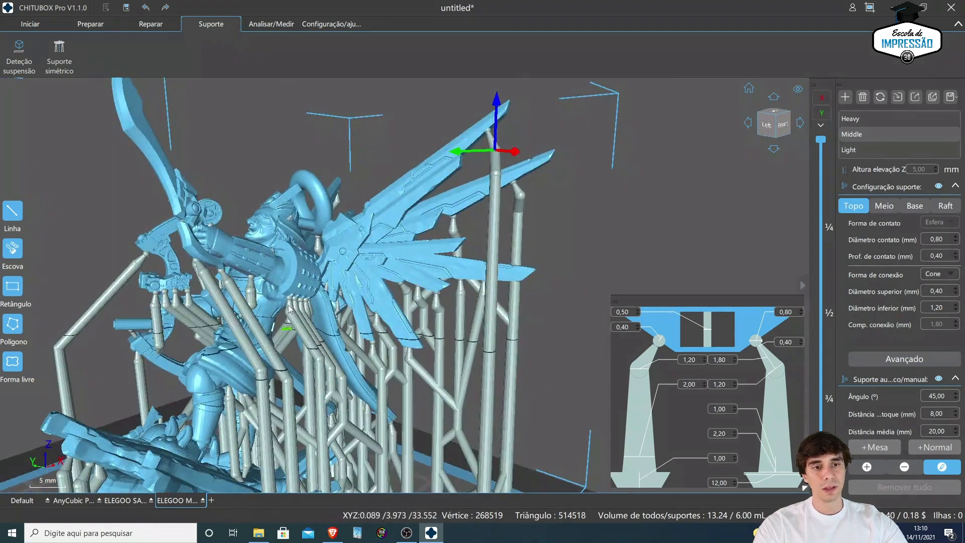
left_click(267, 373)
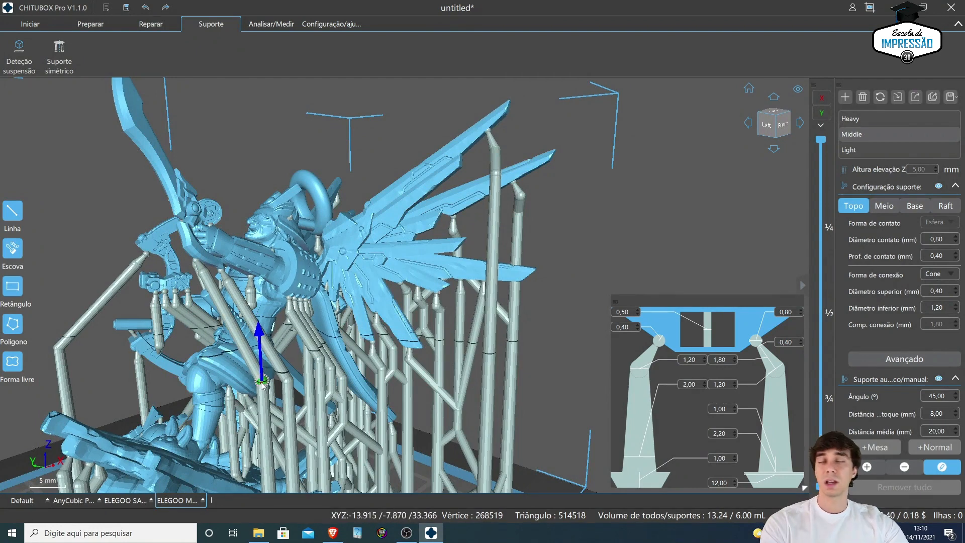
scroll(248, 367, "down", 5)
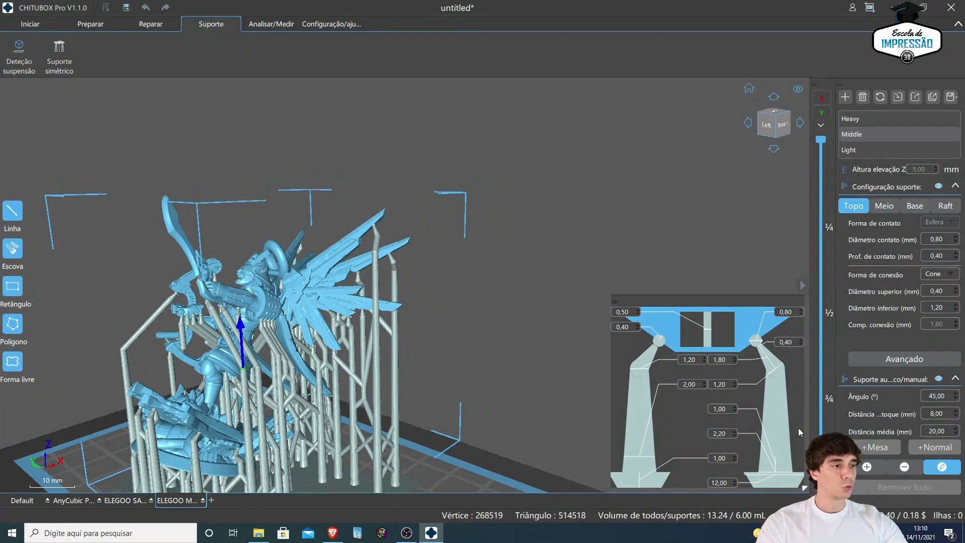
left_click(865, 468)
left_click_drag(577, 457, 526, 412)
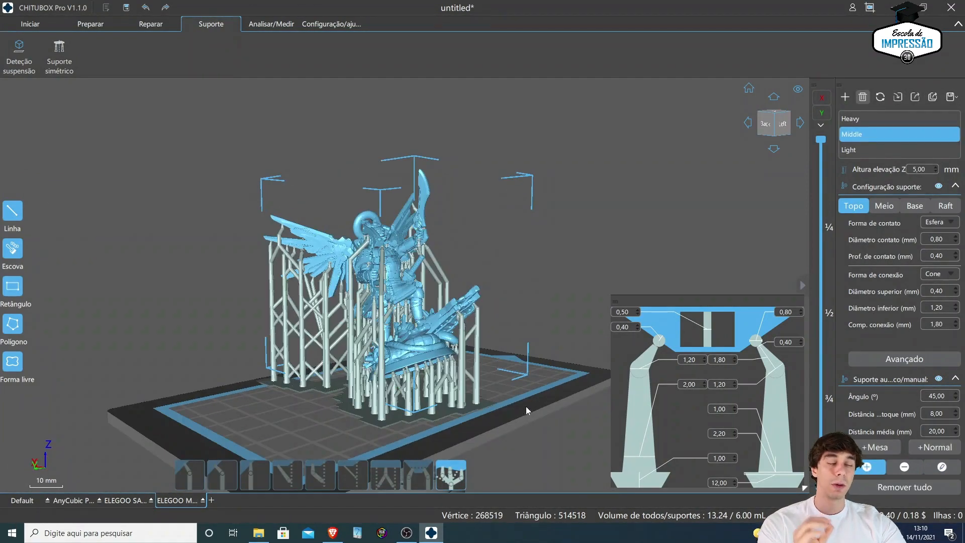
Step: Compare the settings of the Heavy, Middle and Light support profiles and select Light
left_click(857, 119)
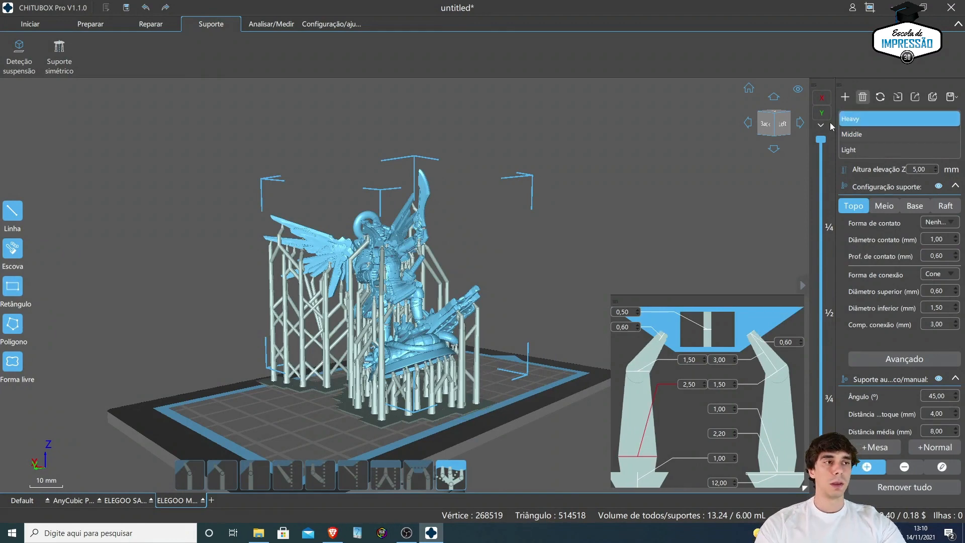
left_click(858, 135)
left_click(855, 150)
left_click(857, 135)
left_click(857, 123)
left_click(866, 133)
left_click(864, 149)
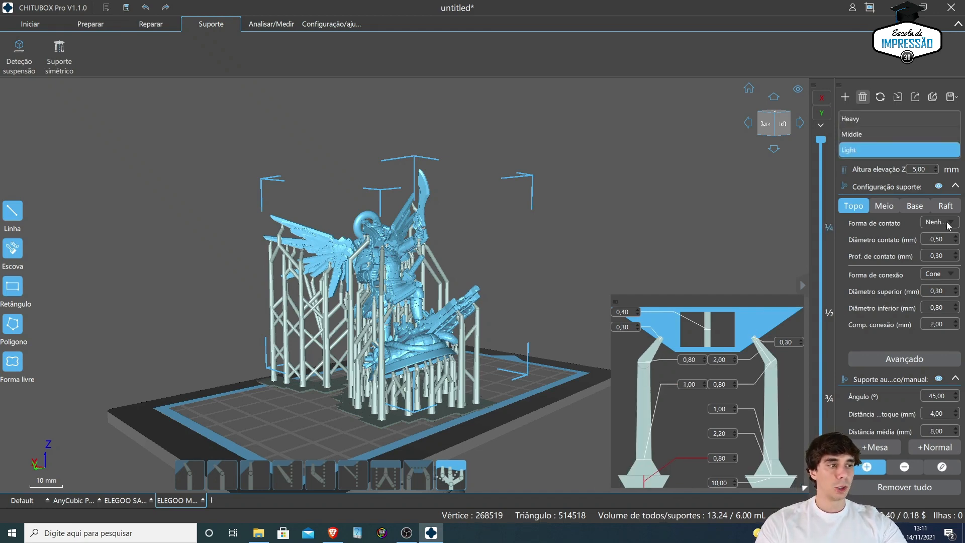
Step: Try the Grade cruzada raft shape beneath the samurai's supports, then change the raft to Fundo conectado
scroll(330, 307, "up", 3)
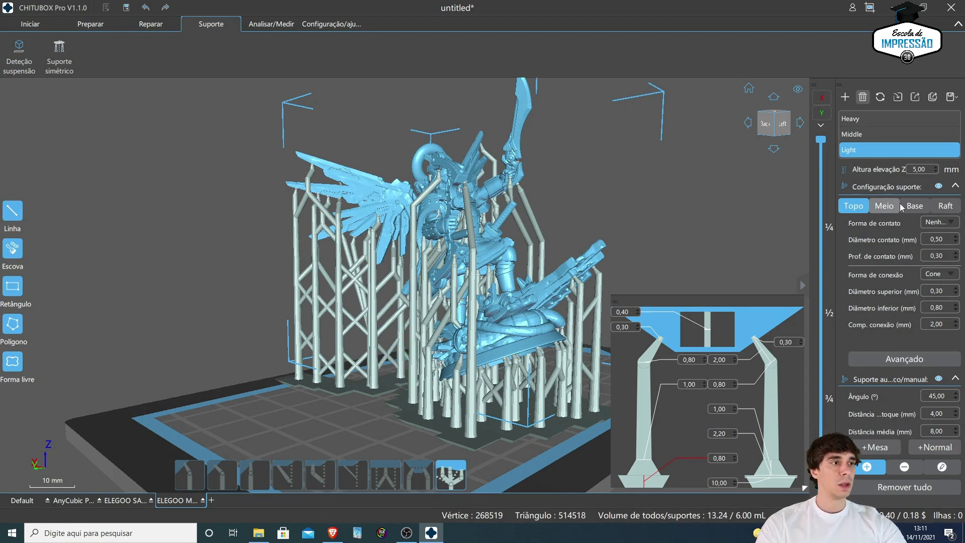
left_click(947, 207)
left_click(943, 223)
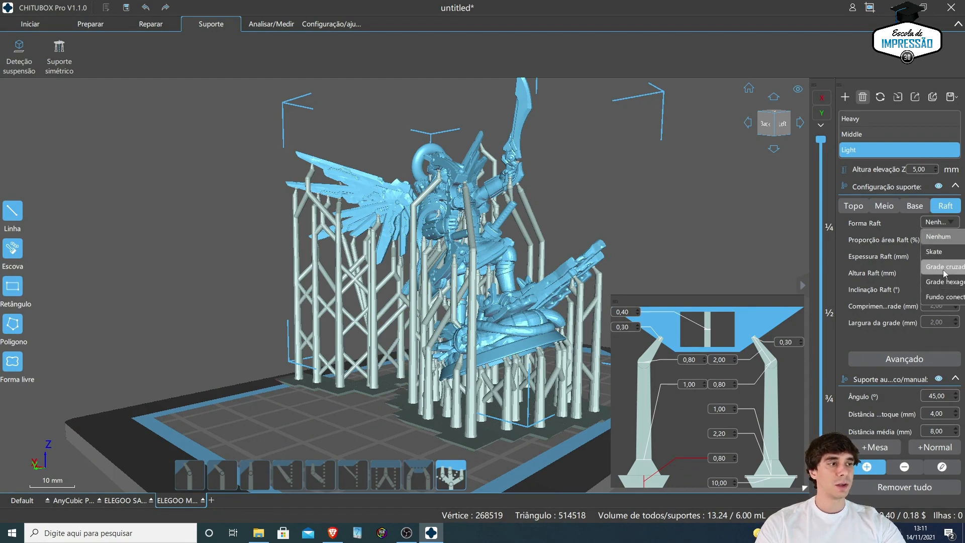
left_click(944, 267)
left_click(938, 224)
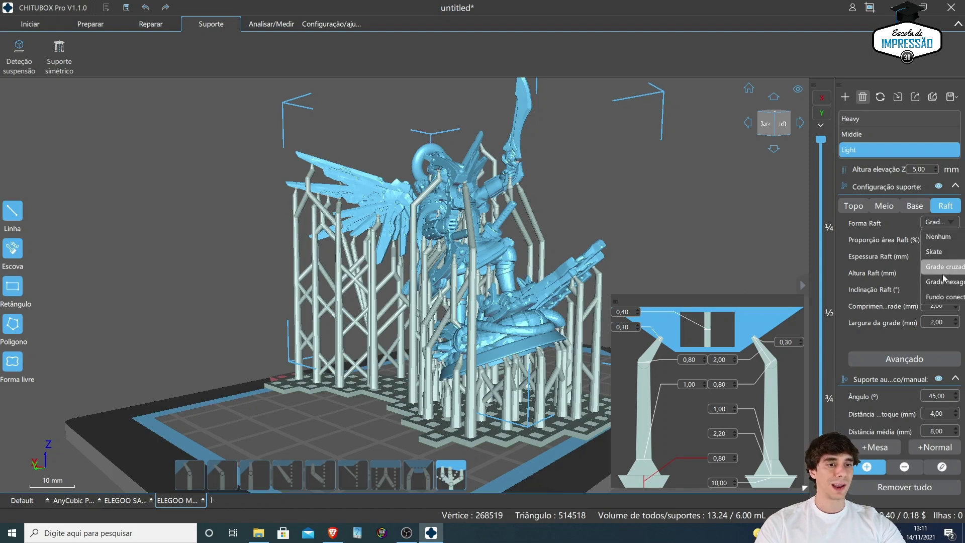
right_click(315, 418)
right_click_drag(283, 414, 382, 393)
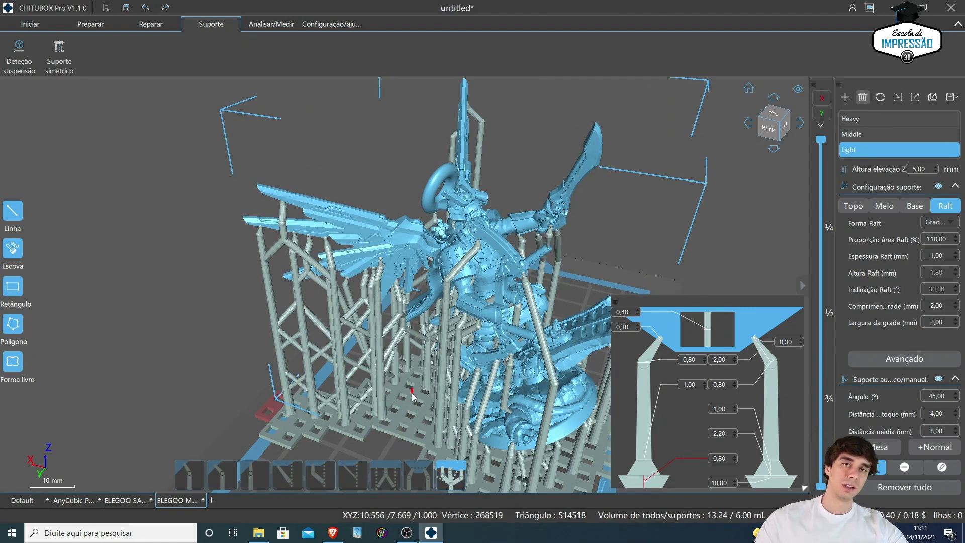
right_click_drag(465, 383, 576, 450)
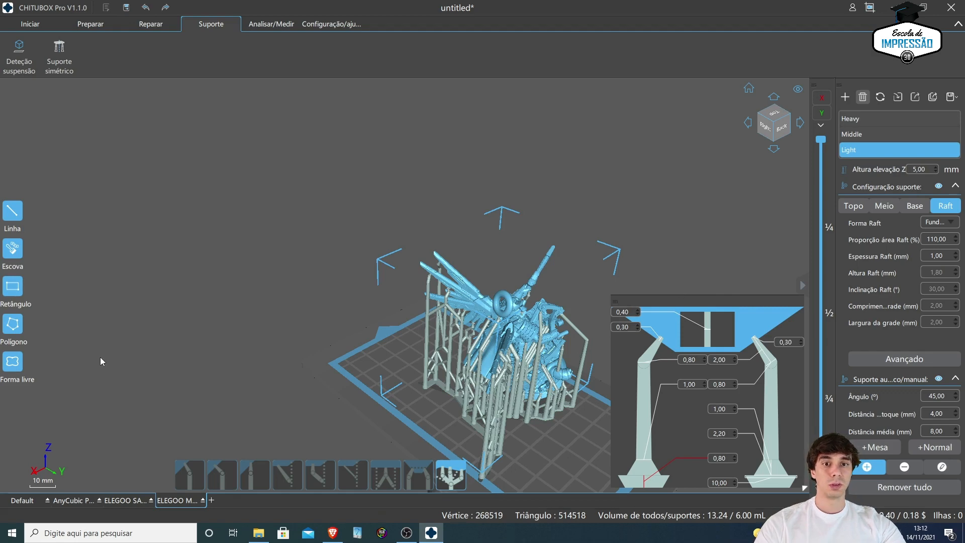
Step: Try to start symmetric support on the samurai model and view it from behind
right_click_drag(159, 355, 64, 225)
left_click(59, 54)
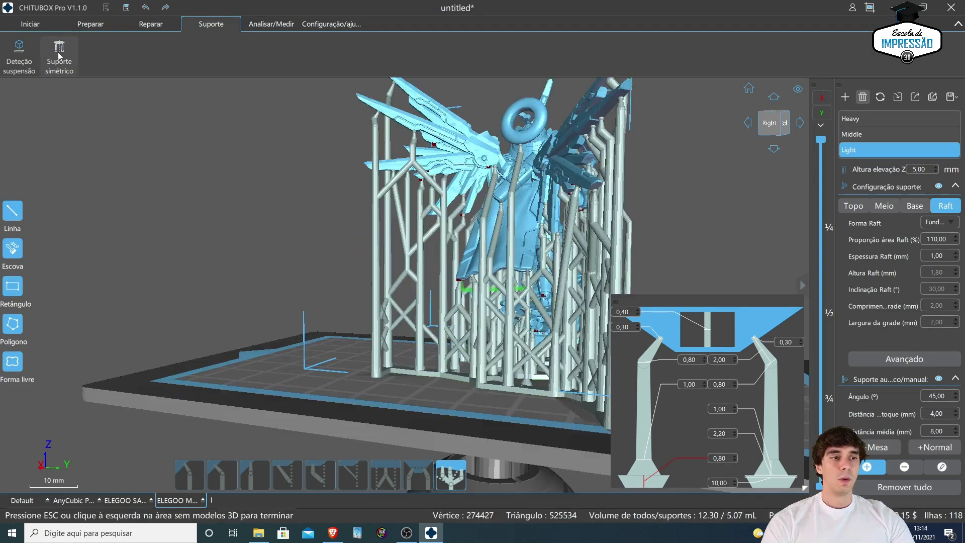
right_click_drag(267, 280, 280, 282)
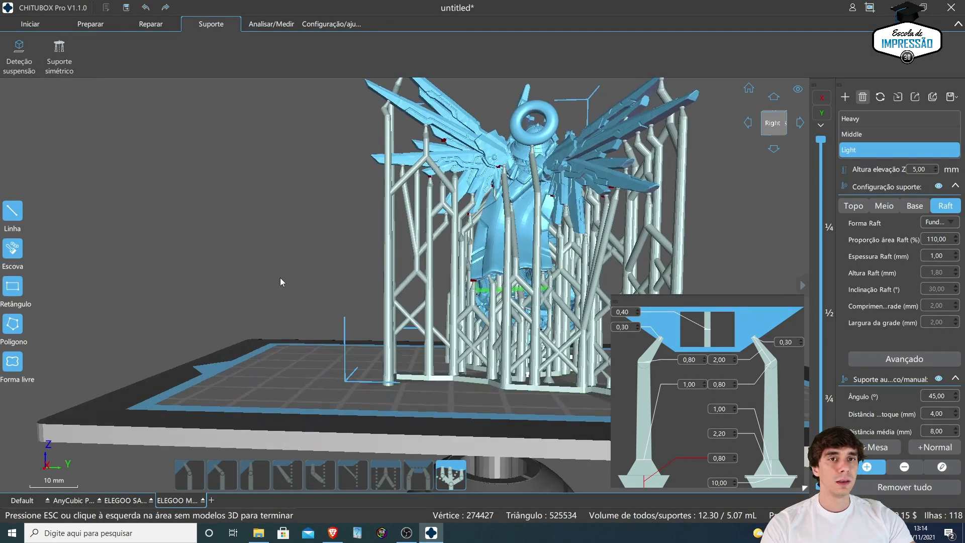
Step: Import the XYZ calibration cube STL alongside the samurai
left_click(29, 24)
right_click_drag(272, 225, 447, 272)
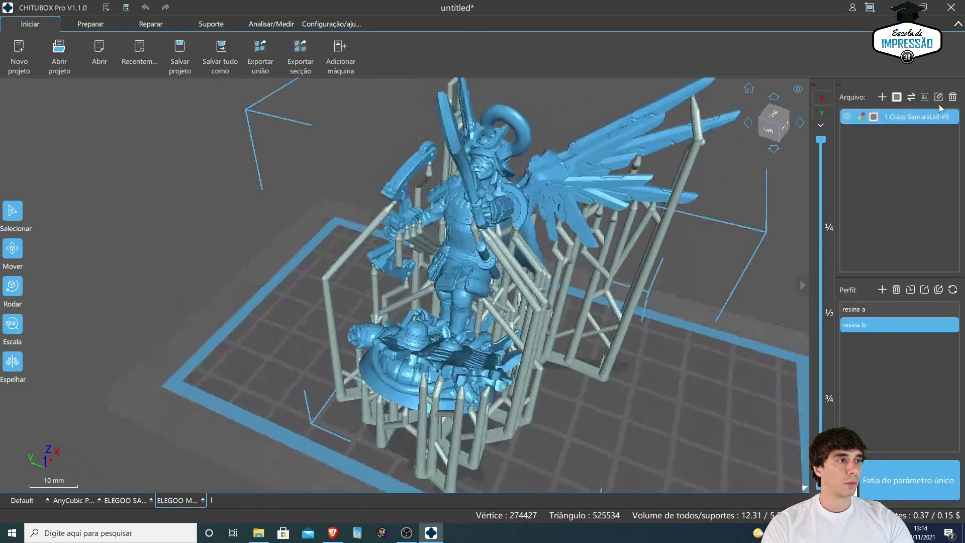
left_click(881, 97)
double_click(197, 153)
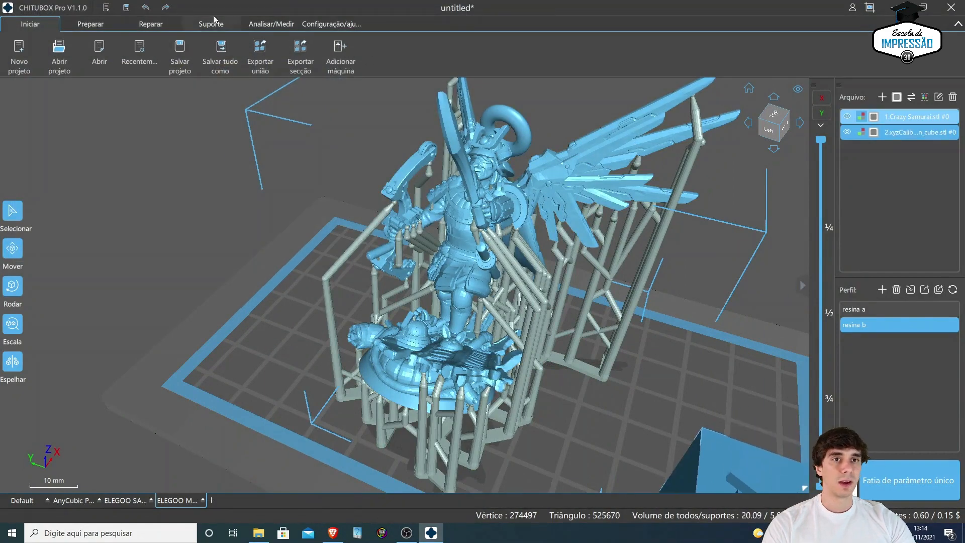
Step: Start symmetric support on the calibration cube, preview its four symmetry planes and choose plane #2 XY(0,-16.9706)-(0,16.9706)
left_click(211, 23)
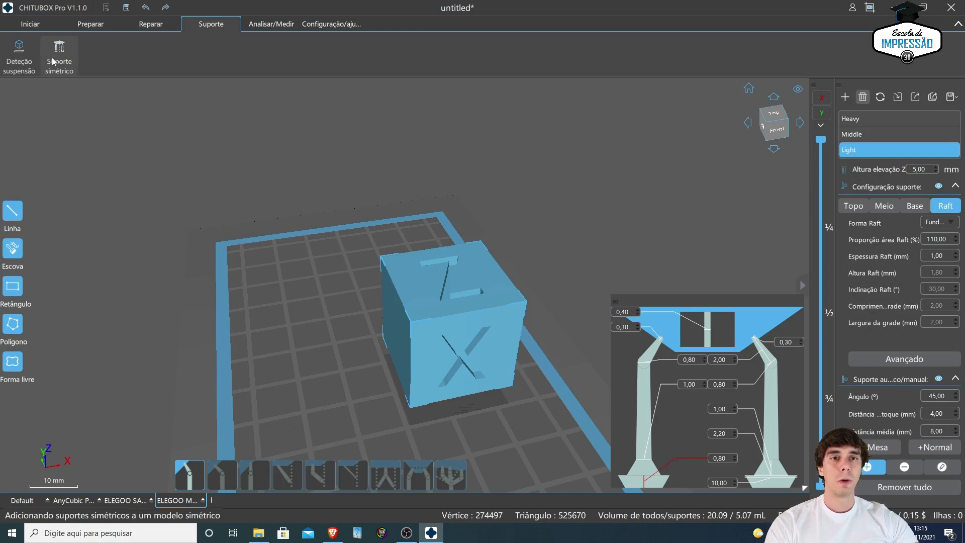
left_click(52, 57)
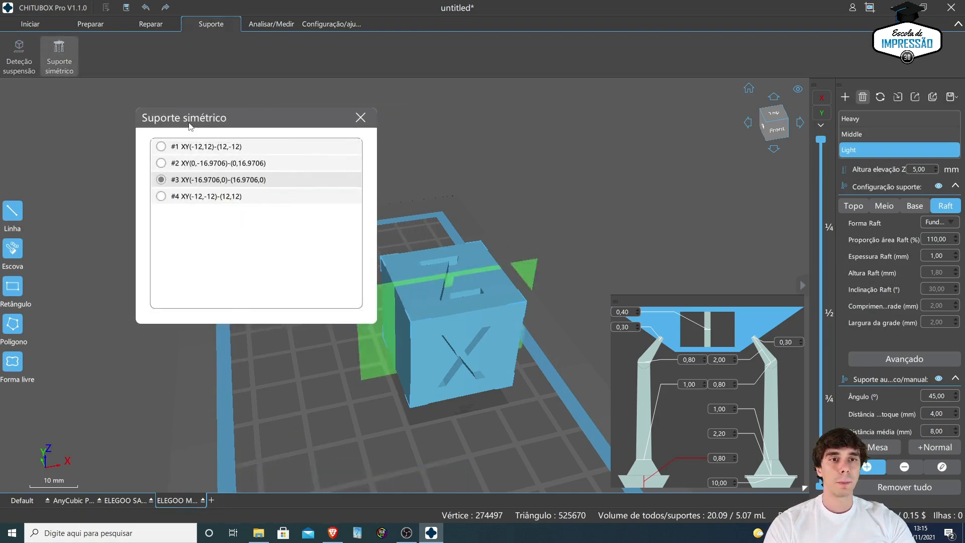
left_click_drag(189, 126, 141, 128)
left_click(148, 165)
left_click(149, 148)
left_click(149, 166)
left_click(149, 181)
left_click(150, 200)
left_click(145, 149)
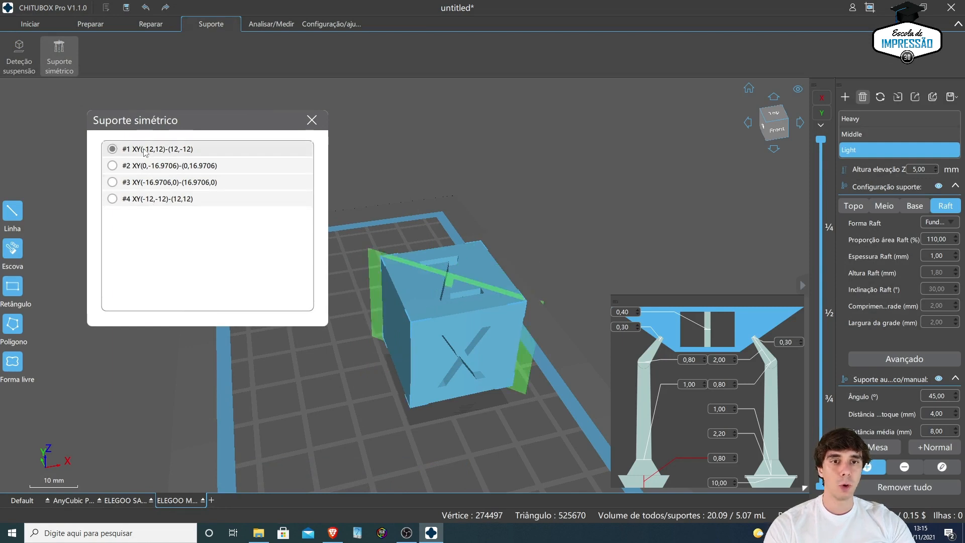
left_click(153, 167)
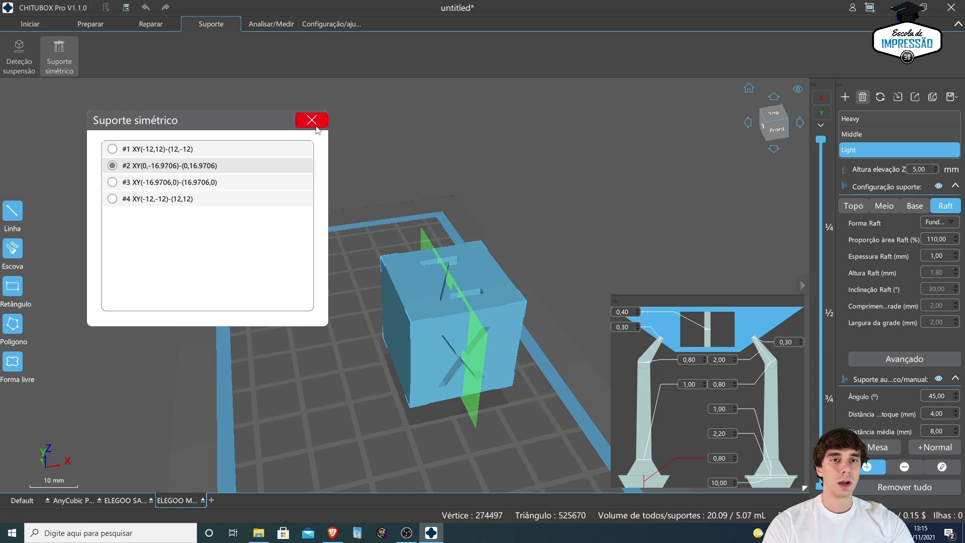
Step: Place mirrored Light supports along the front edge of the cube's underside
right_click_drag(312, 217, 299, 180)
right_click_drag(544, 259, 502, 279)
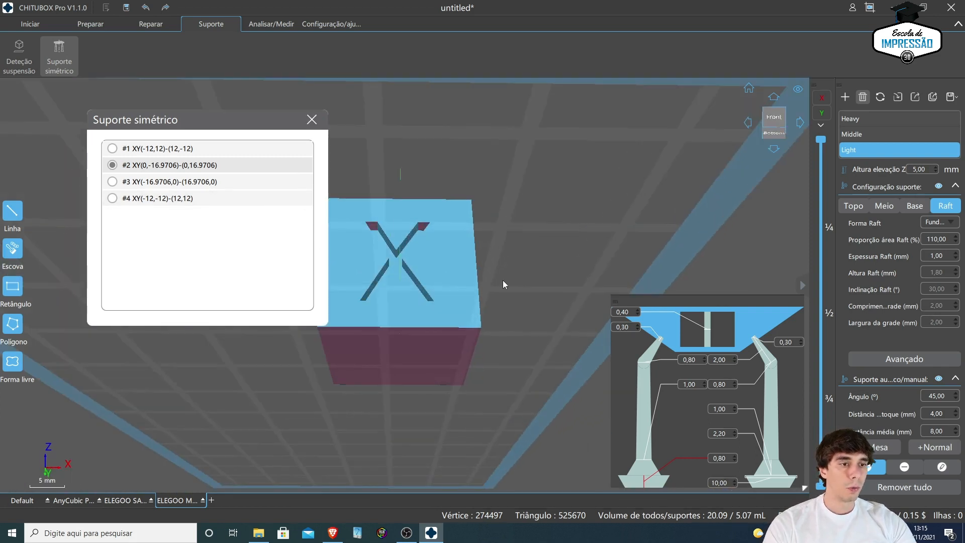
left_click(475, 330)
left_click(463, 335)
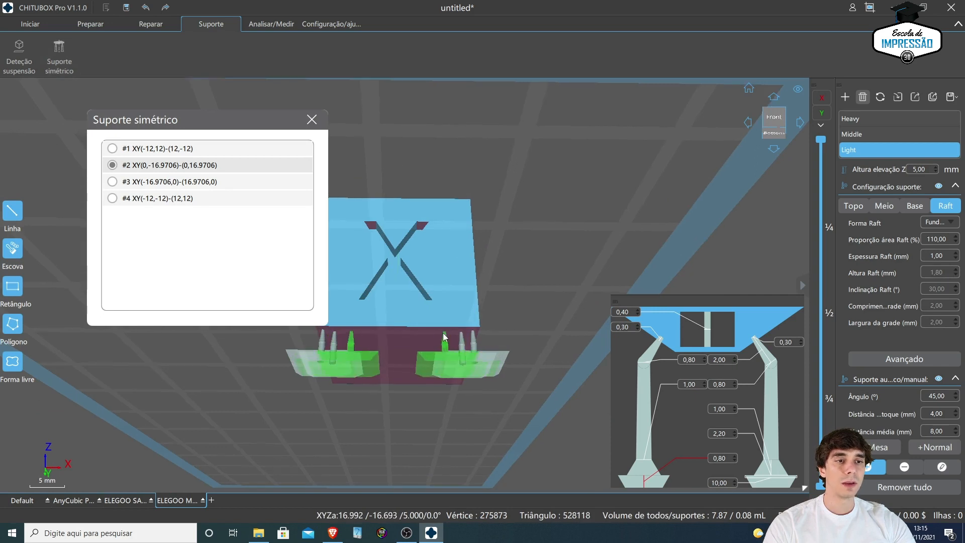
left_click(442, 333)
Step: Add more mirrored support pairs across the sides, rear and centre of the cube's underside
right_click_drag(439, 323, 415, 312)
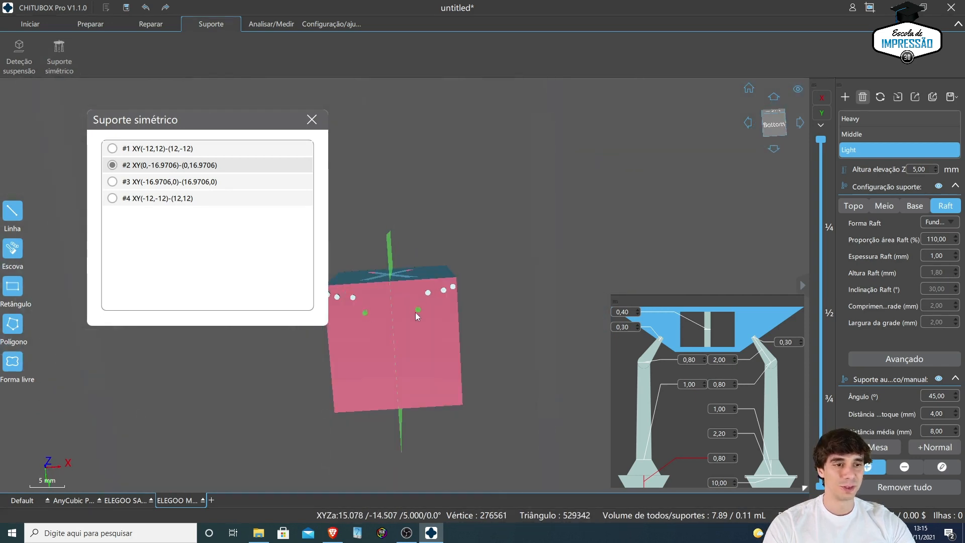
left_click(430, 350)
left_click(442, 345)
left_click(449, 327)
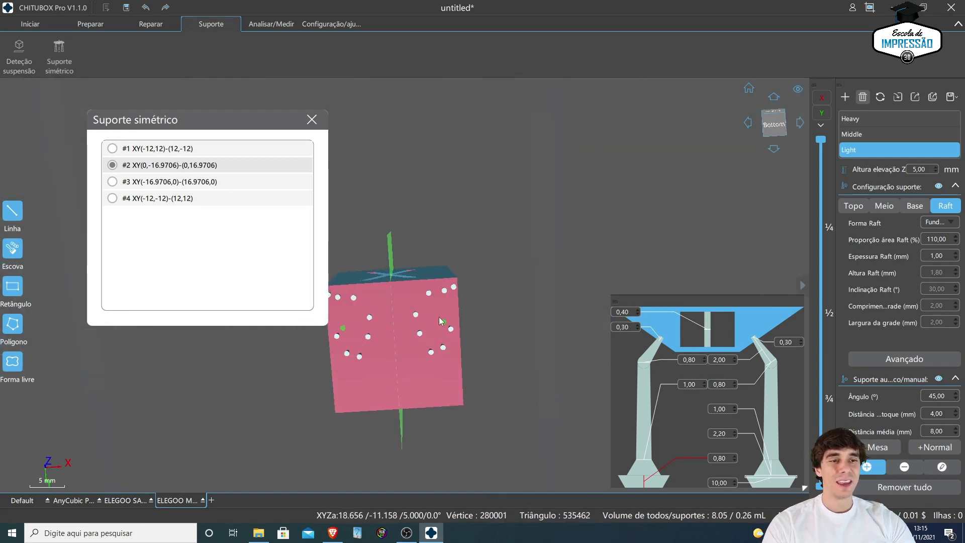
left_click_drag(454, 313, 454, 315)
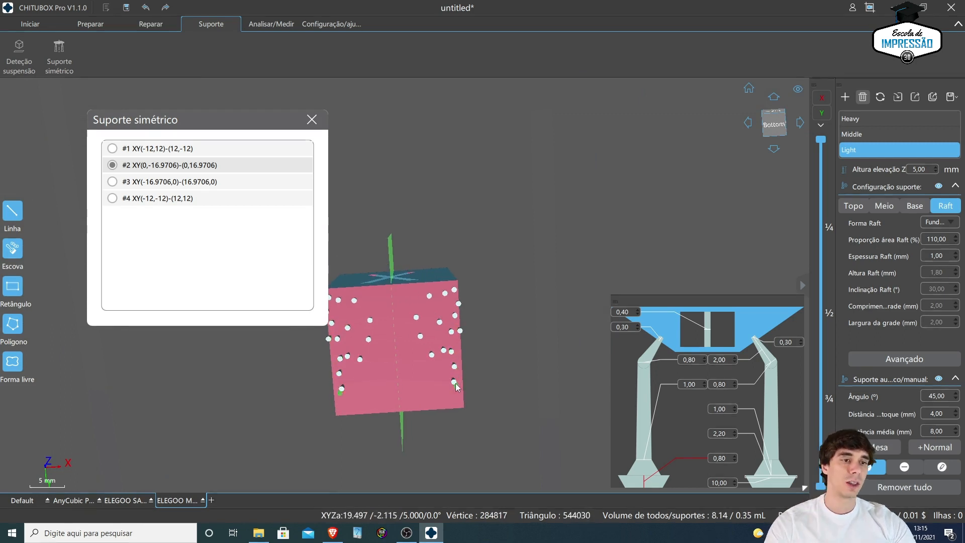
left_click(446, 396)
left_click(431, 396)
left_click(423, 378)
left_click(414, 365)
left_click(411, 350)
left_click(421, 315)
Step: Examine the mirrored supports from the side and close symmetric support
right_click_drag(418, 317, 486, 379)
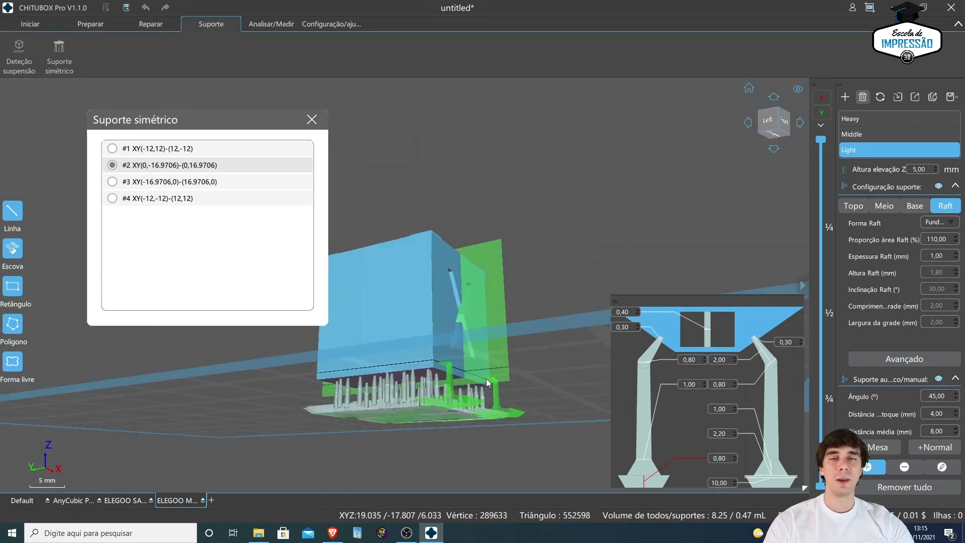
left_click(323, 119)
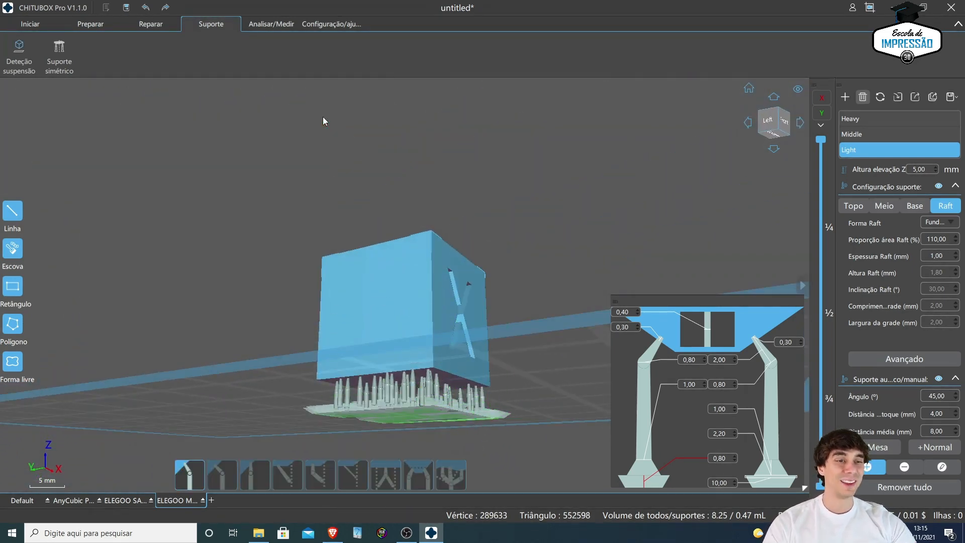
scroll(478, 330, "down", 2)
right_click_drag(477, 330, 437, 362)
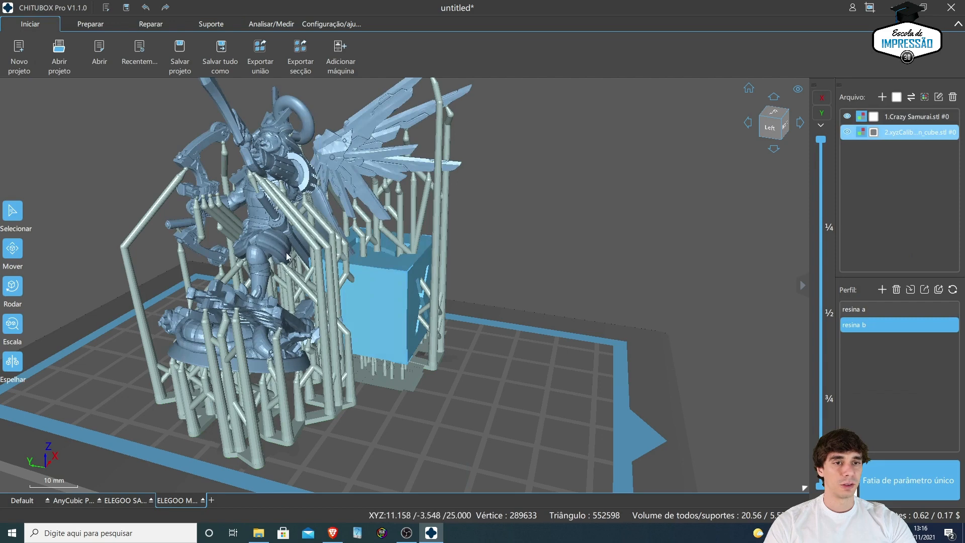
Step: Run overhang detection on the Crazy Samurai model and inspect the marked islands around its wing
left_click(287, 256)
left_click(211, 24)
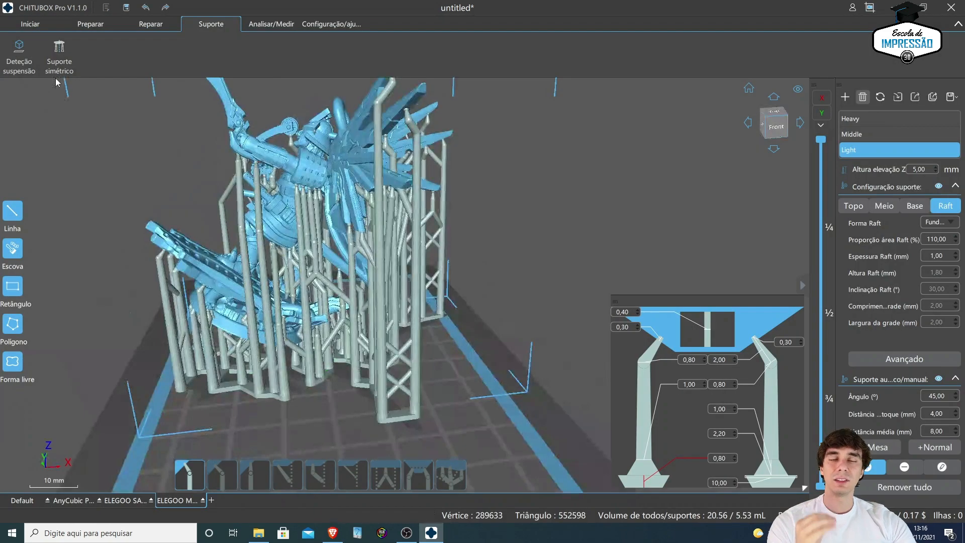
left_click(23, 61)
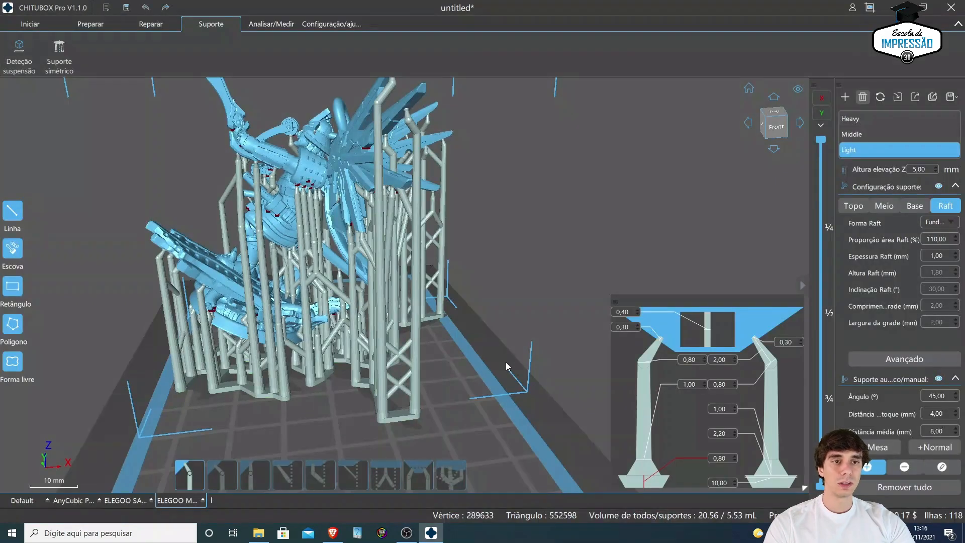
right_click_drag(506, 362, 485, 314)
scroll(508, 336, "up", 3)
scroll(472, 294, "up", 4)
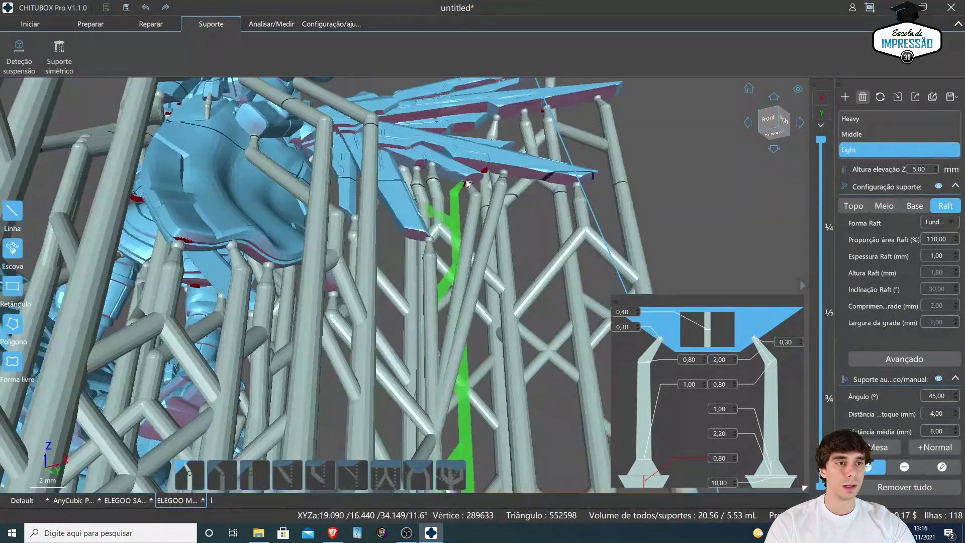
scroll(491, 191, "down", 5)
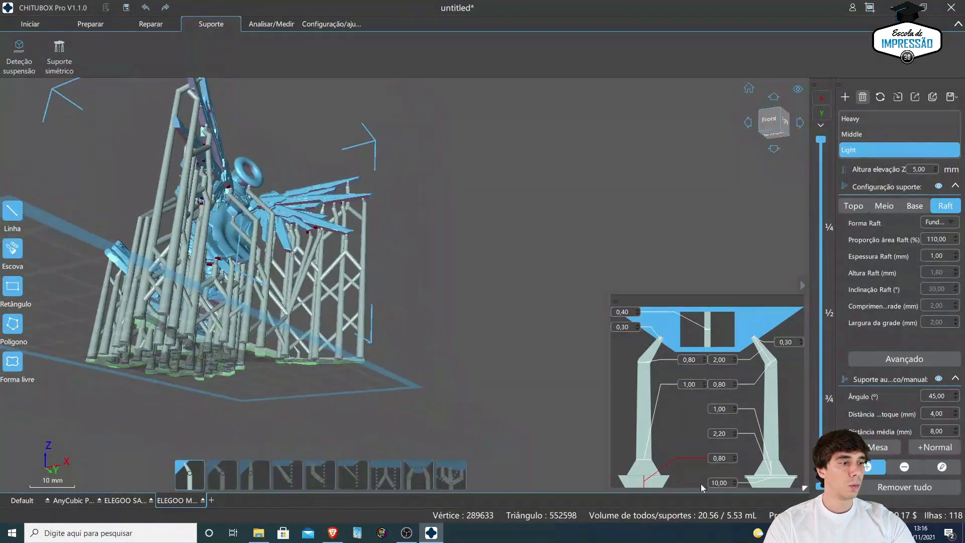
Step: Remove all supports from the samurai and examine the red island areas around its body
left_click(880, 489)
left_click(459, 275)
right_click_drag(459, 275, 561, 358)
scroll(442, 375, "up", 3)
right_click_drag(292, 260, 399, 275)
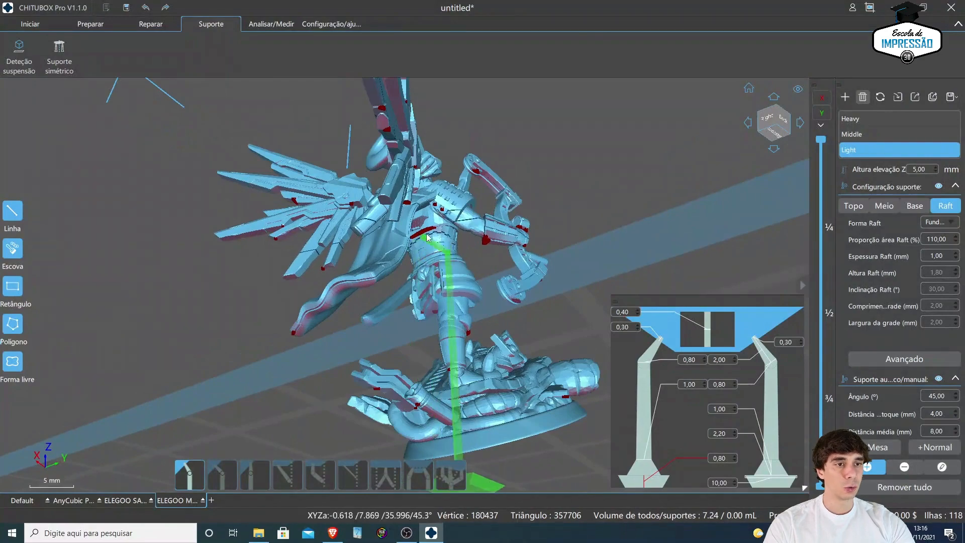
right_click_drag(617, 210, 433, 231)
scroll(413, 216, "up", 2)
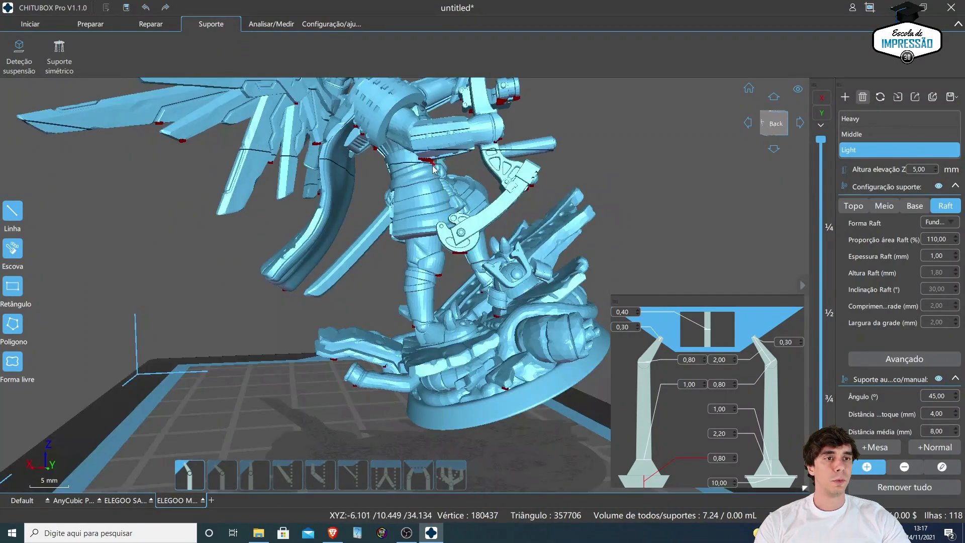
scroll(647, 178, "up", 3)
right_click_drag(646, 203, 773, 172)
Step: Inspect the islands in cross-section by lowering the layer view to about layer 674, and restore the full model
left_click_drag(823, 141, 823, 308)
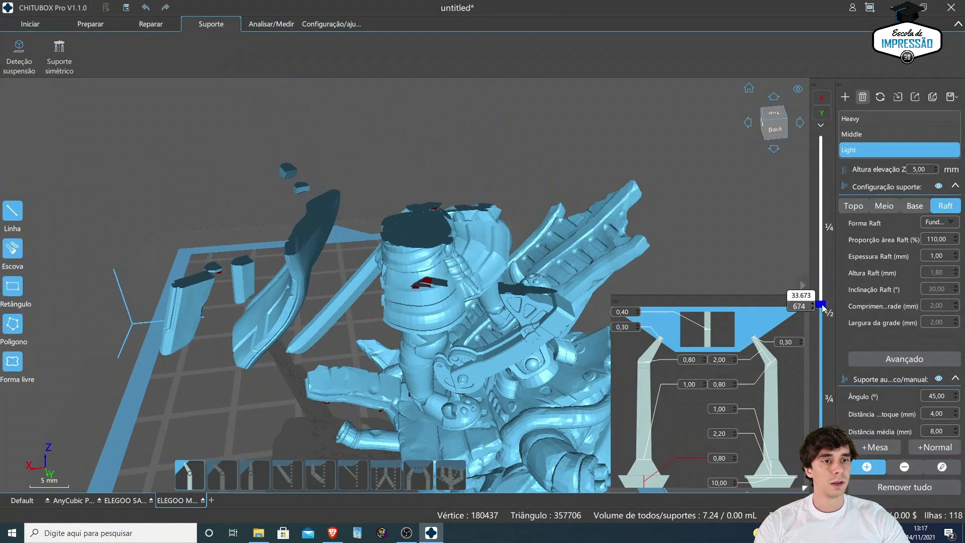
right_click_drag(656, 165, 653, 113)
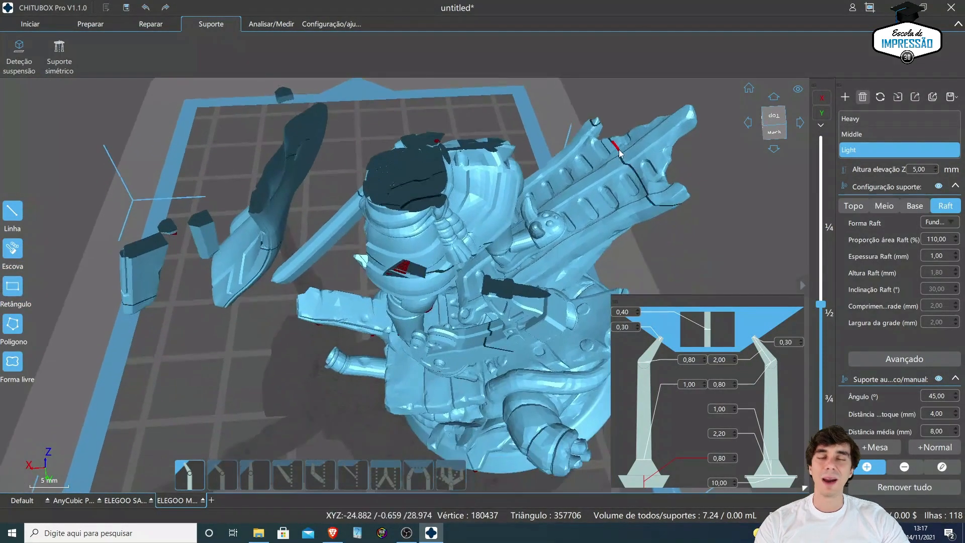
scroll(557, 191, "up", 6)
scroll(302, 329, "down", 6)
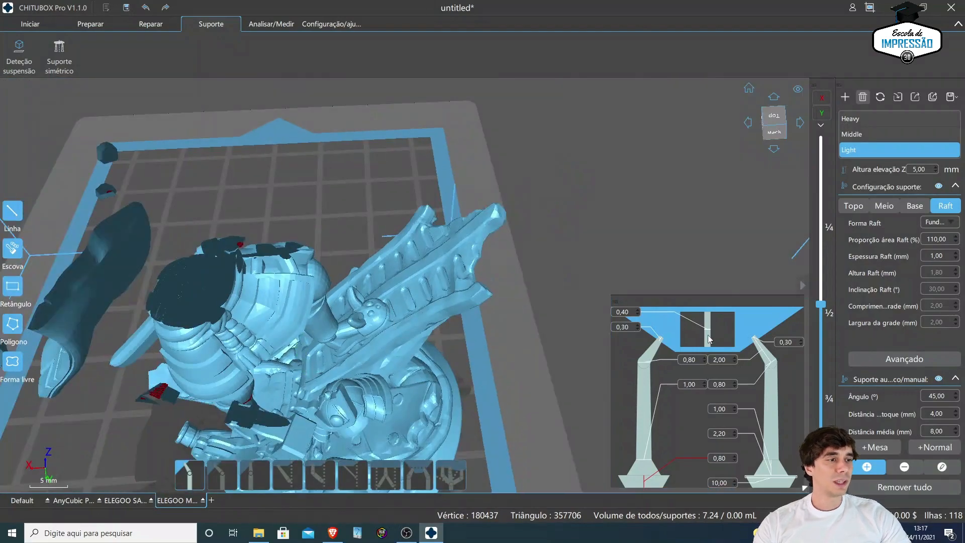
left_click_drag(823, 314, 821, 216)
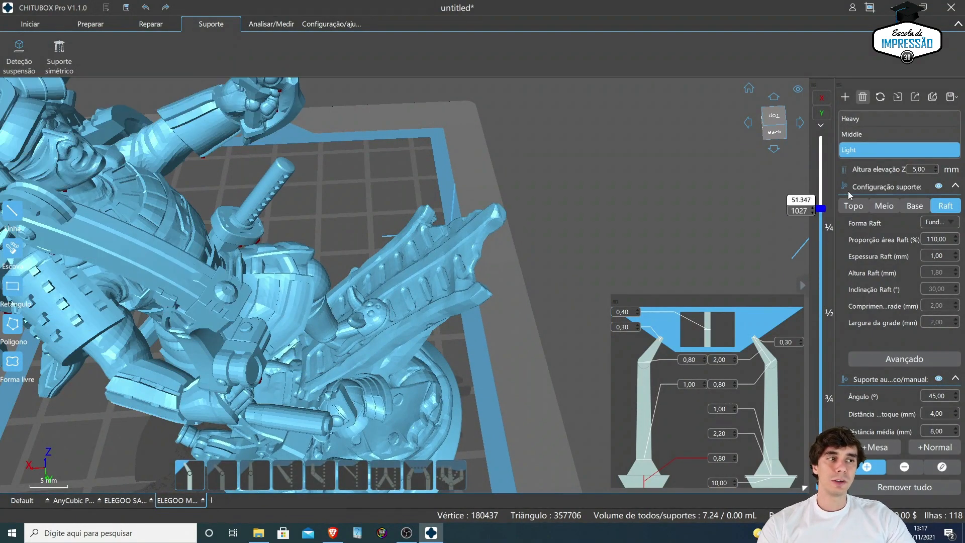
scroll(522, 195, "down", 3)
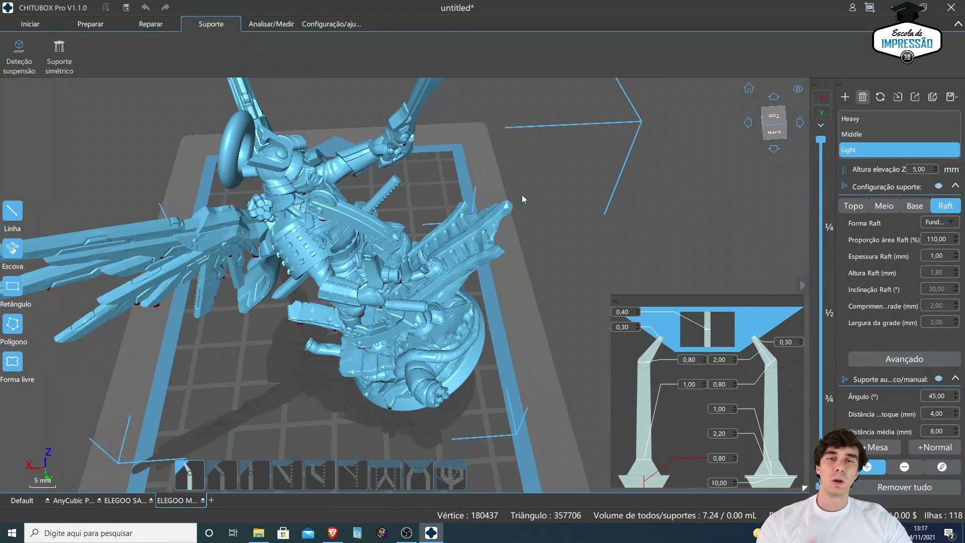
Step: Place individual Light supports on the red islands of the bow, armour skirt, forearm and jagged base debris
left_click_drag(541, 261, 523, 220)
scroll(523, 220, "up", 5)
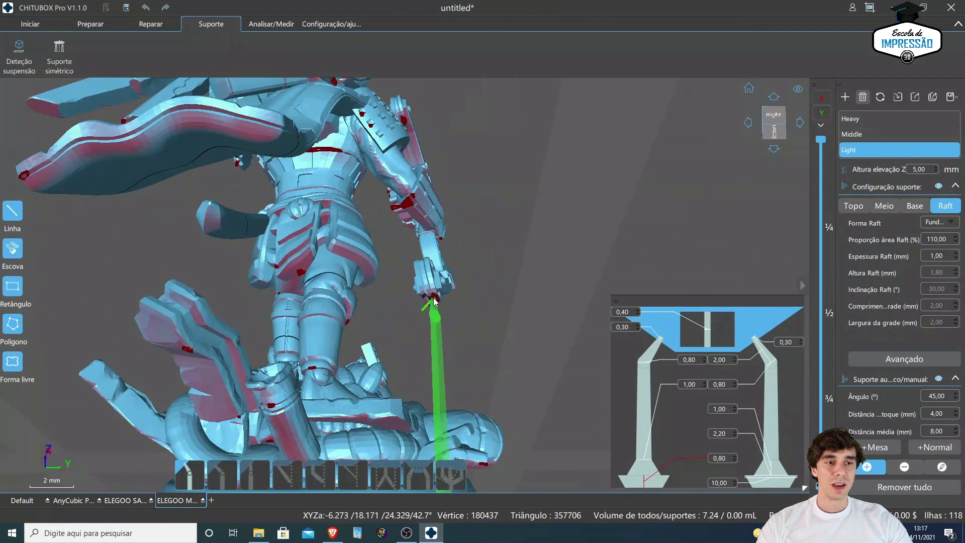
left_click(435, 300)
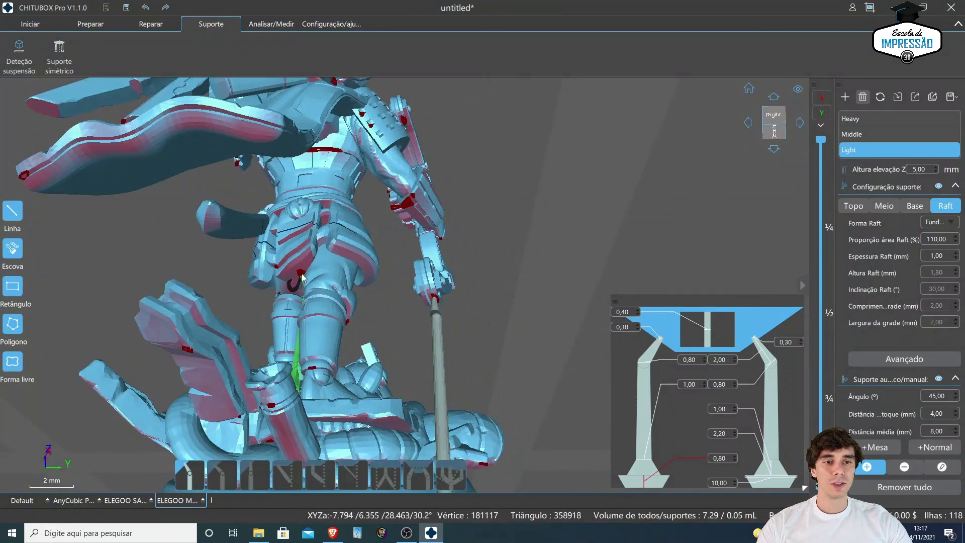
left_click(302, 276)
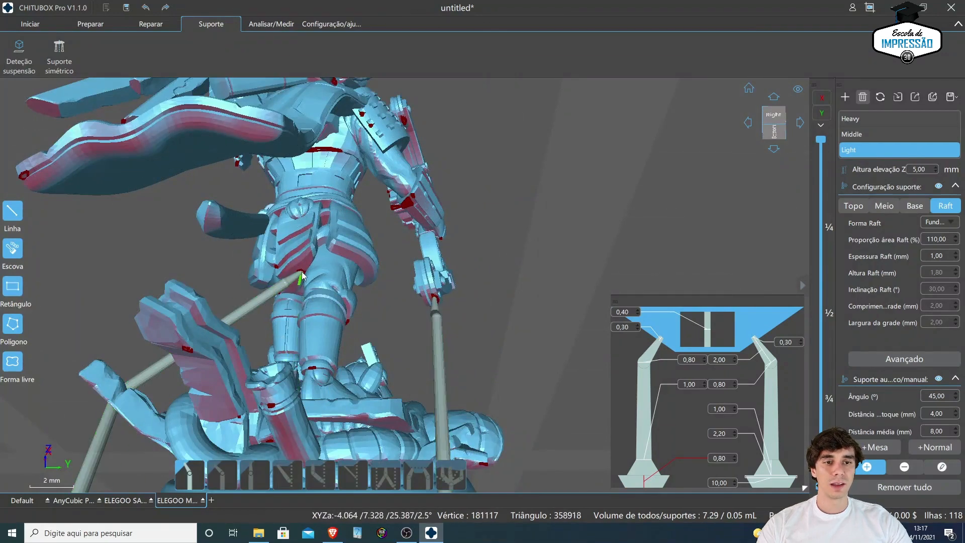
left_click(408, 206)
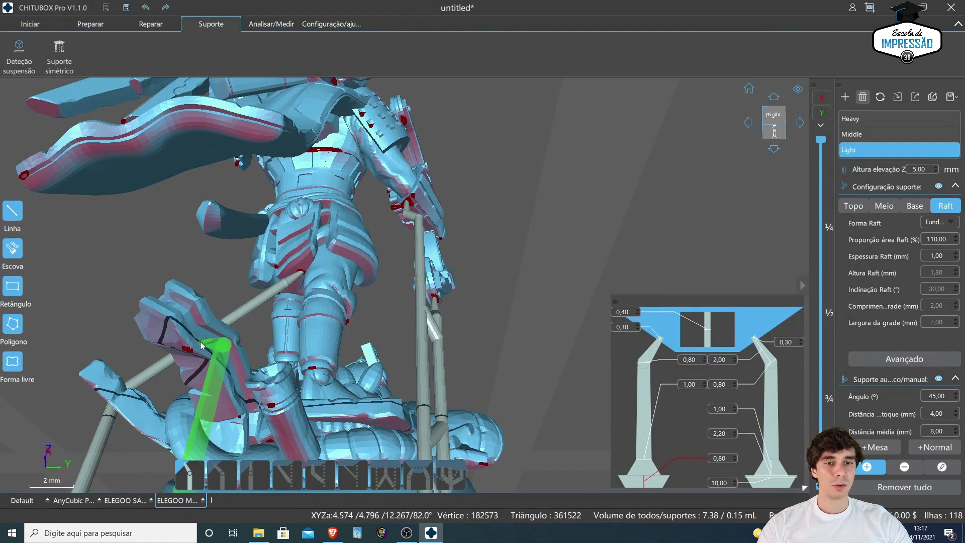
left_click(189, 352)
Step: Edit the slanted armour-skirt support: move its foot beside the debris support and raise its upper joint
scroll(514, 274, "down", 4)
right_click_drag(513, 273, 535, 338)
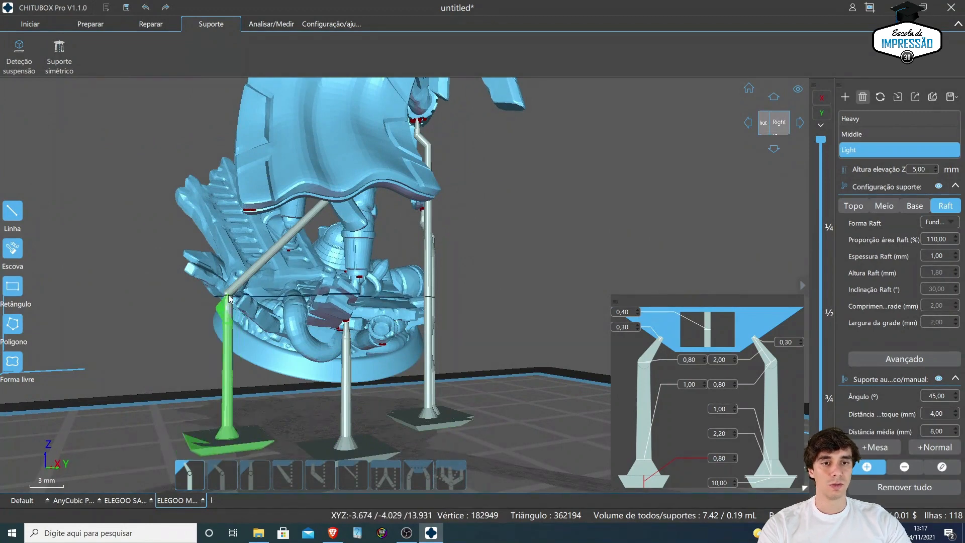
key("Tab")
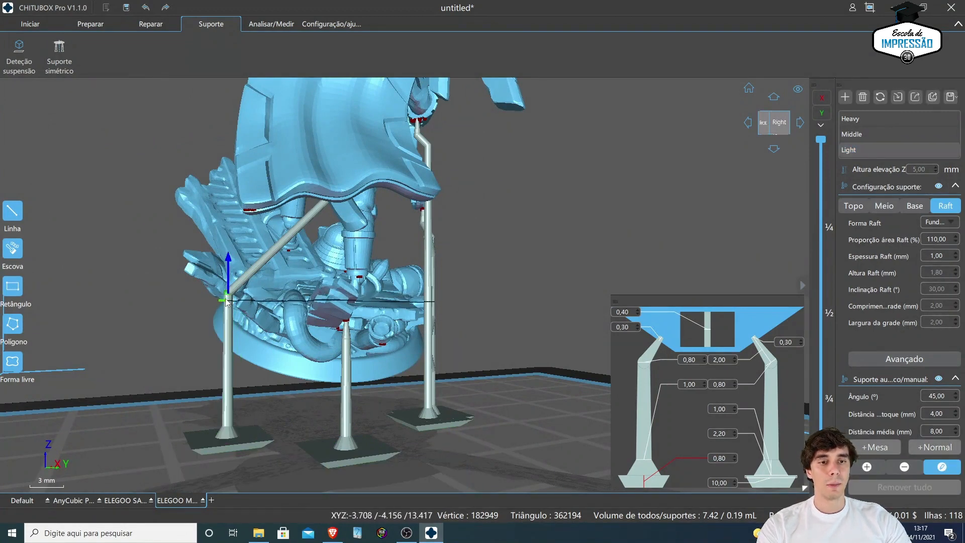
left_click(228, 431)
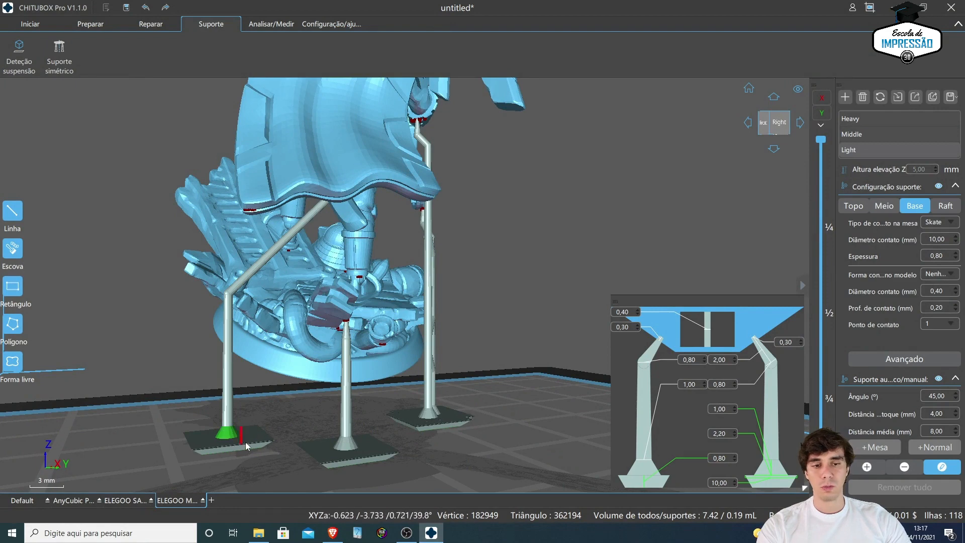
left_click_drag(249, 439, 326, 444)
left_click(409, 437)
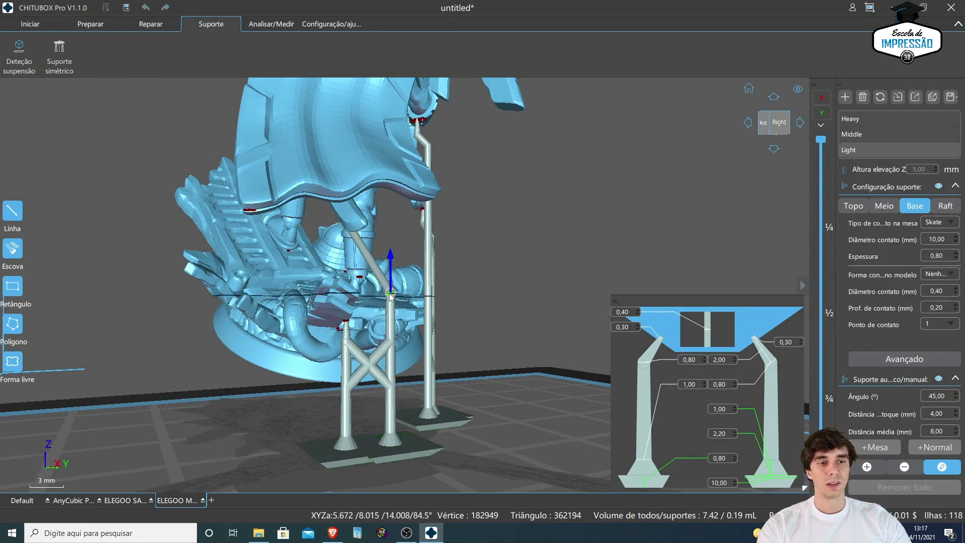
left_click_drag(389, 293, 389, 270)
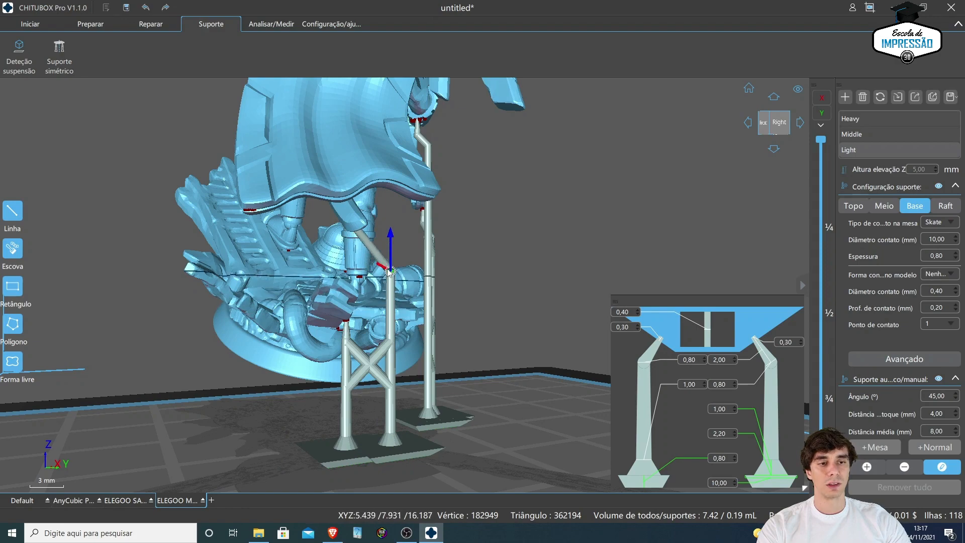
left_click_drag(502, 308, 442, 352)
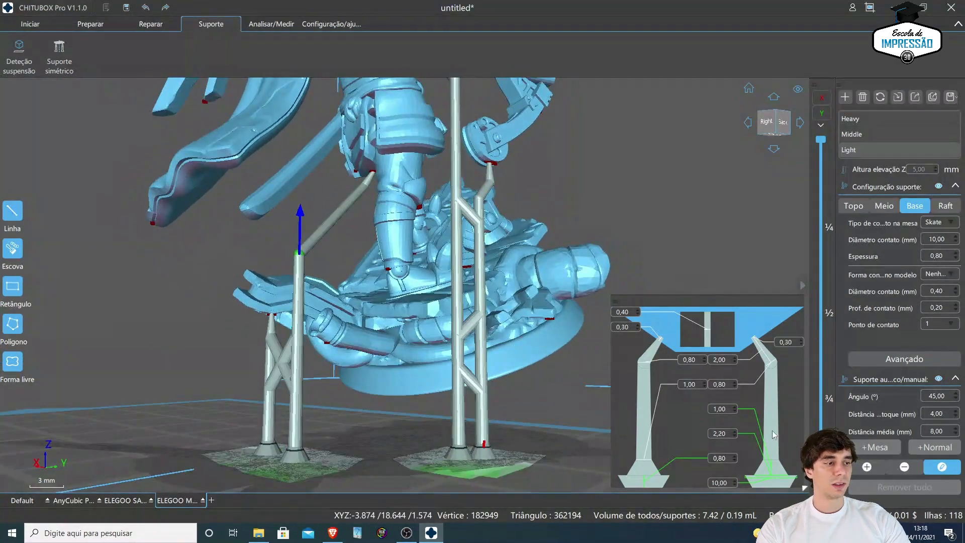
Step: Add a tree support with several branches along the outer part of the cape's lower edge
left_click(866, 466)
left_click(453, 481)
right_click_drag(568, 311, 578, 282)
right_click_drag(164, 234, 228, 209)
left_click(241, 202)
left_click(253, 202)
left_click(269, 197)
left_click(296, 189)
left_click(324, 191)
Step: Add a second branching tree support under the rest of the cape's edge and examine both trees
right_click_drag(326, 188, 324, 221)
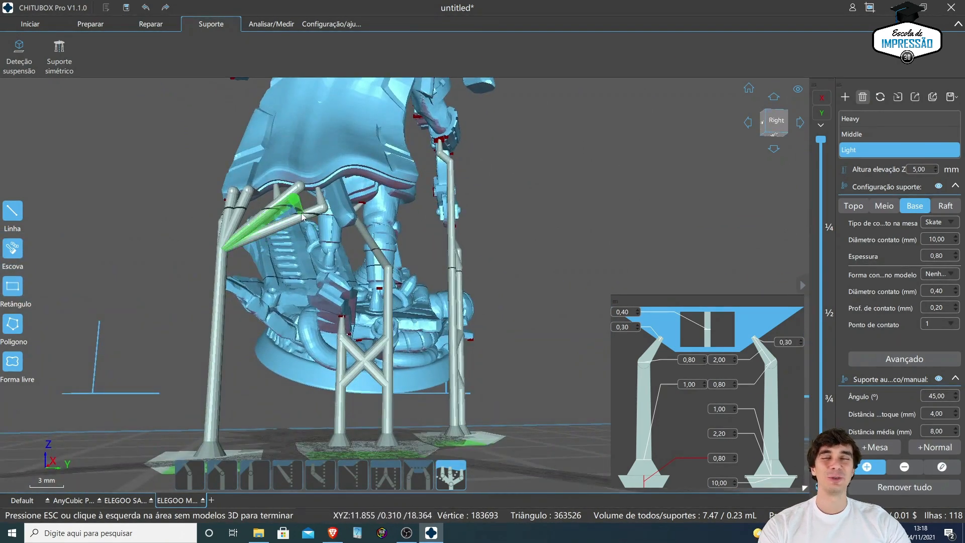
left_click(321, 193)
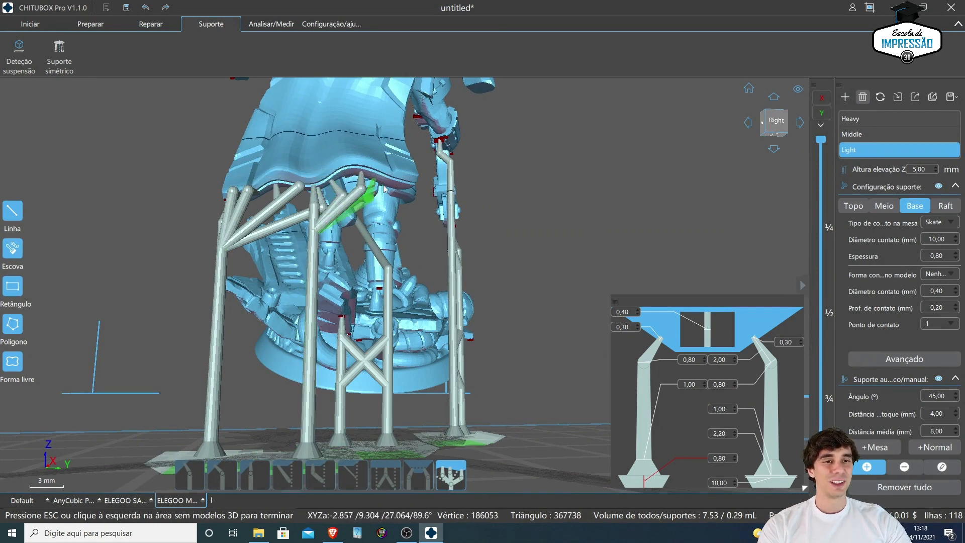
right_click_drag(395, 188, 358, 412)
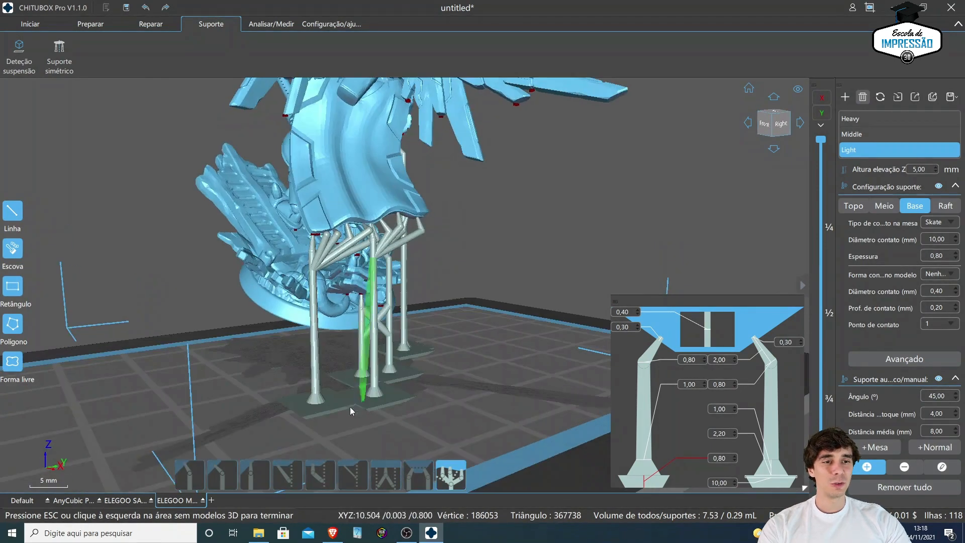
right_click_drag(487, 393, 470, 390)
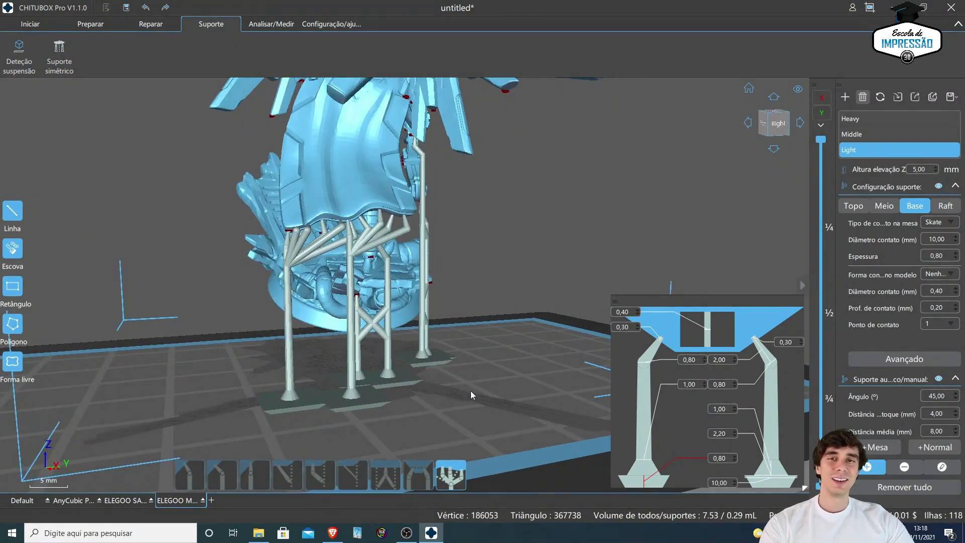
scroll(467, 392, "down", 3)
right_click_drag(494, 329, 362, 347)
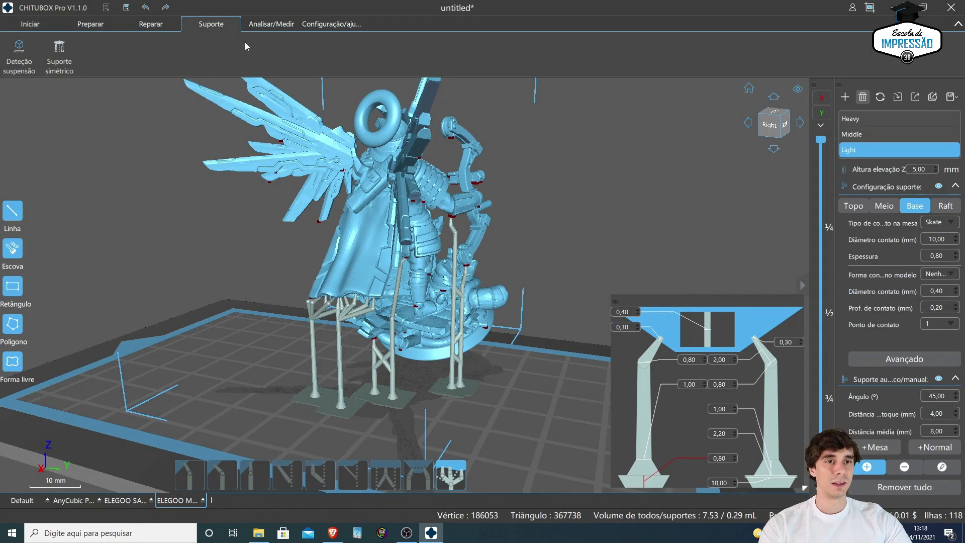
Step: Run collision detection on the samurai and calibration cube and apply the separation of colliding models
left_click(276, 23)
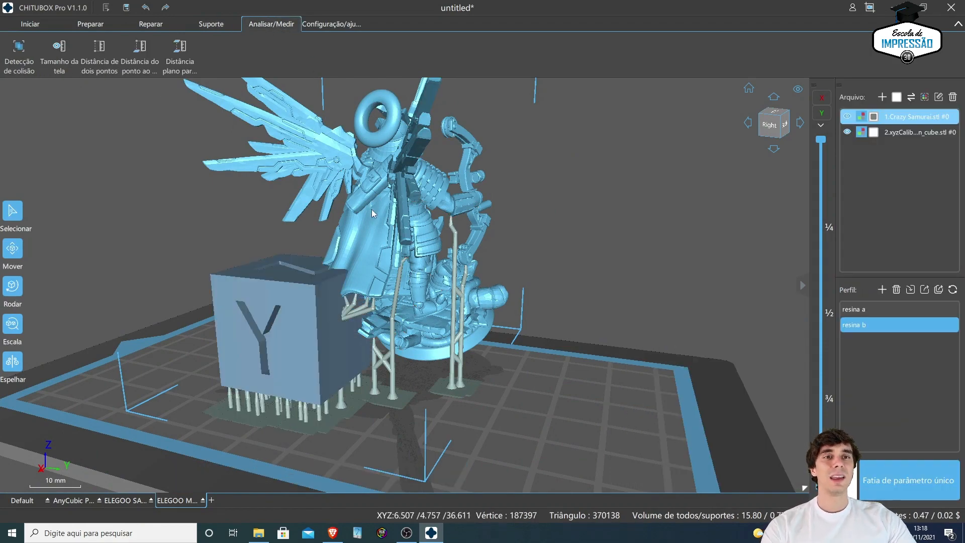
right_click_drag(417, 230, 322, 251)
left_click(19, 50)
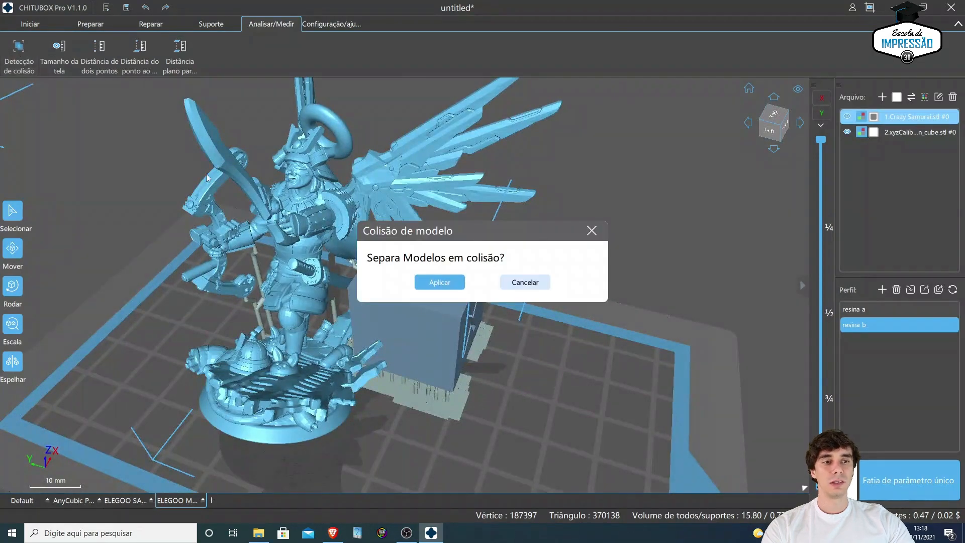
right_click_drag(514, 397, 180, 122)
left_click(535, 285)
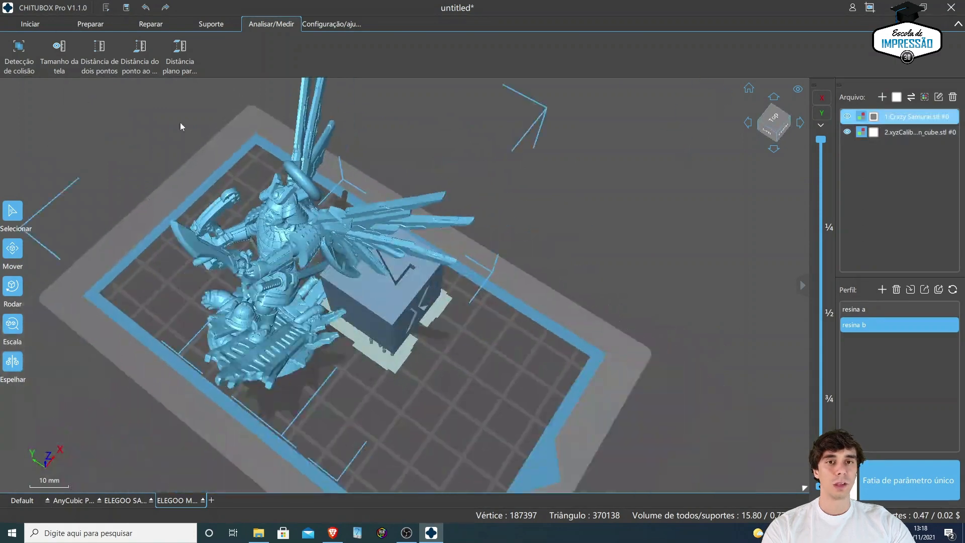
left_click(19, 47)
left_click(440, 281)
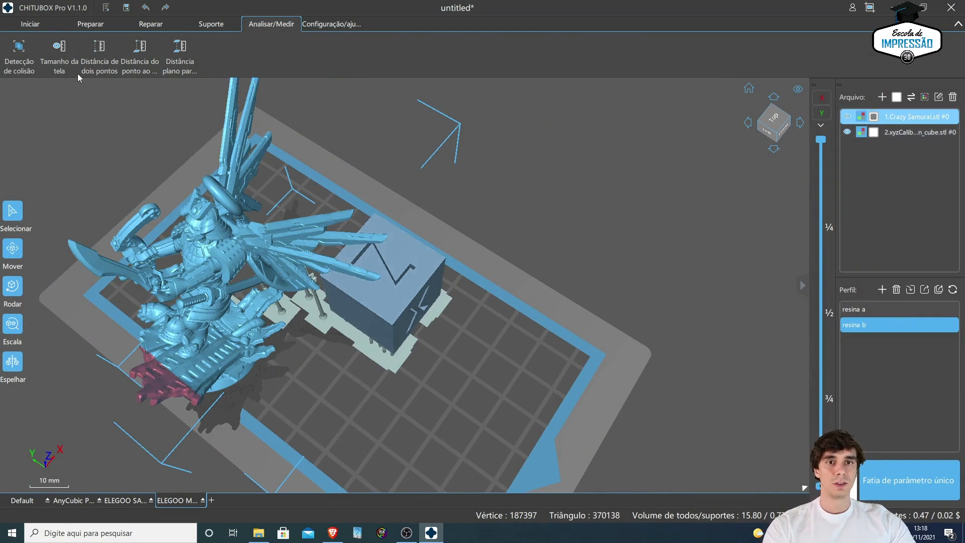
Step: Measure a two-point distance on the samurai's round base
left_click(100, 48)
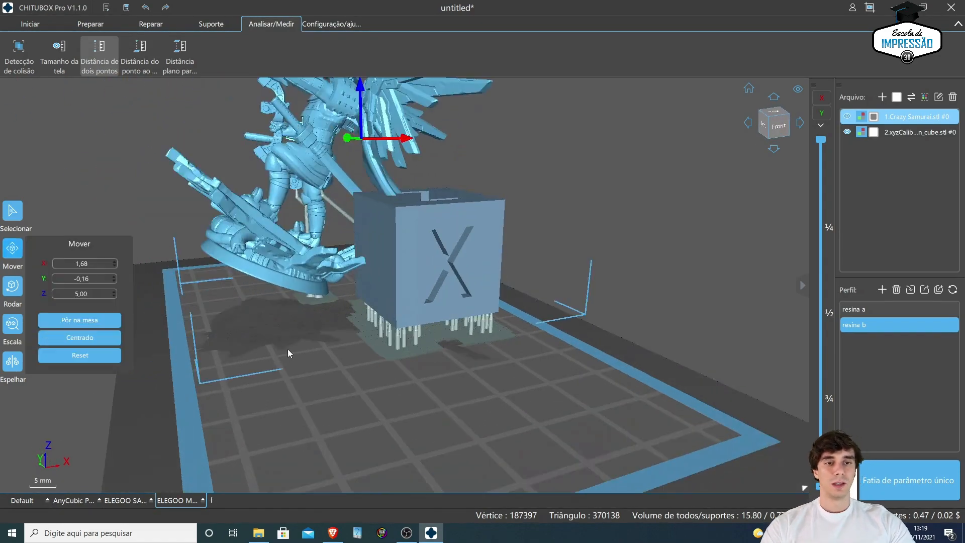
left_click_drag(429, 377, 651, 338)
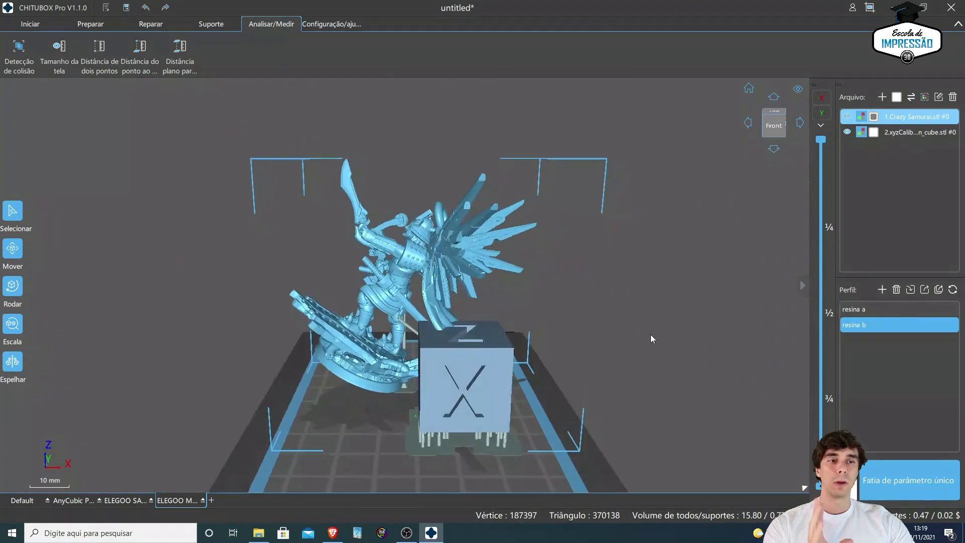
right_click_drag(609, 332, 626, 334)
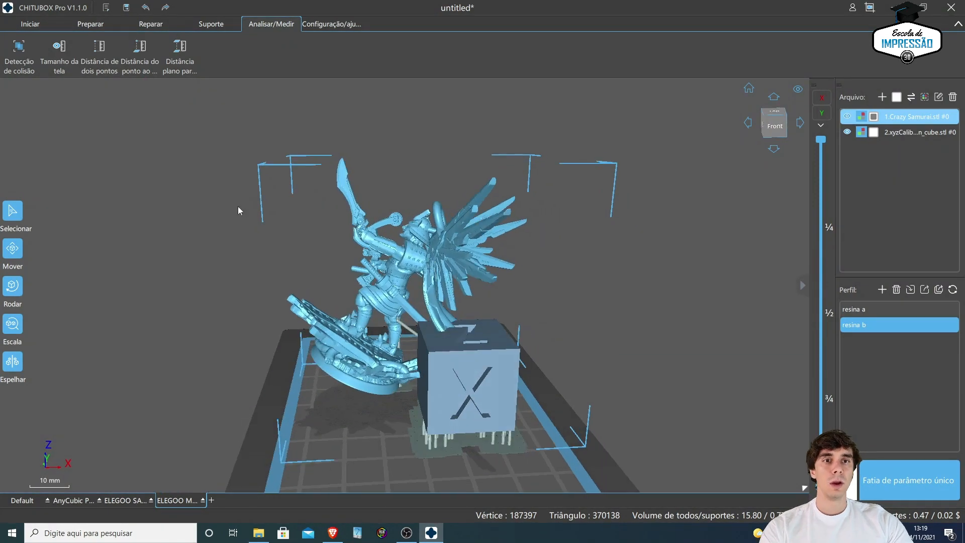
left_click(104, 62)
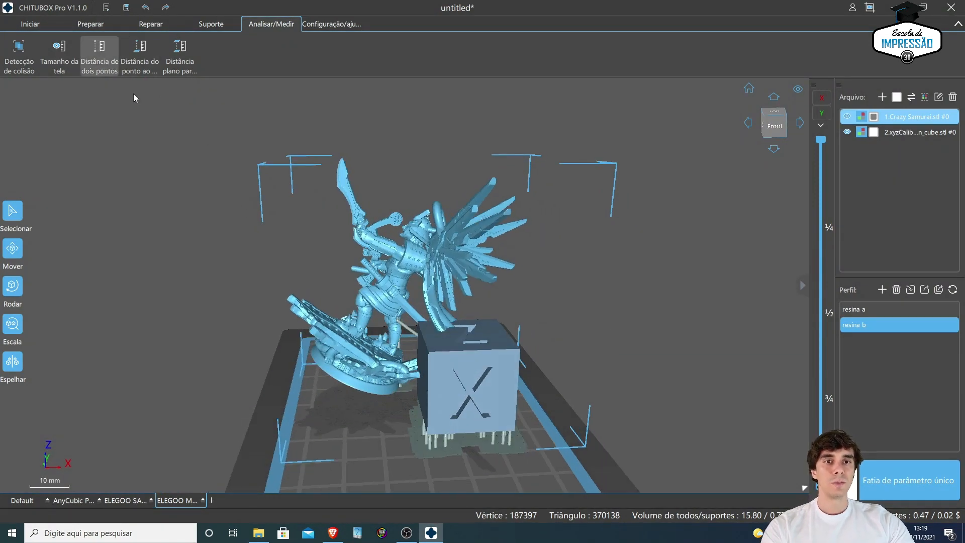
scroll(294, 336, "up", 3)
left_click(390, 433)
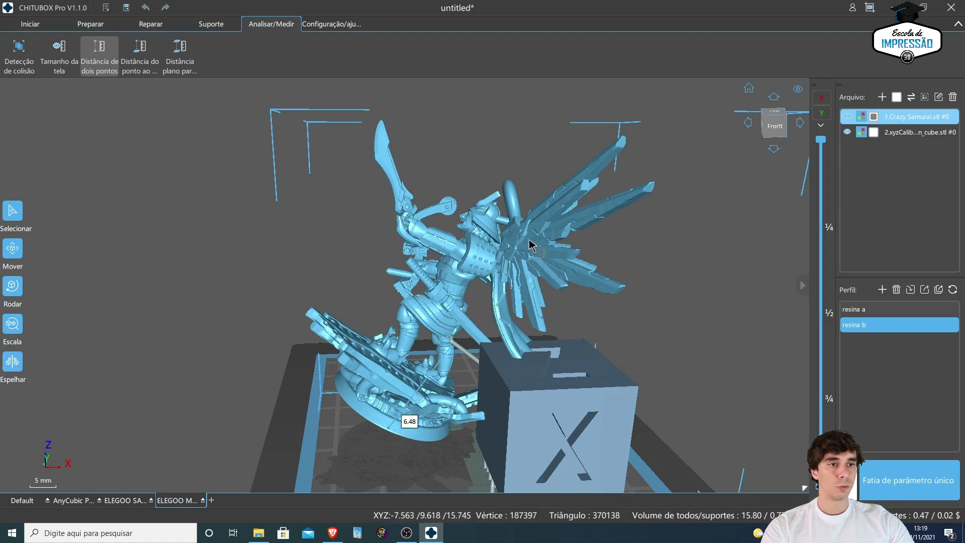
Step: Measure the two-point distance from the samurai's upper wing tip to its round base
left_click(623, 138)
right_click_drag(635, 142, 679, 138)
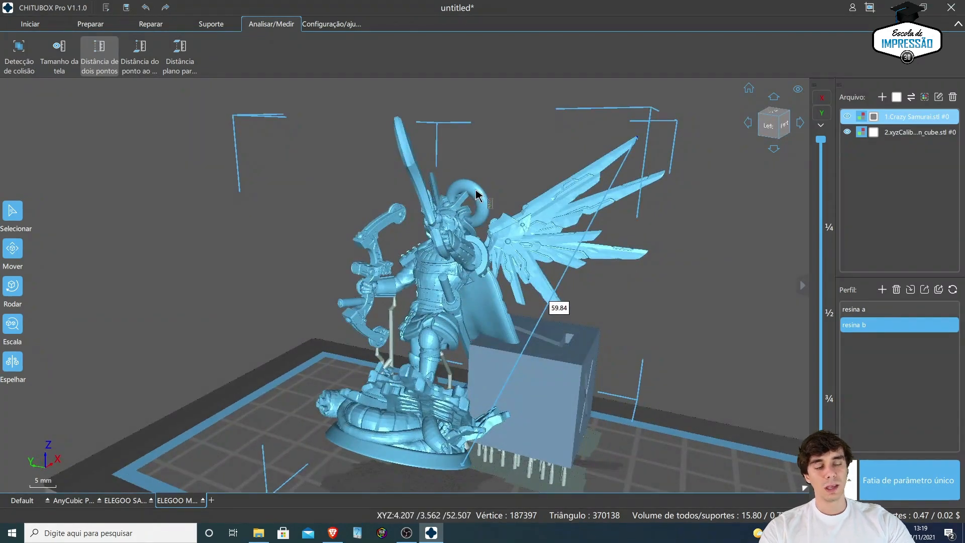
left_click(440, 463)
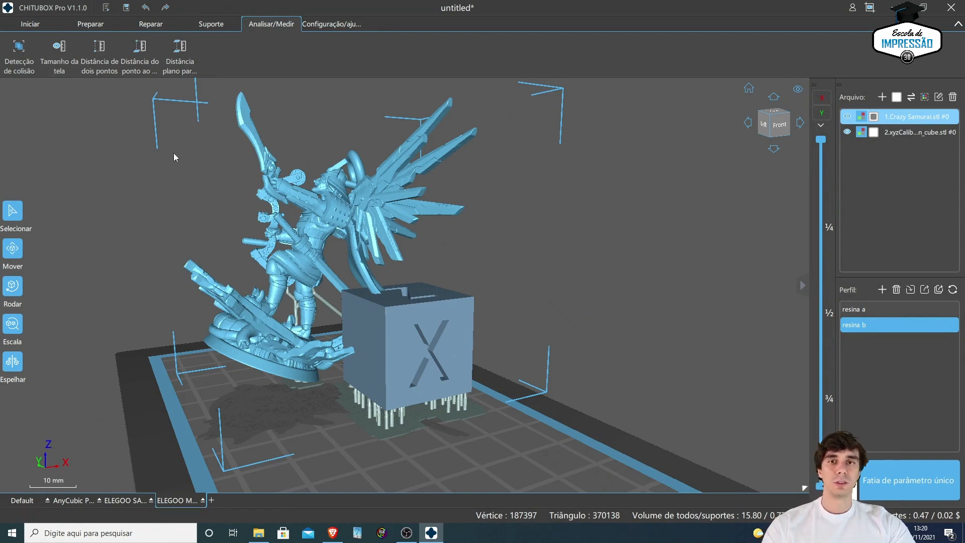
Step: Review the keyboard shortcuts for selection, editing, view, support and help
left_click(332, 26)
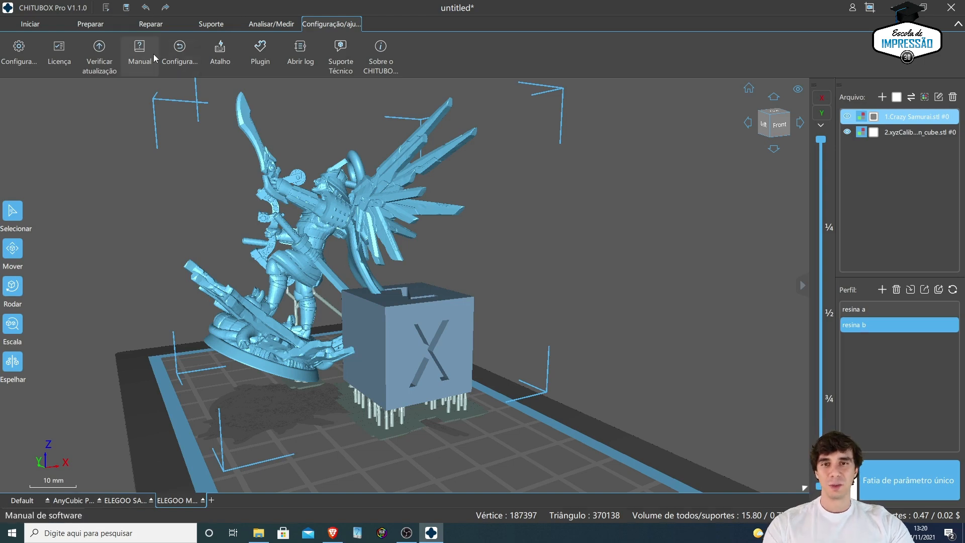
left_click(219, 60)
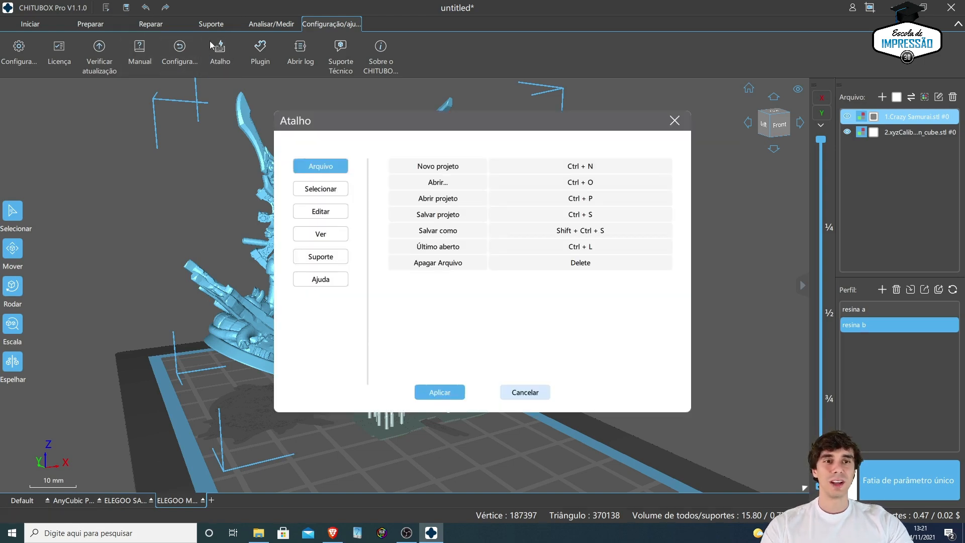
left_click(329, 187)
left_click(338, 210)
left_click(339, 234)
left_click(331, 259)
left_click(330, 278)
left_click(326, 257)
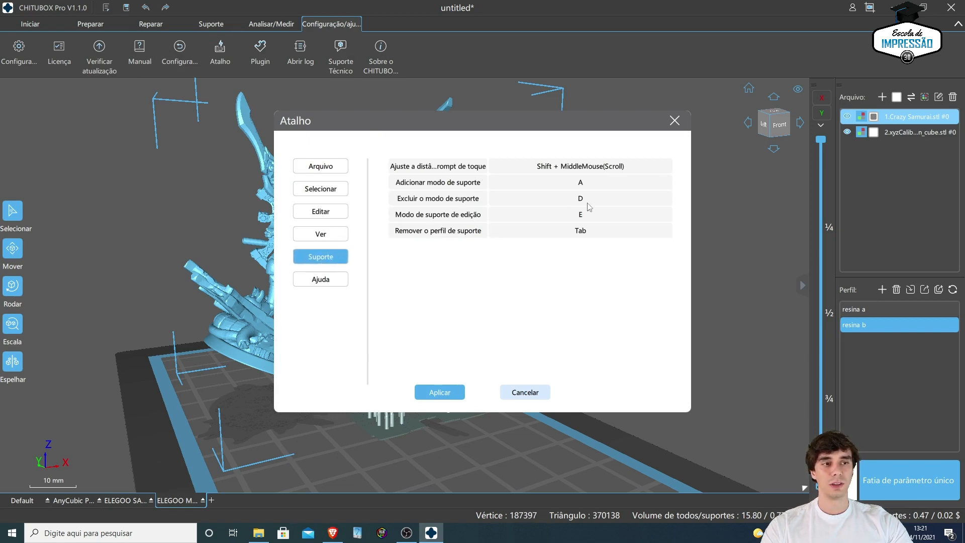
left_click(672, 127)
Step: Slice the samurai model with the single-parameter slicing option
right_click_drag(672, 128, 674, 186)
scroll(674, 187, "down", 2)
right_click_drag(647, 336, 661, 315)
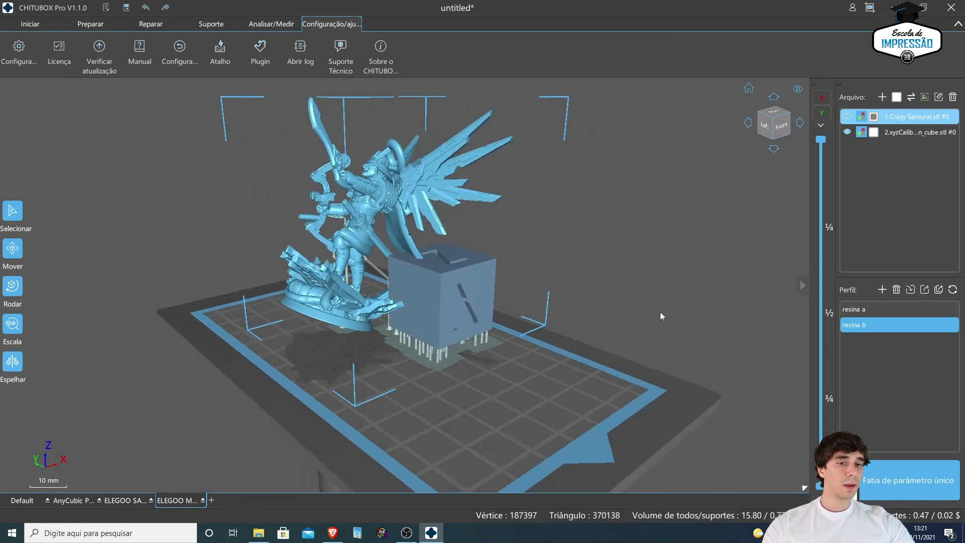
left_click(27, 24)
right_click_drag(144, 209, 355, 291)
left_click_drag(442, 291, 596, 321)
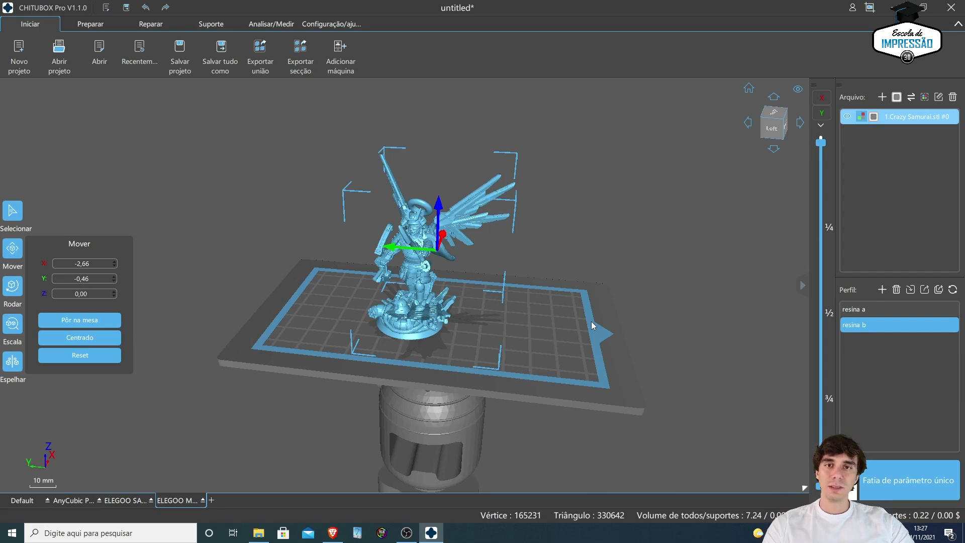
left_click(908, 484)
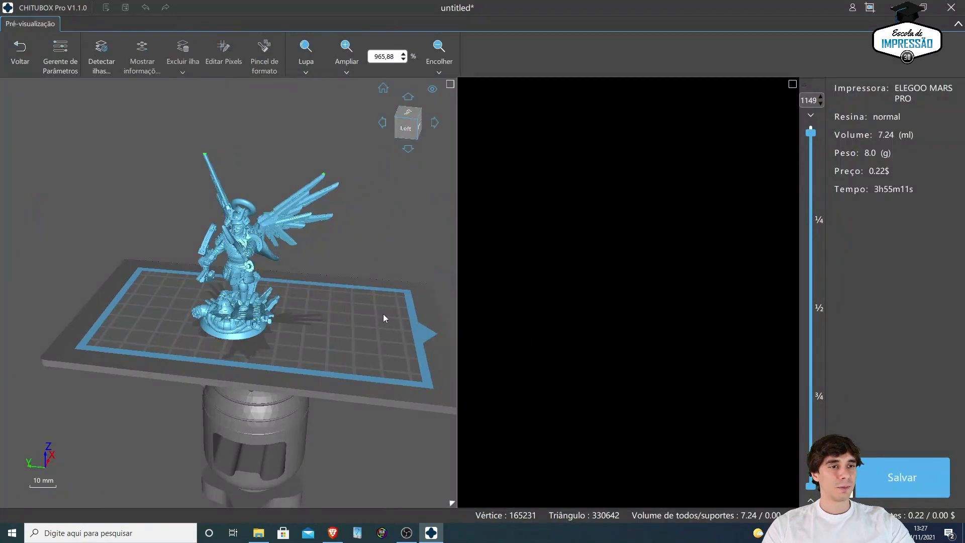
Step: Raise the layer preview to layer 1161 and review the print parameters of the sliced samurai
scroll(383, 314, "up", 3)
right_click_drag(276, 288, 329, 313)
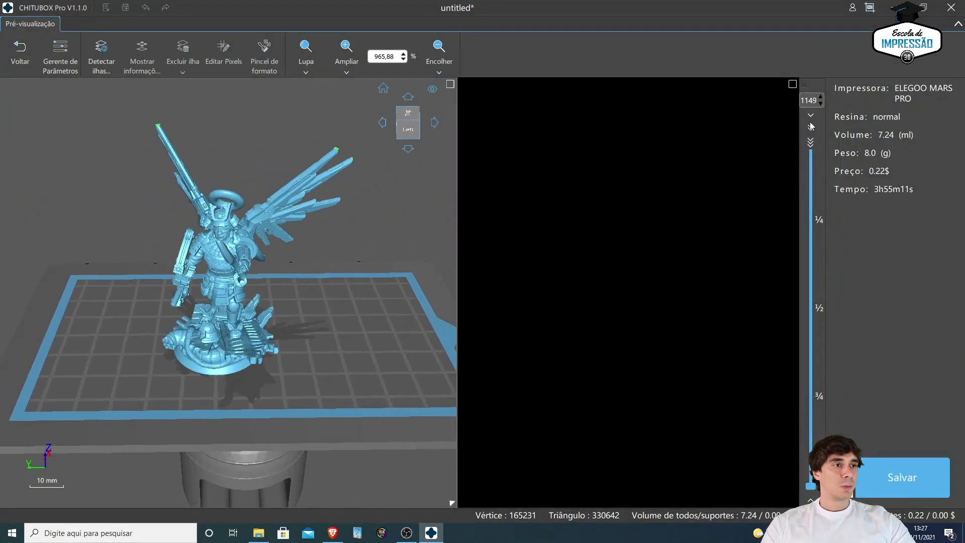
mouse_move(810, 132)
left_mouse_down()
mouse_move(811, 266)
mouse_move(811, 128)
left_mouse_up()
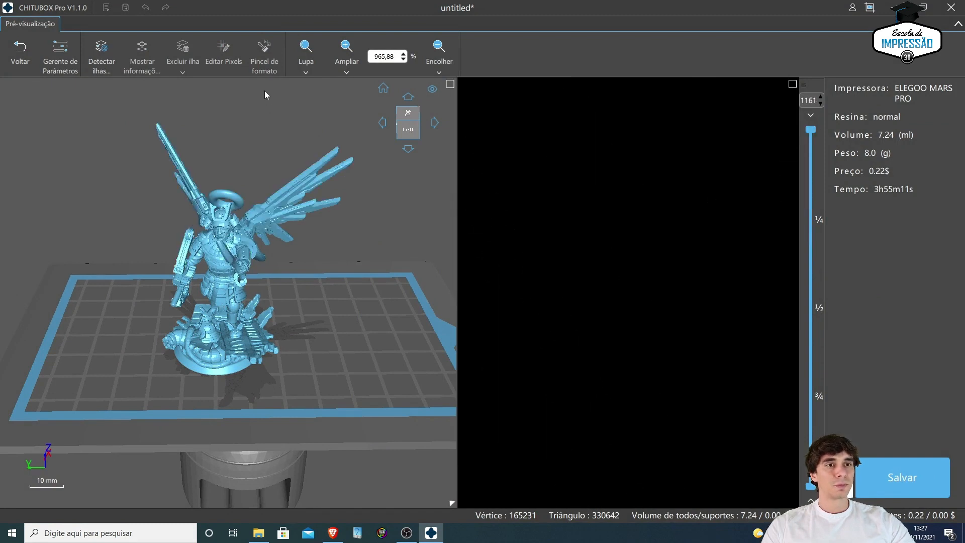
left_click(447, 50)
left_click(446, 50)
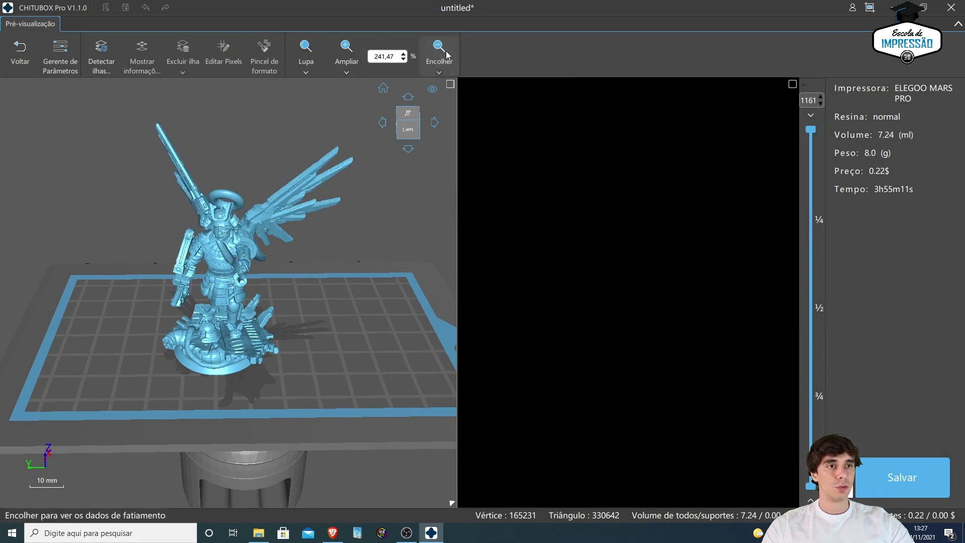
left_click(445, 51)
mouse_move(811, 129)
left_mouse_down()
mouse_move(812, 213)
mouse_move(811, 129)
left_mouse_up()
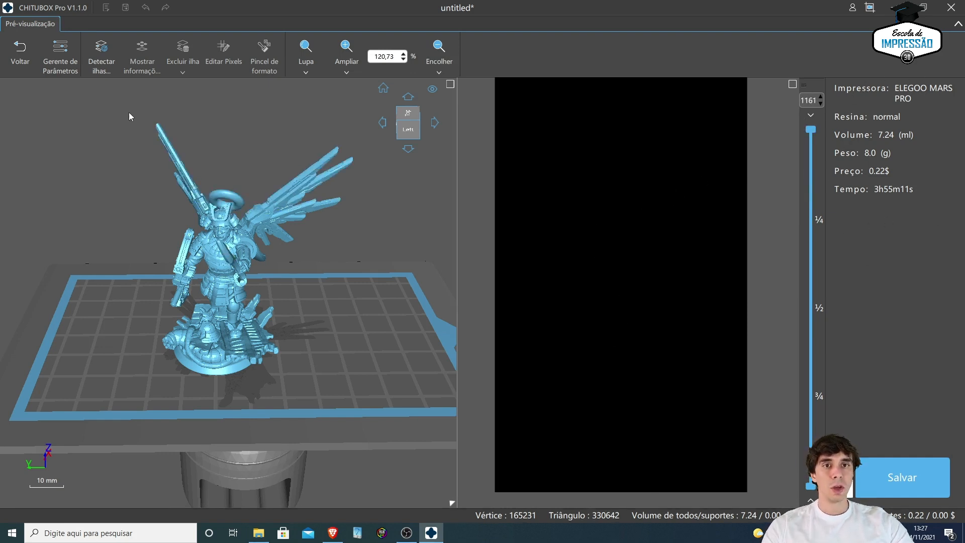
left_click(60, 55)
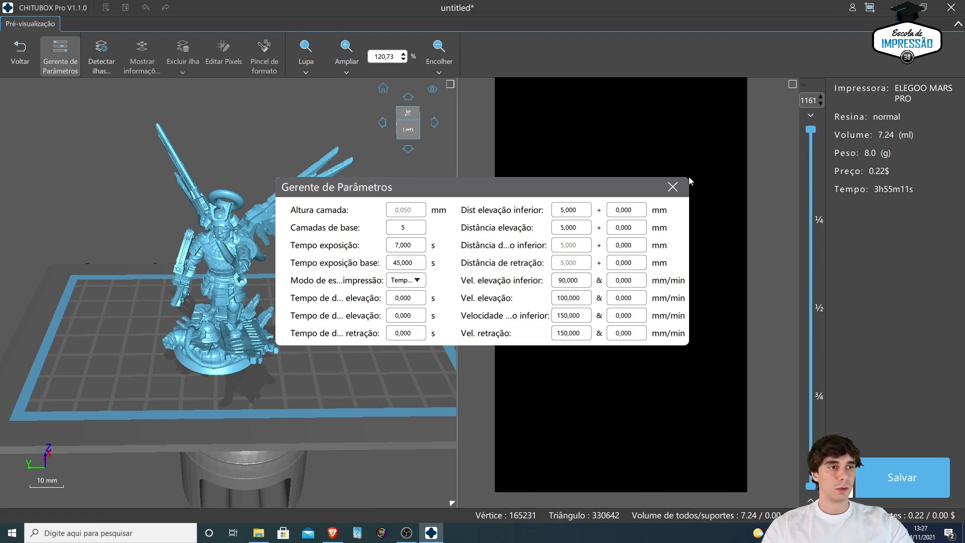
left_click(674, 188)
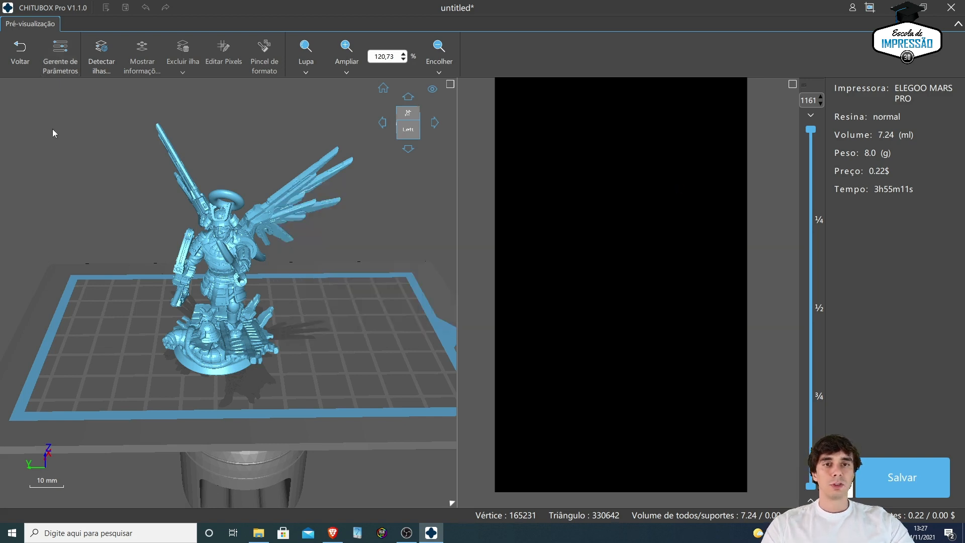
Step: Run island detection on the sliced samurai and examine the layer 39 island in the 3D and pixel views
left_click(102, 52)
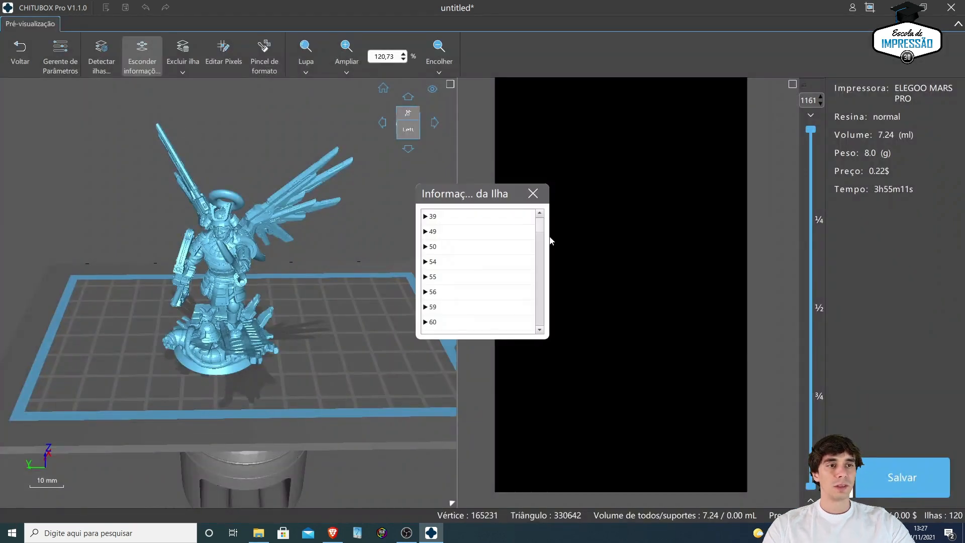
left_click_drag(542, 249, 528, 211)
left_click(425, 217)
left_click(452, 231)
left_click_drag(464, 192, 381, 217)
scroll(295, 308, "up", 3)
right_click_drag(225, 369, 308, 415)
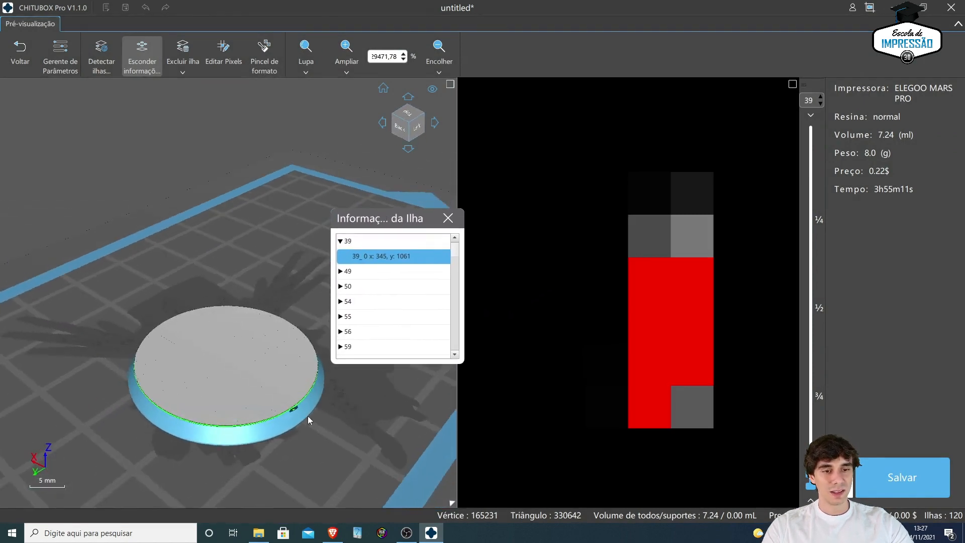
scroll(304, 421, "up", 4)
scroll(262, 376, "up", 3)
scroll(282, 364, "down", 3)
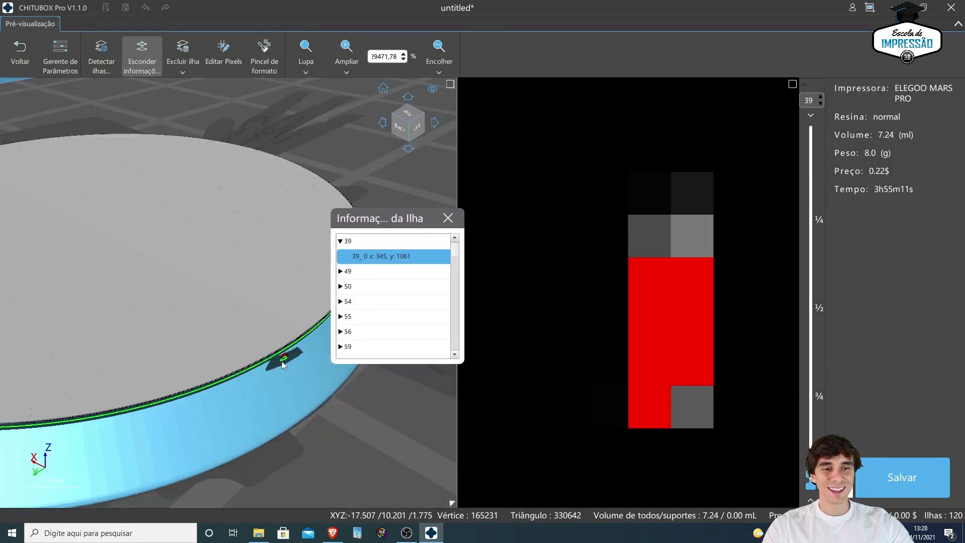
scroll(284, 363, "down", 3)
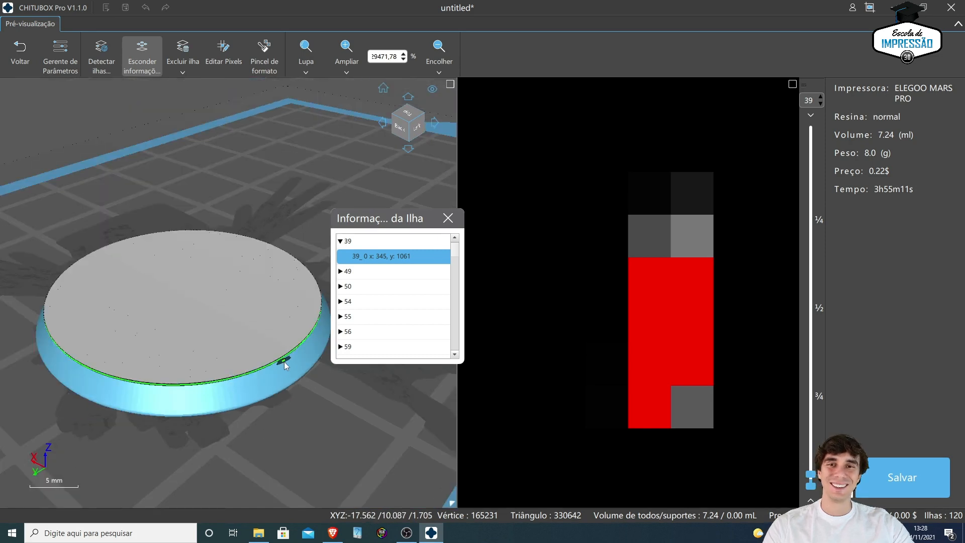
scroll(284, 361, "down", 2)
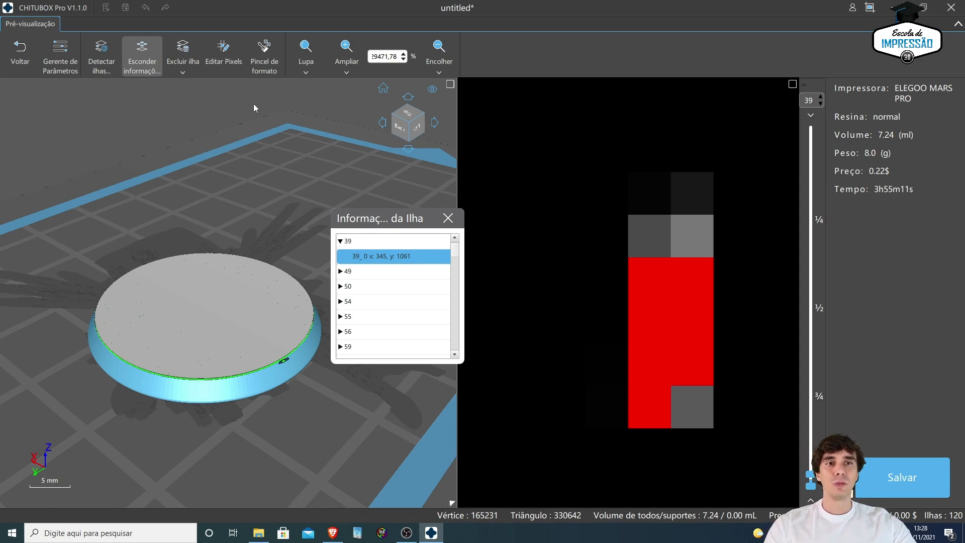
Step: Erase the island's pixels on layer 39 with pixel editing
left_click(224, 56)
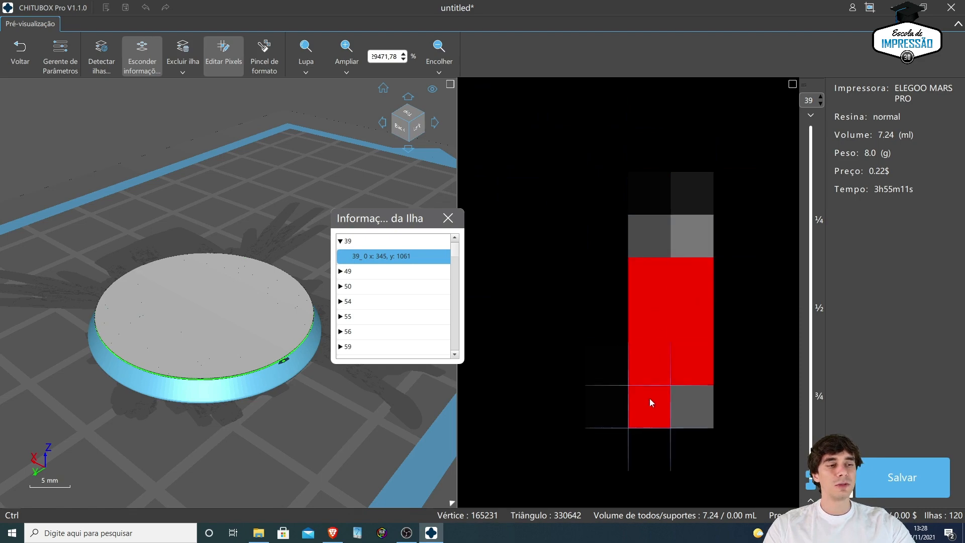
mouse_move(643, 409)
left_mouse_down("ctrl")
mouse_move(668, 215)
mouse_move(689, 440)
mouse_move(661, 405)
left_mouse_up("ctrl")
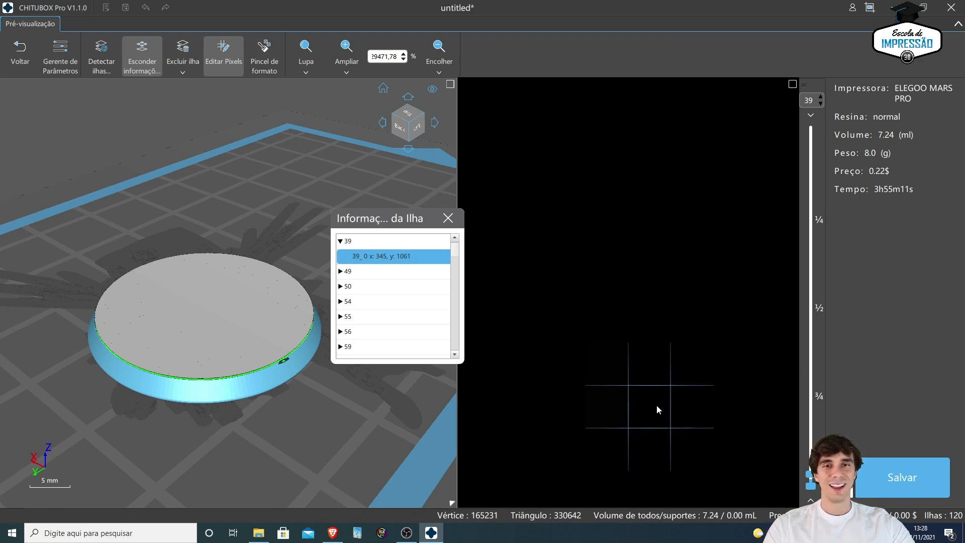
Step: Paint a pixel bridge connecting the layer 49 island to the main body, and trim the bridge narrower
left_click(340, 272)
left_click(376, 286)
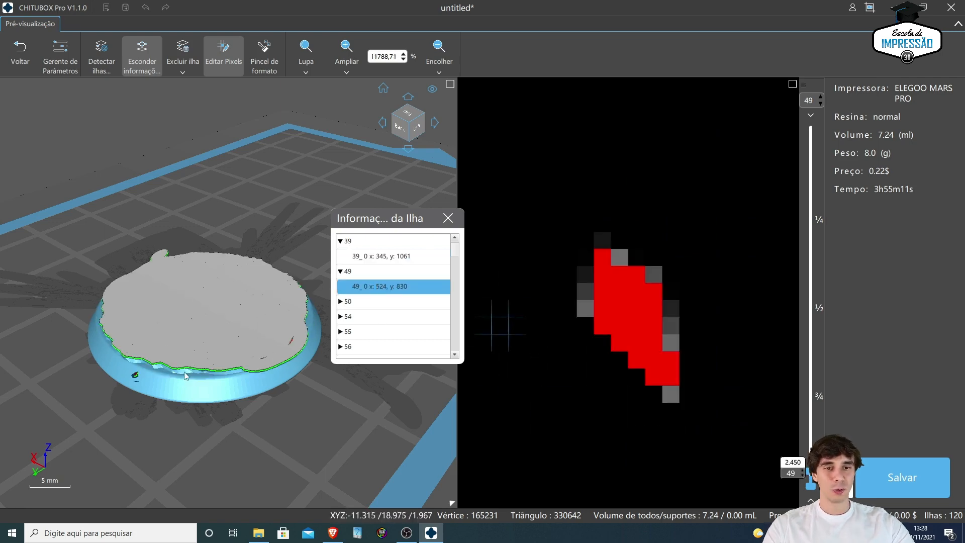
scroll(630, 325, "down", 1)
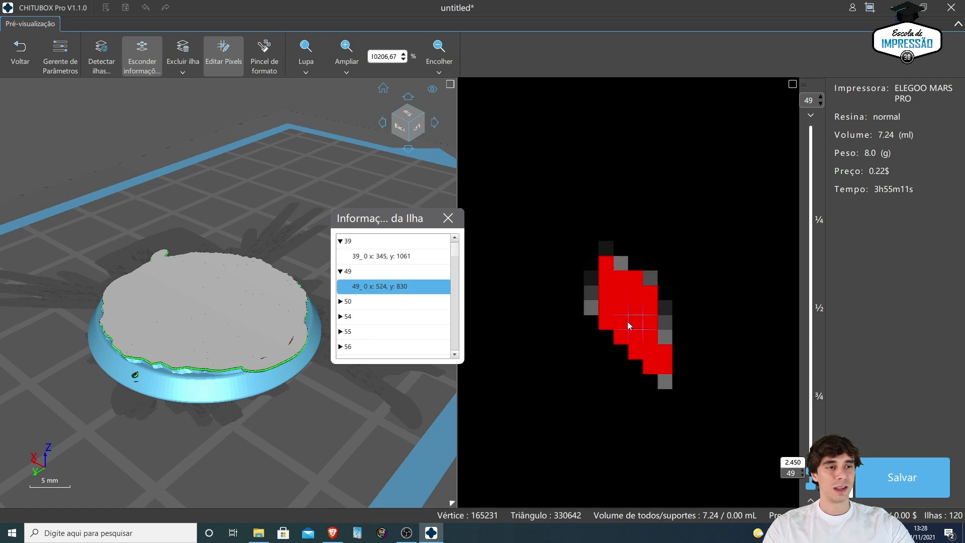
scroll(628, 324, "down", 7)
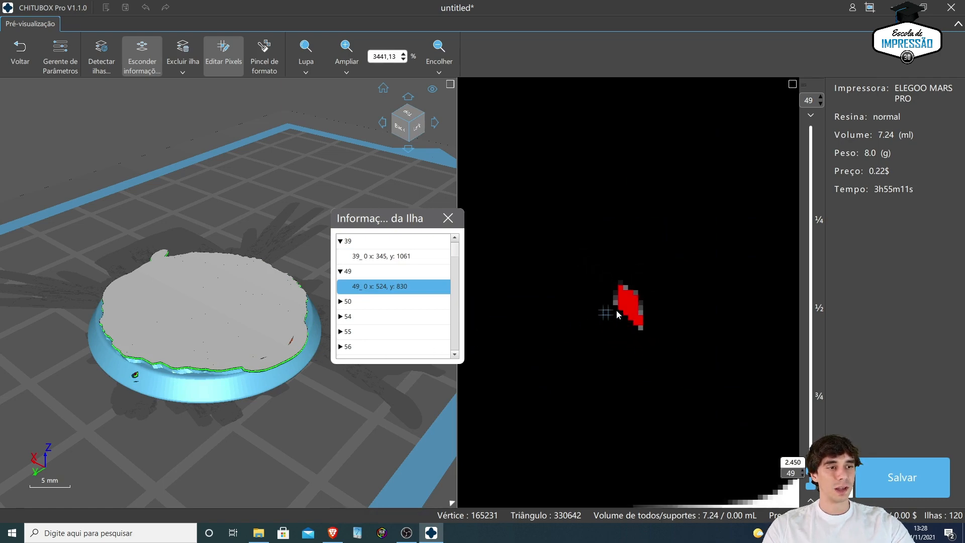
scroll(618, 307, "down", 2)
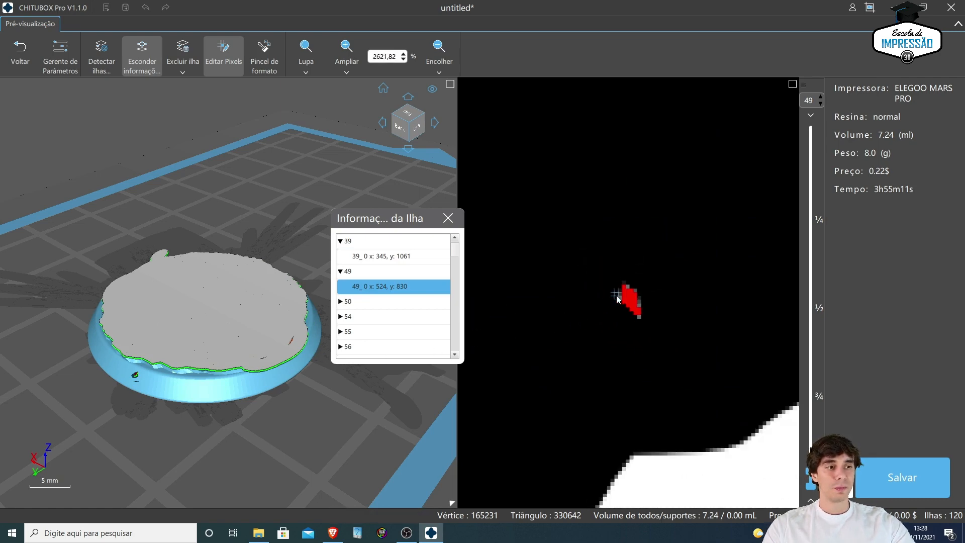
scroll(618, 297, "down", 8)
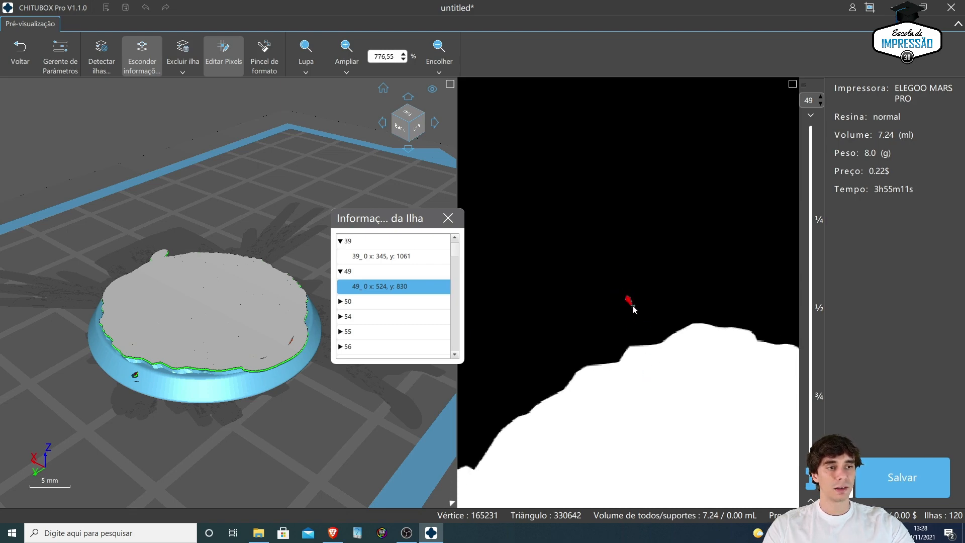
left_click_drag(646, 355, 640, 330)
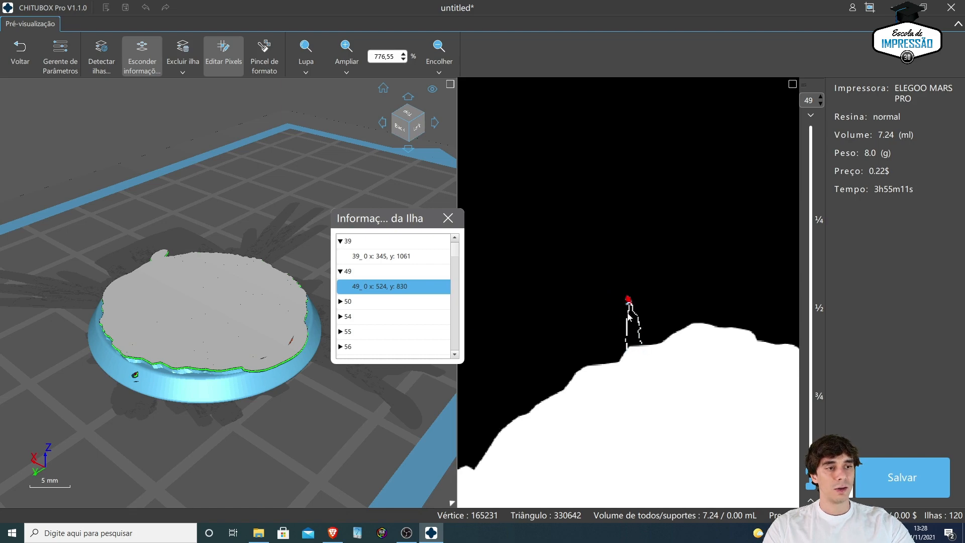
scroll(632, 342, "up", 1)
mouse_move(639, 347)
left_mouse_down()
mouse_move(632, 317)
mouse_move(635, 325)
left_mouse_up()
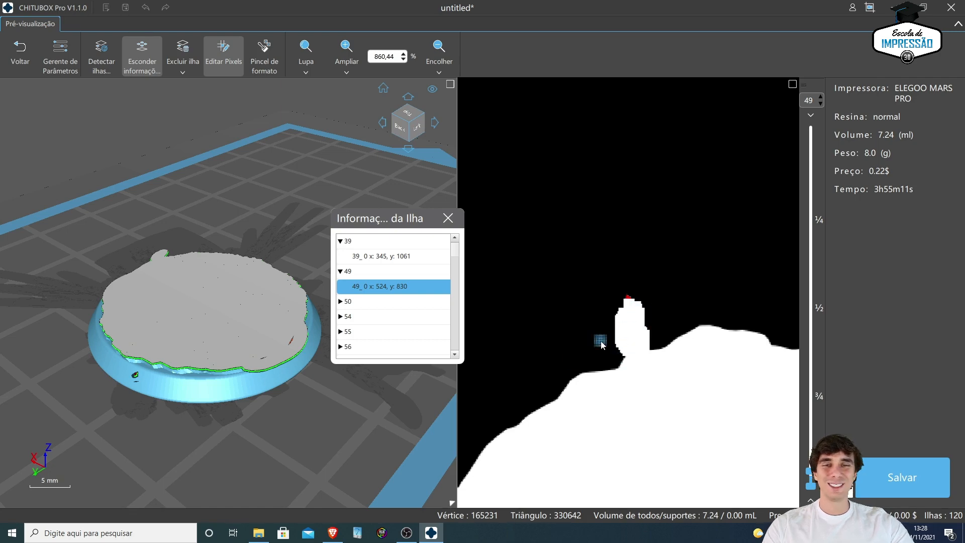
mouse_move(619, 360)
left_mouse_down()
mouse_move(623, 315)
mouse_move(613, 324)
mouse_move(629, 311)
mouse_move(645, 314)
mouse_move(652, 348)
left_mouse_up()
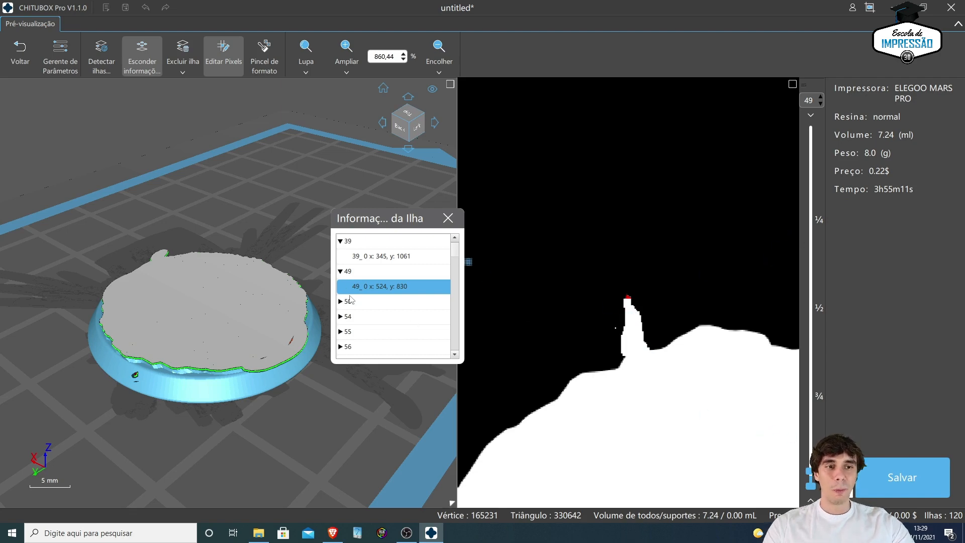
Step: Paint pixels on layer 50 to join its island to the neighbouring solid area
left_click(340, 301)
left_click(361, 316)
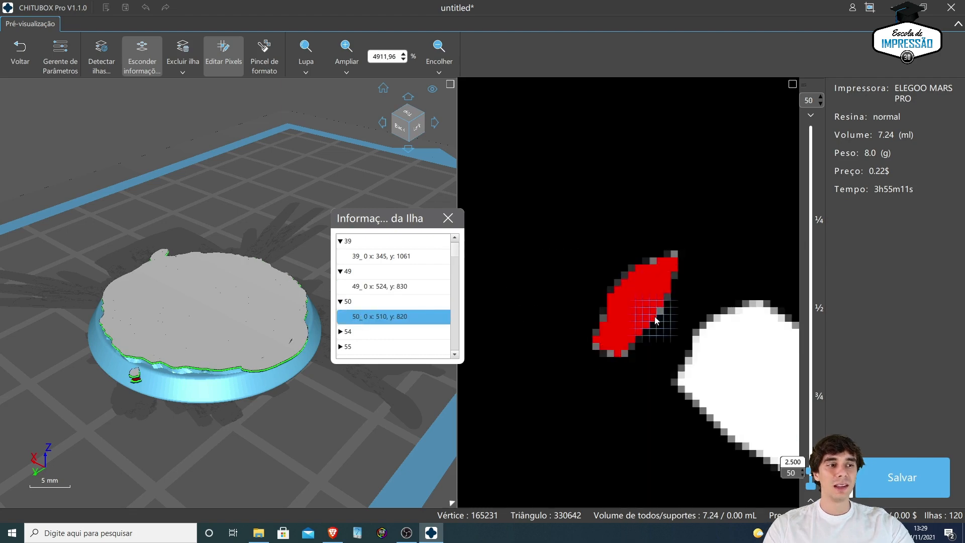
mouse_move(691, 347)
left_mouse_down()
mouse_move(696, 359)
mouse_move(653, 322)
mouse_move(717, 305)
mouse_move(688, 329)
mouse_move(674, 309)
mouse_move(648, 324)
left_mouse_up()
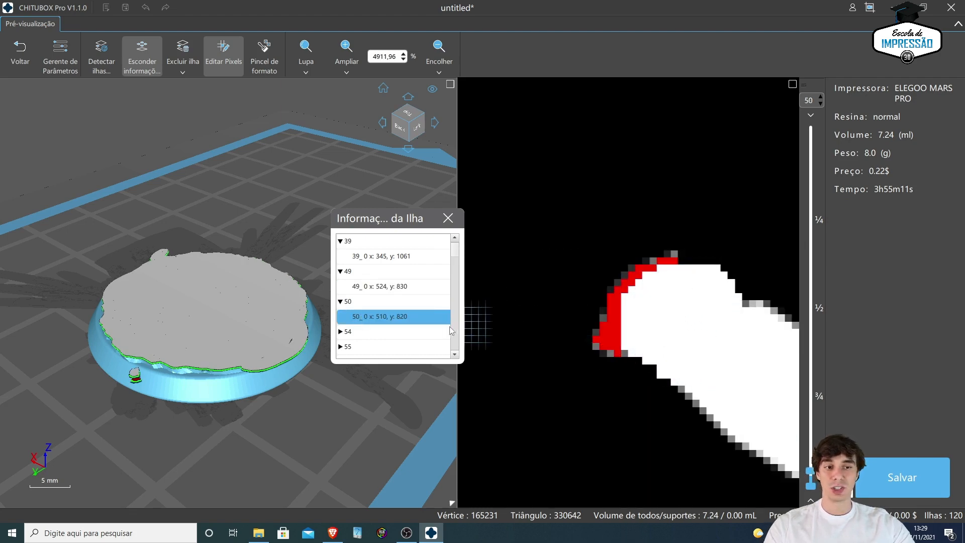
Step: Examine the island on layer 54 and close the island information
left_click(340, 331)
left_click(372, 347)
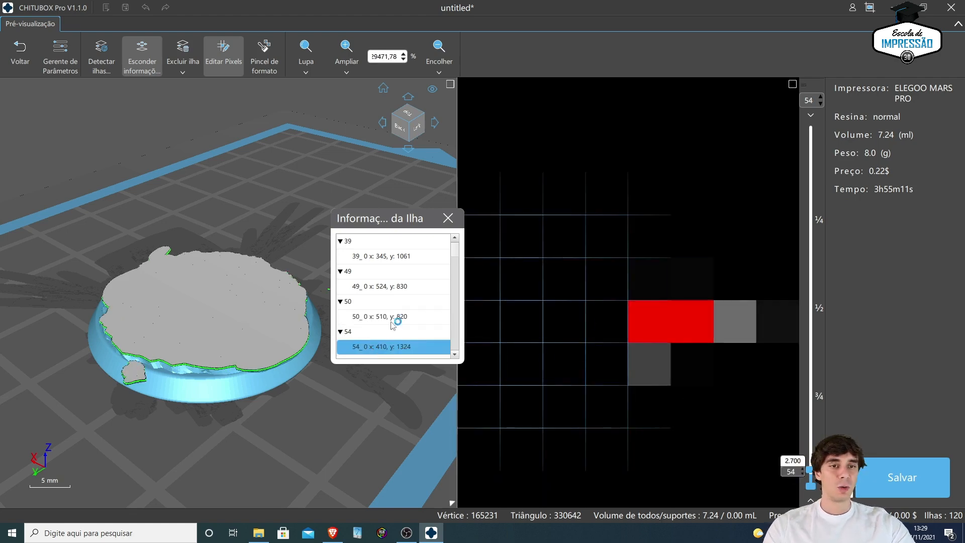
scroll(388, 382, "down", 3)
scroll(388, 382, "down", 2)
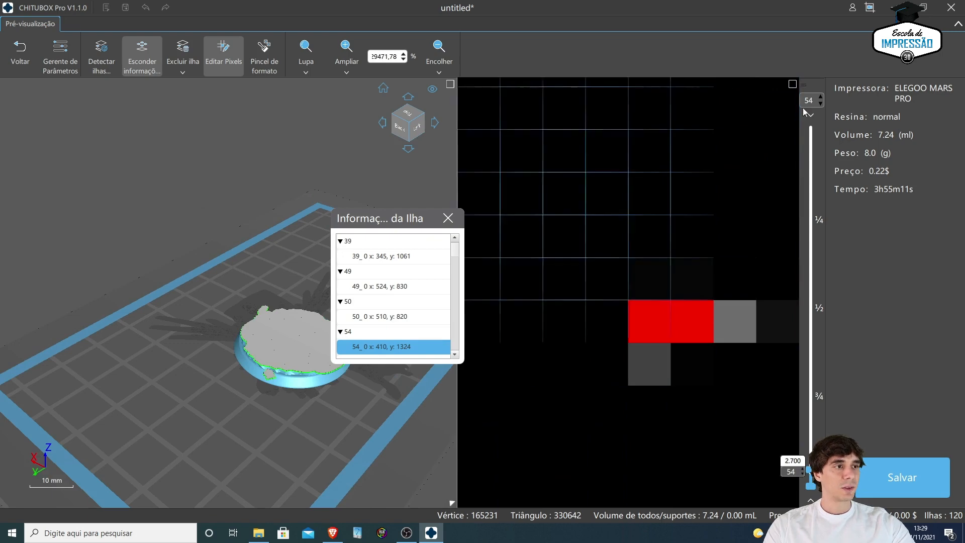
left_click(448, 218)
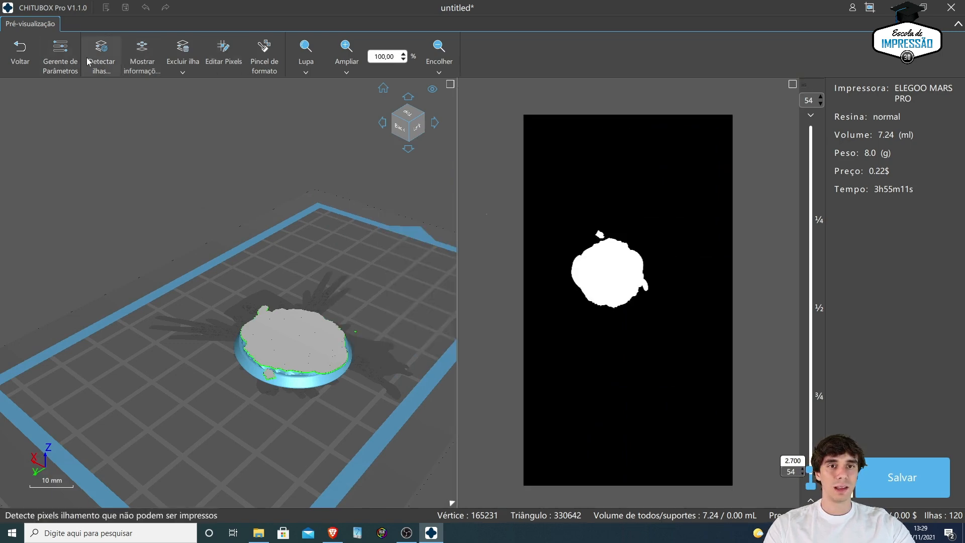
Step: Rerun island detection on the edited slices and examine the islands on layers 49 and 54
left_click(103, 59)
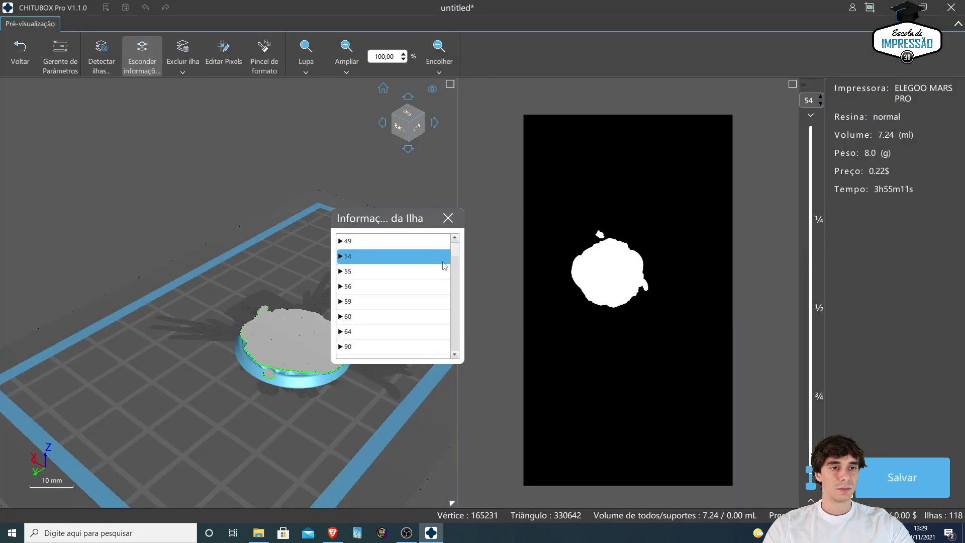
left_click(340, 241)
left_click(373, 257)
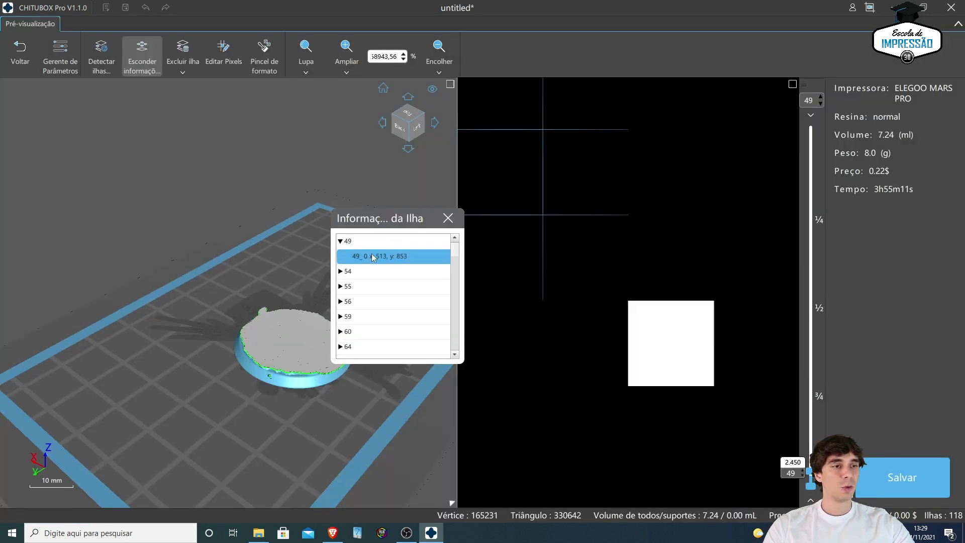
left_click(341, 271)
left_click(372, 285)
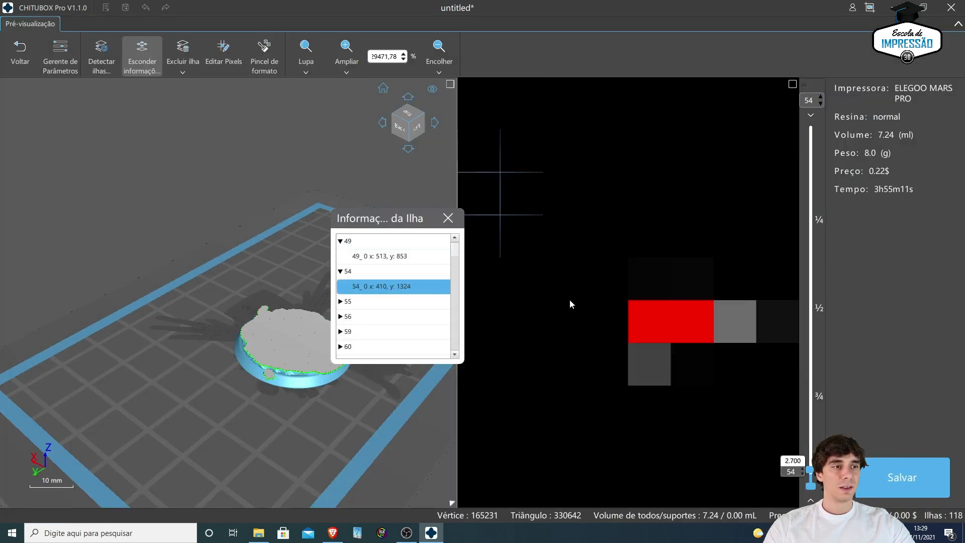
scroll(662, 359, "down", 4)
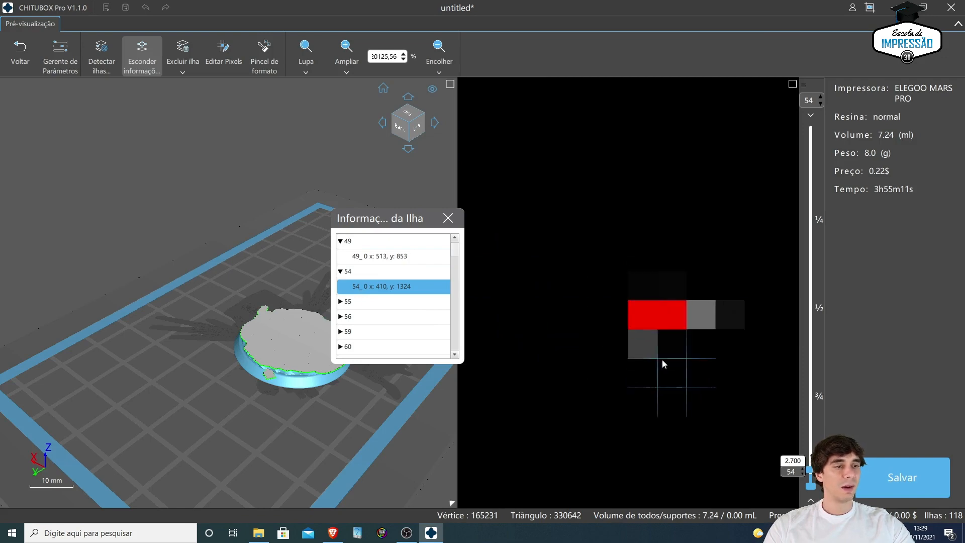
scroll(662, 359, "down", 5)
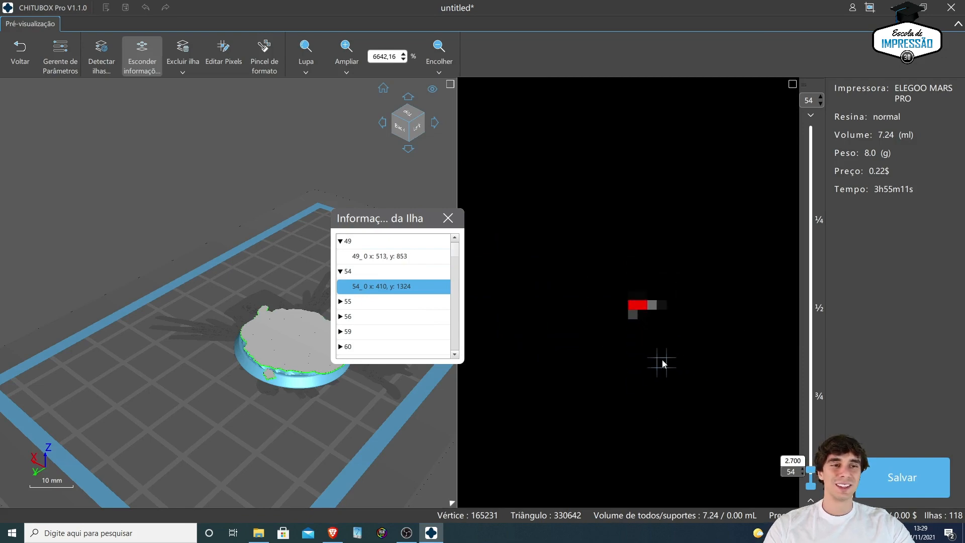
left_click(448, 218)
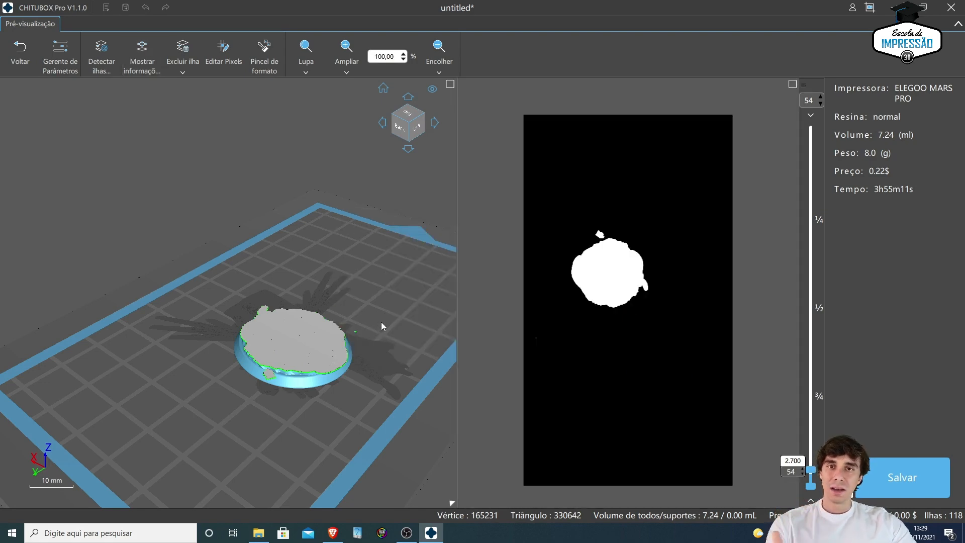